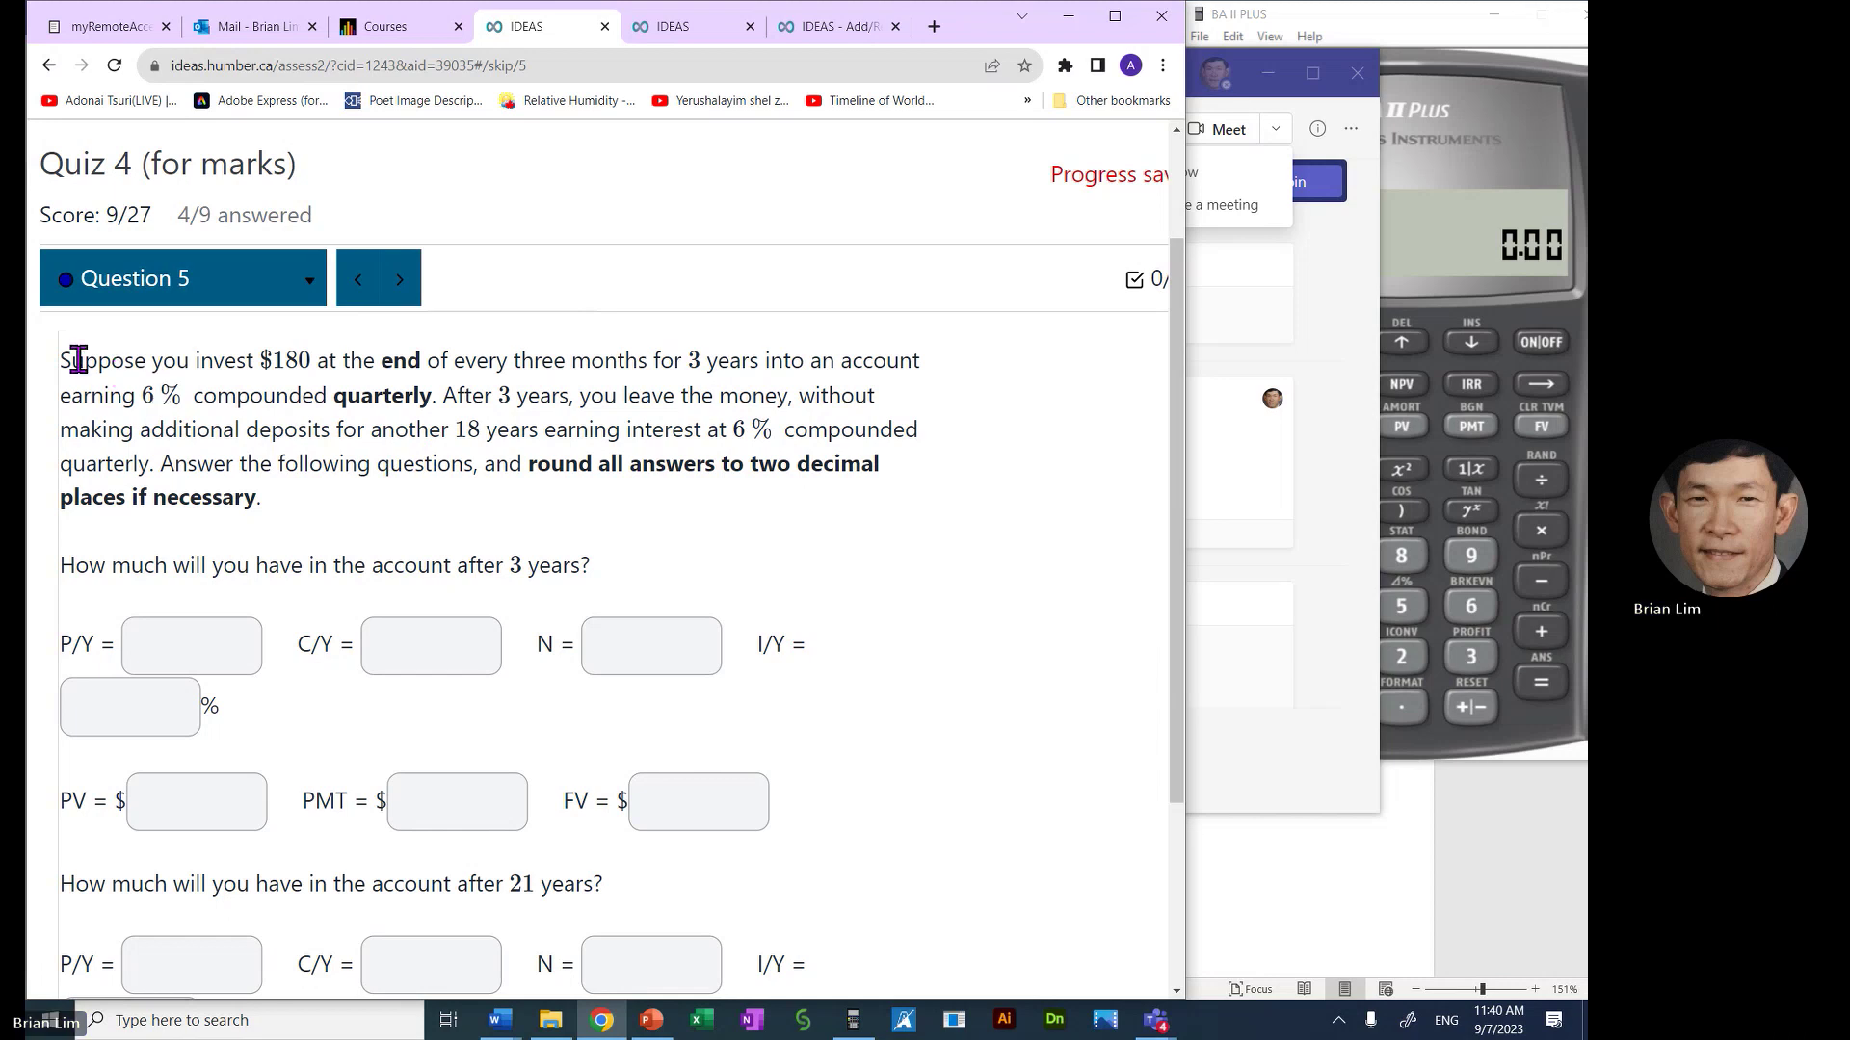
Read through the question, highlighting the $180 deposit amount
left_click_drag(64, 360, 428, 390)
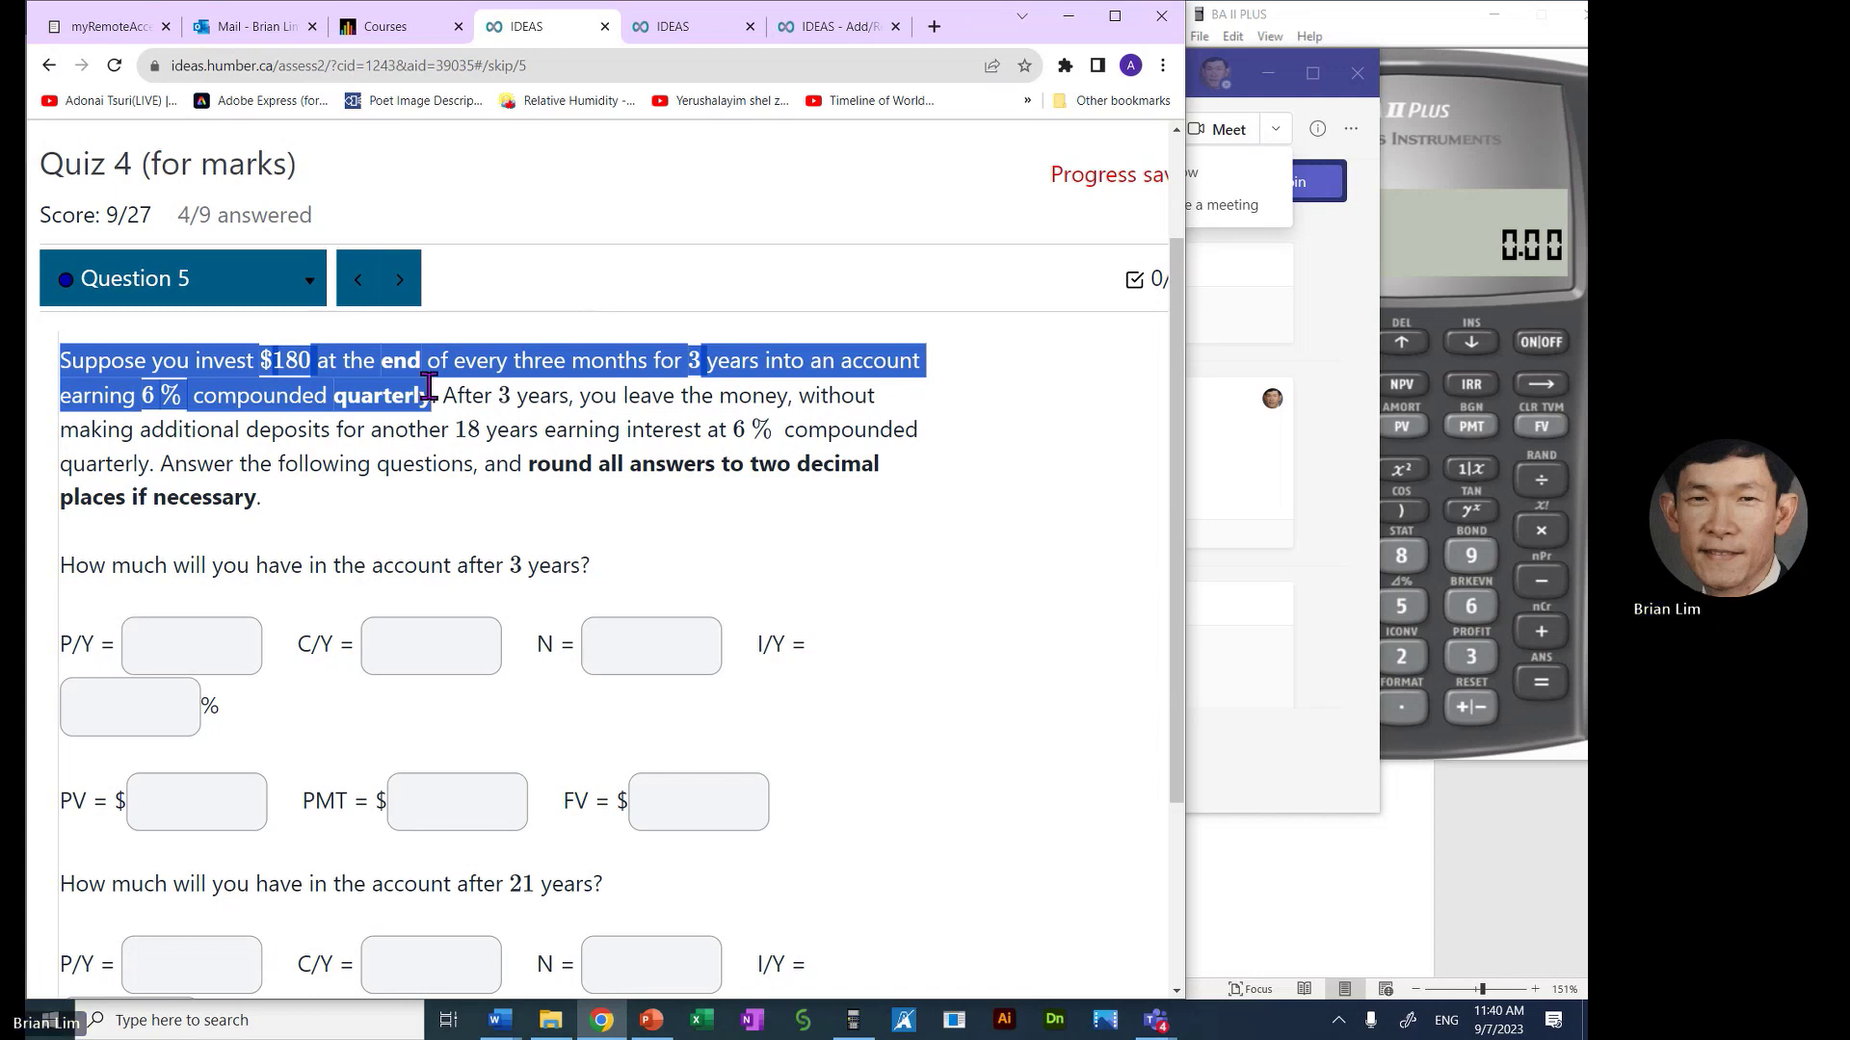
left_click_drag(442, 395, 855, 511)
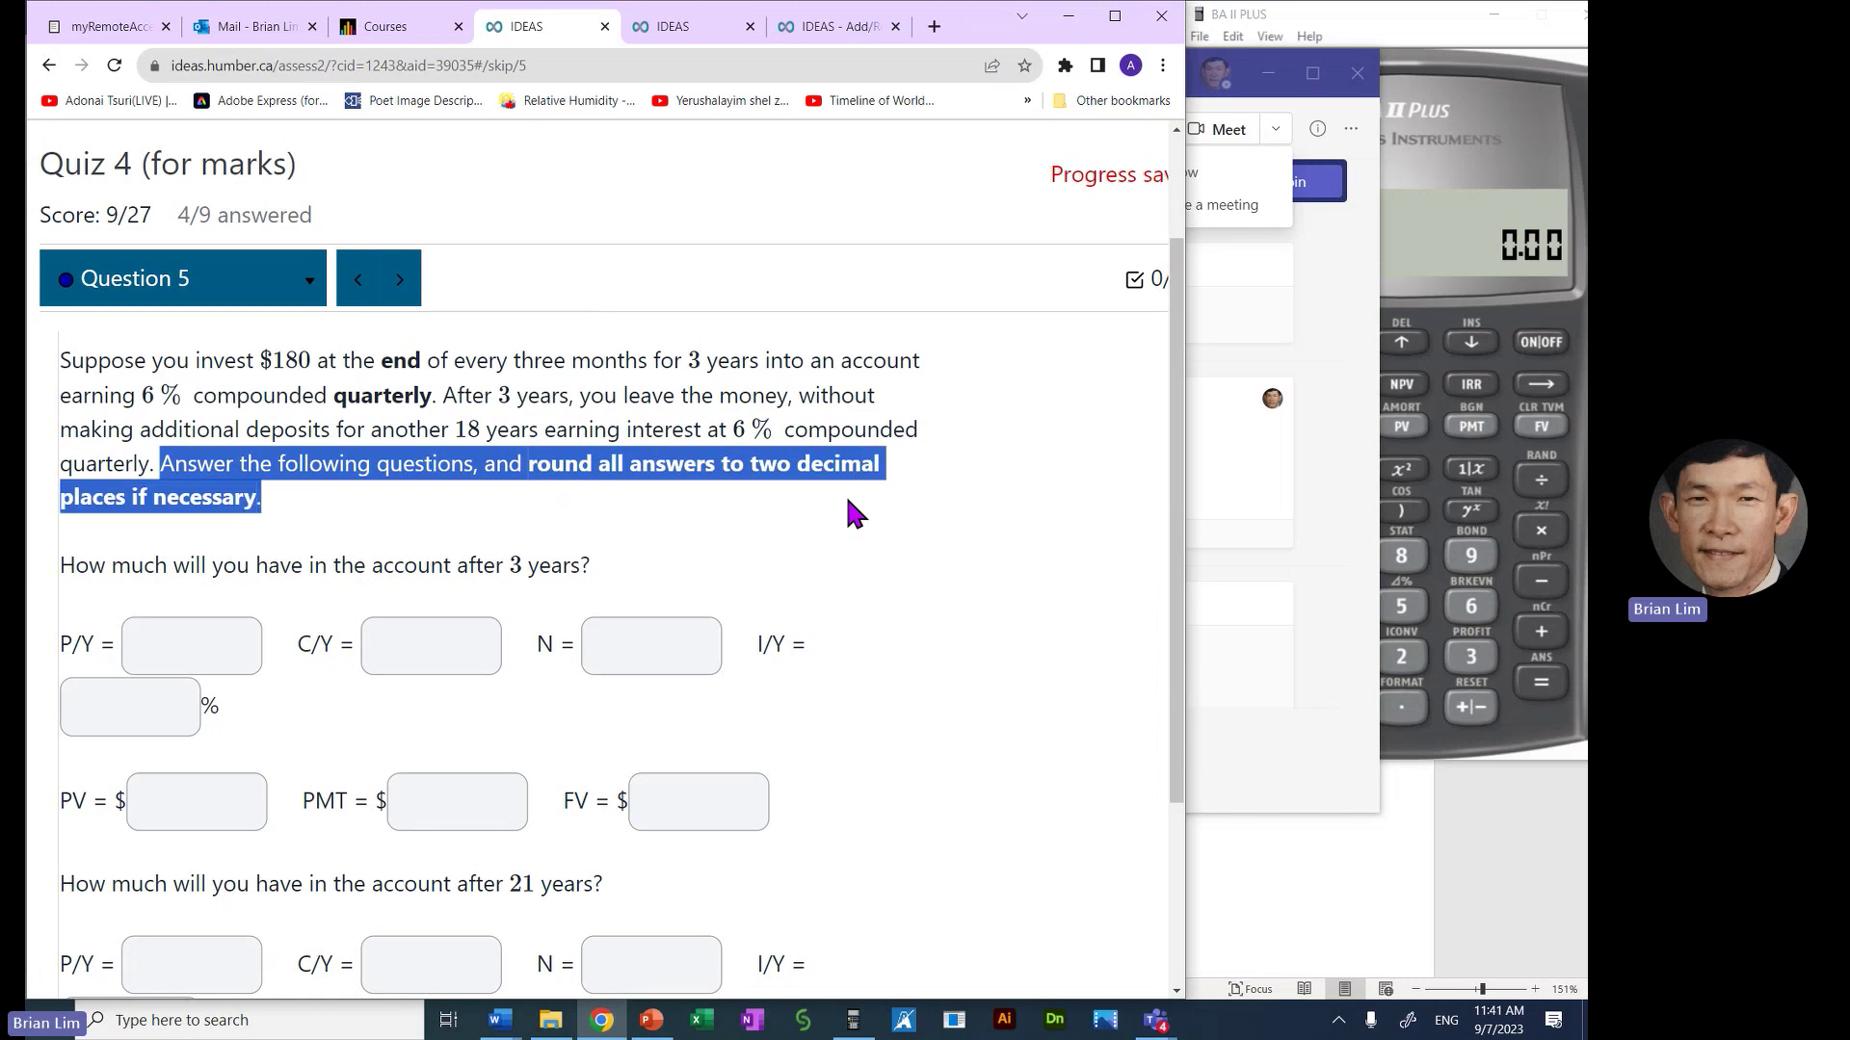
left_click(939, 540)
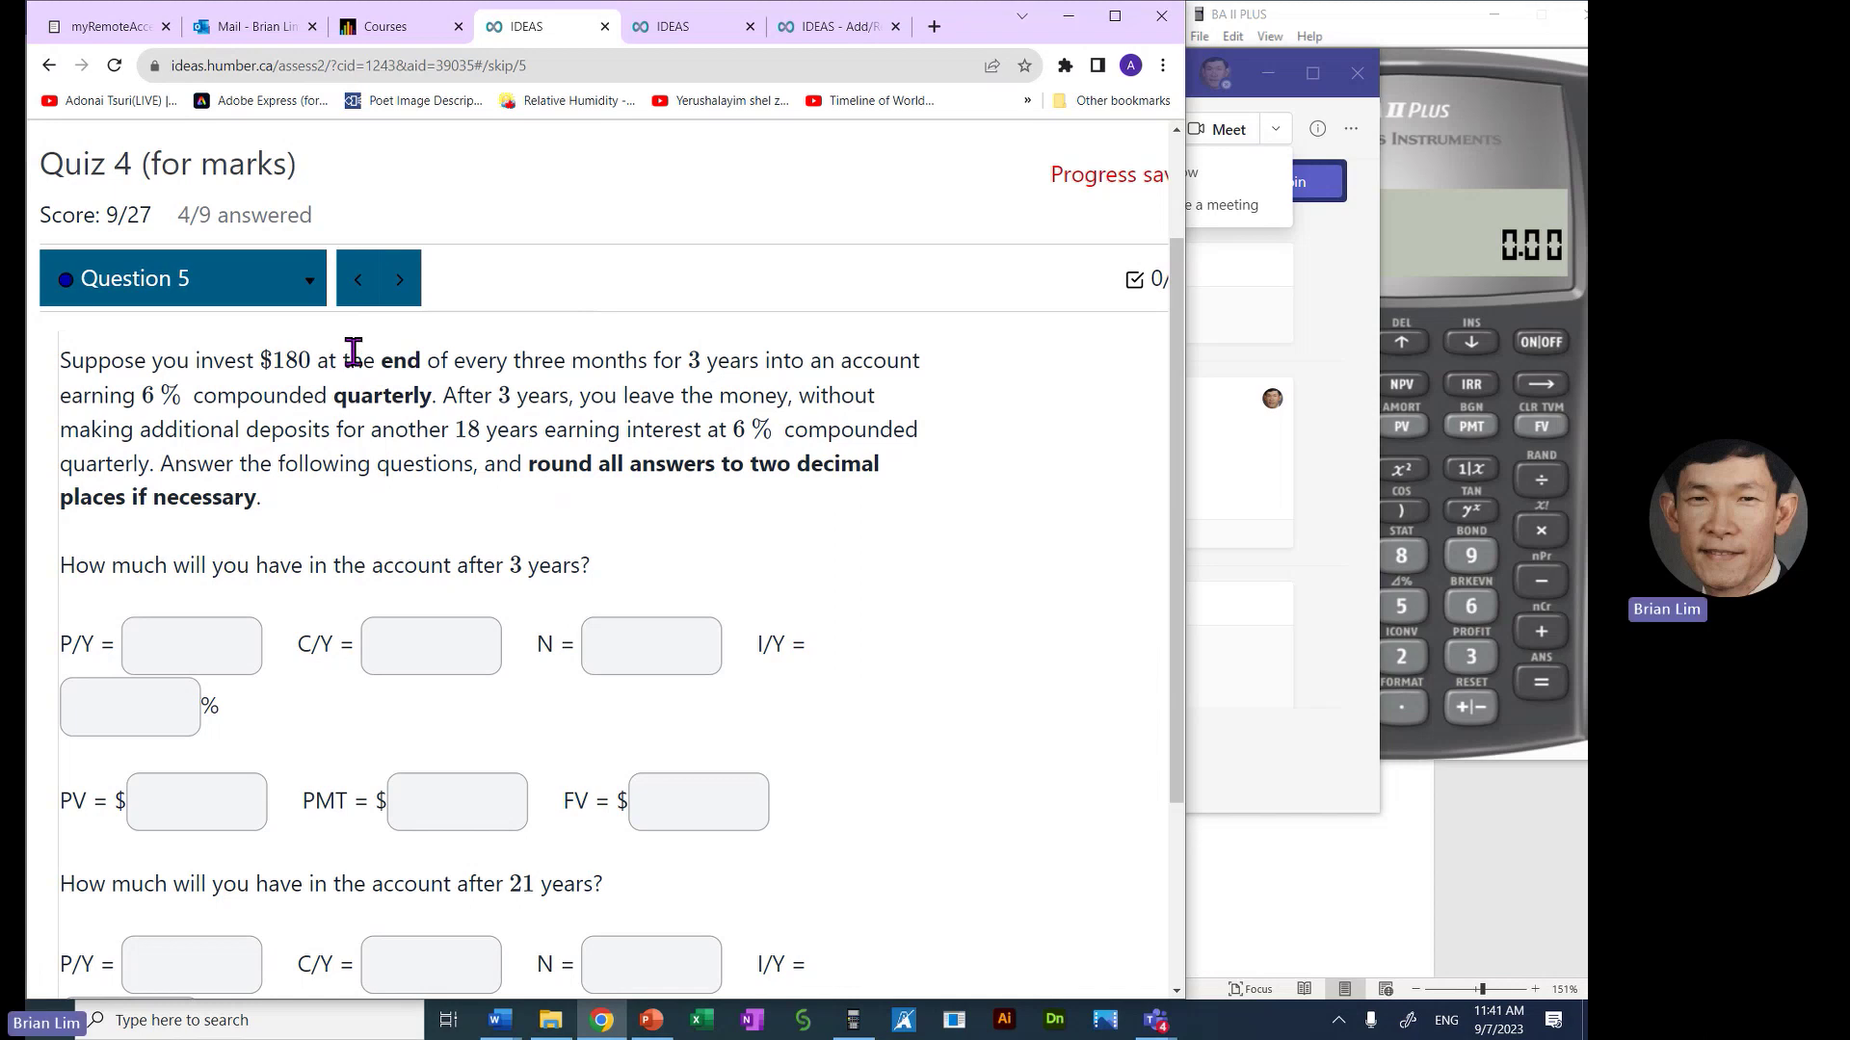
left_click_drag(271, 360, 314, 362)
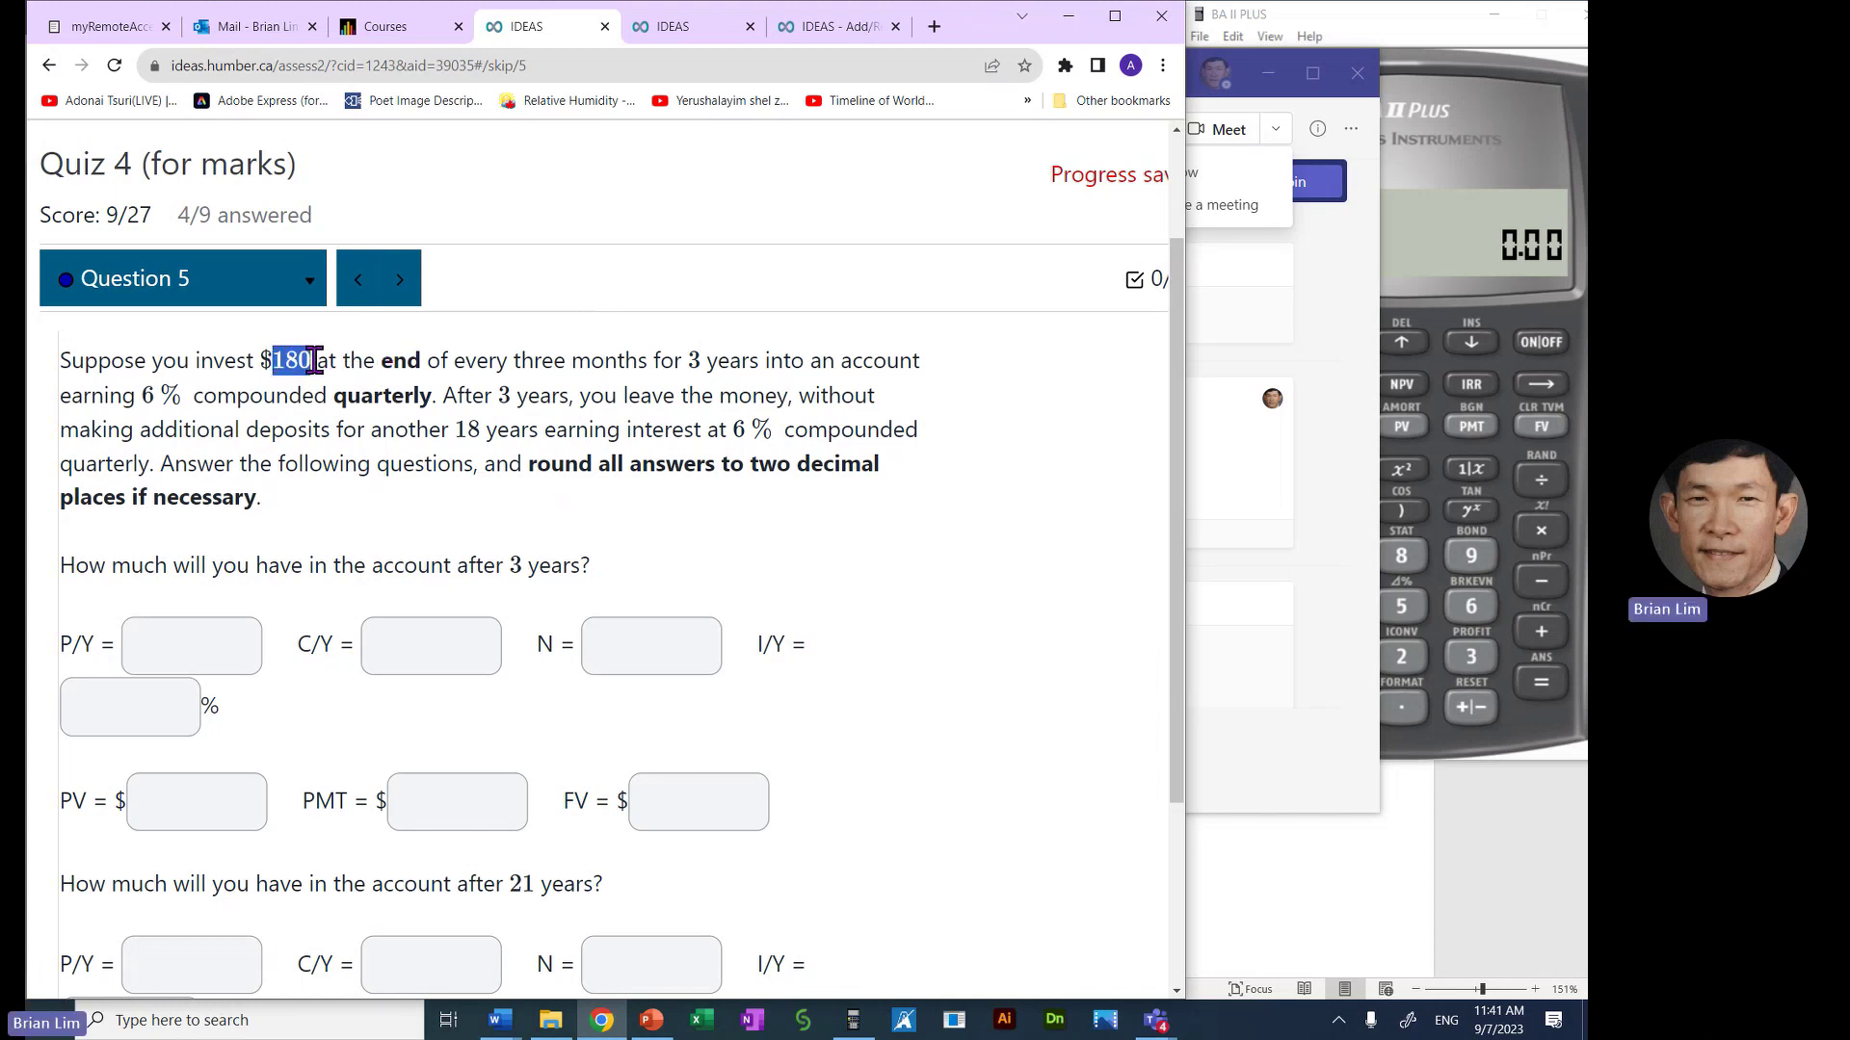
Enter the payment as -180 and the quarterly P/Y and C/Y of 4
left_click(485, 804)
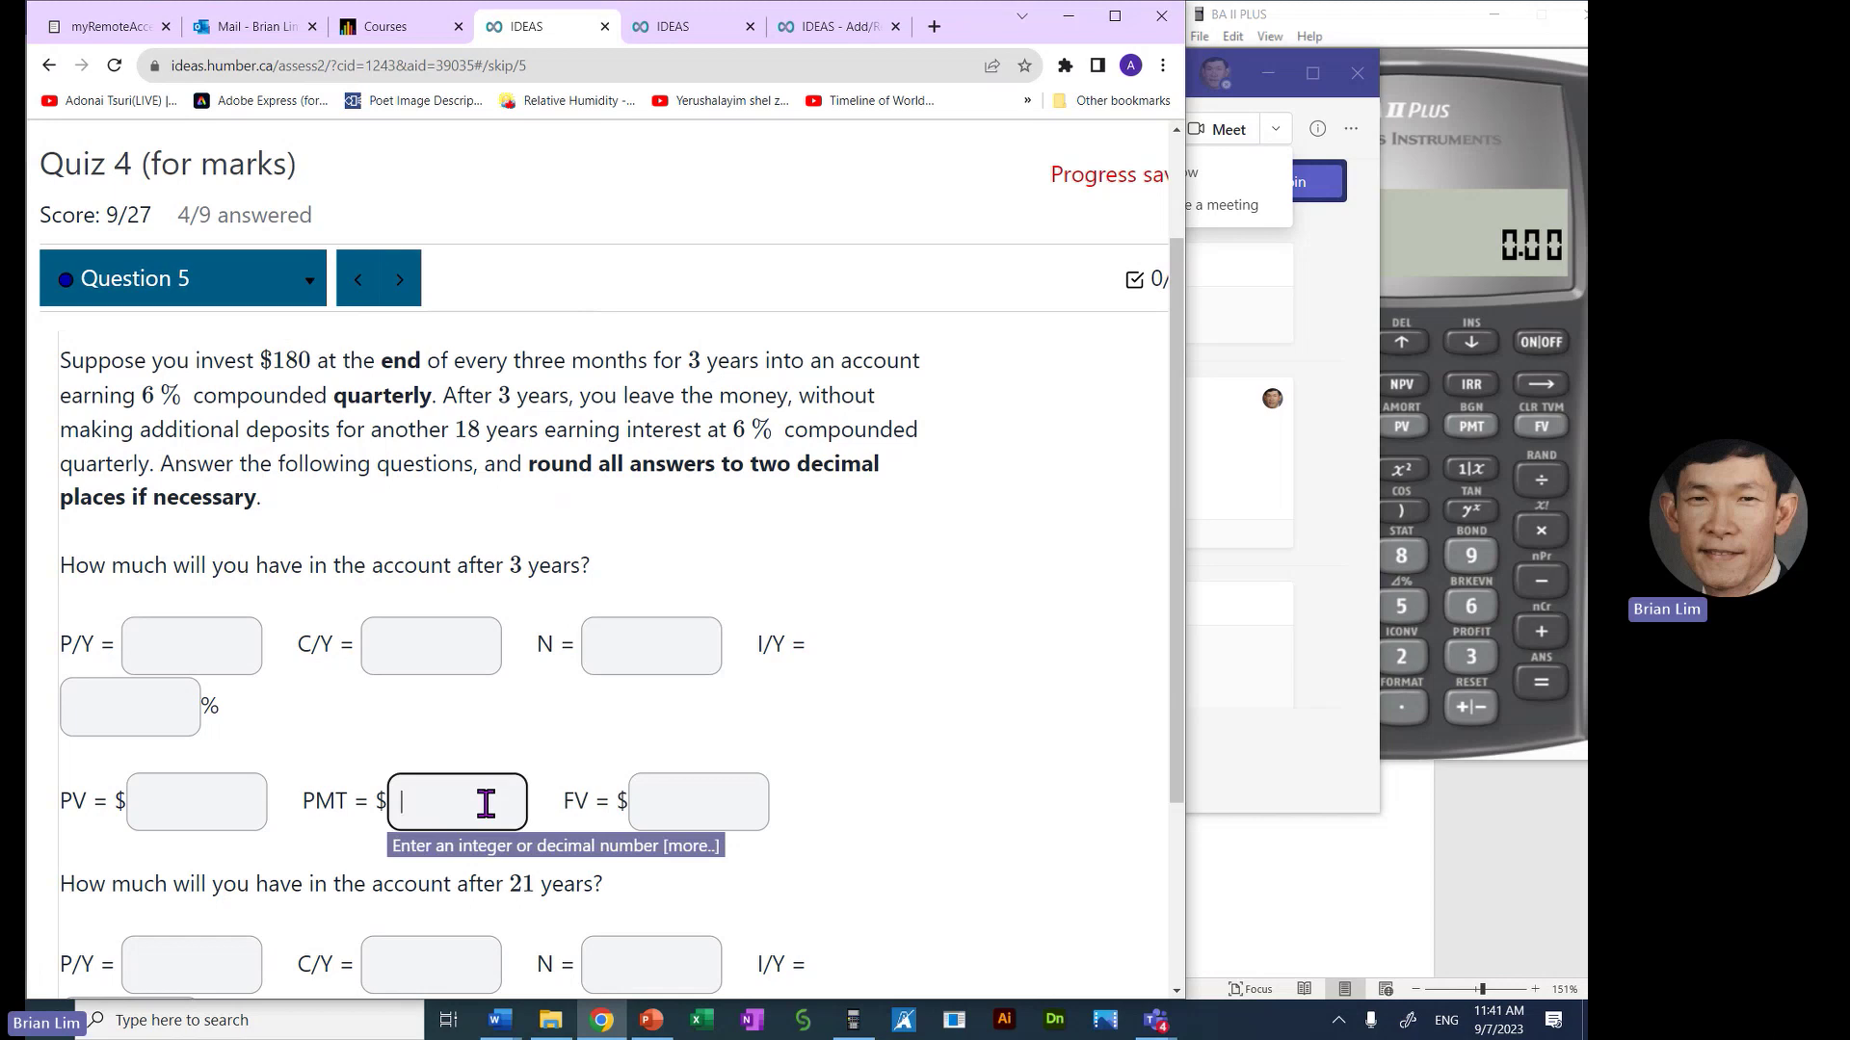
type("-180")
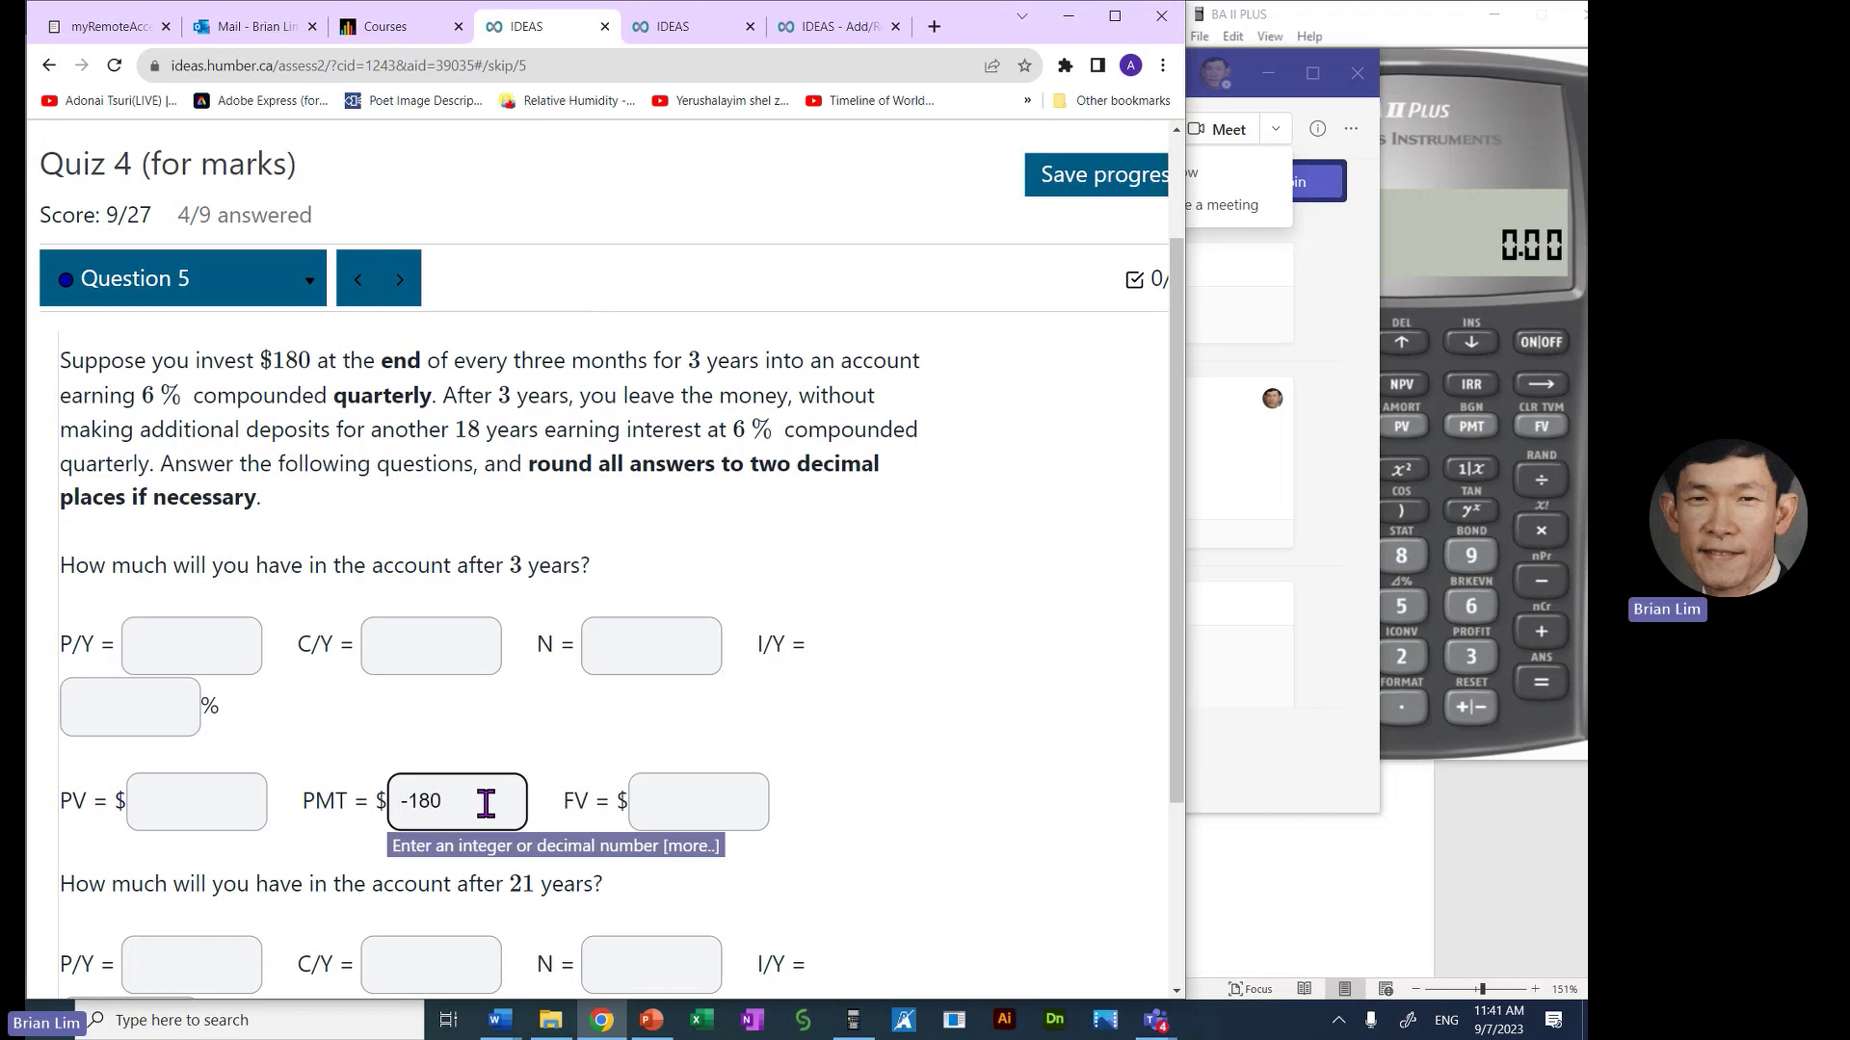
left_click(197, 651)
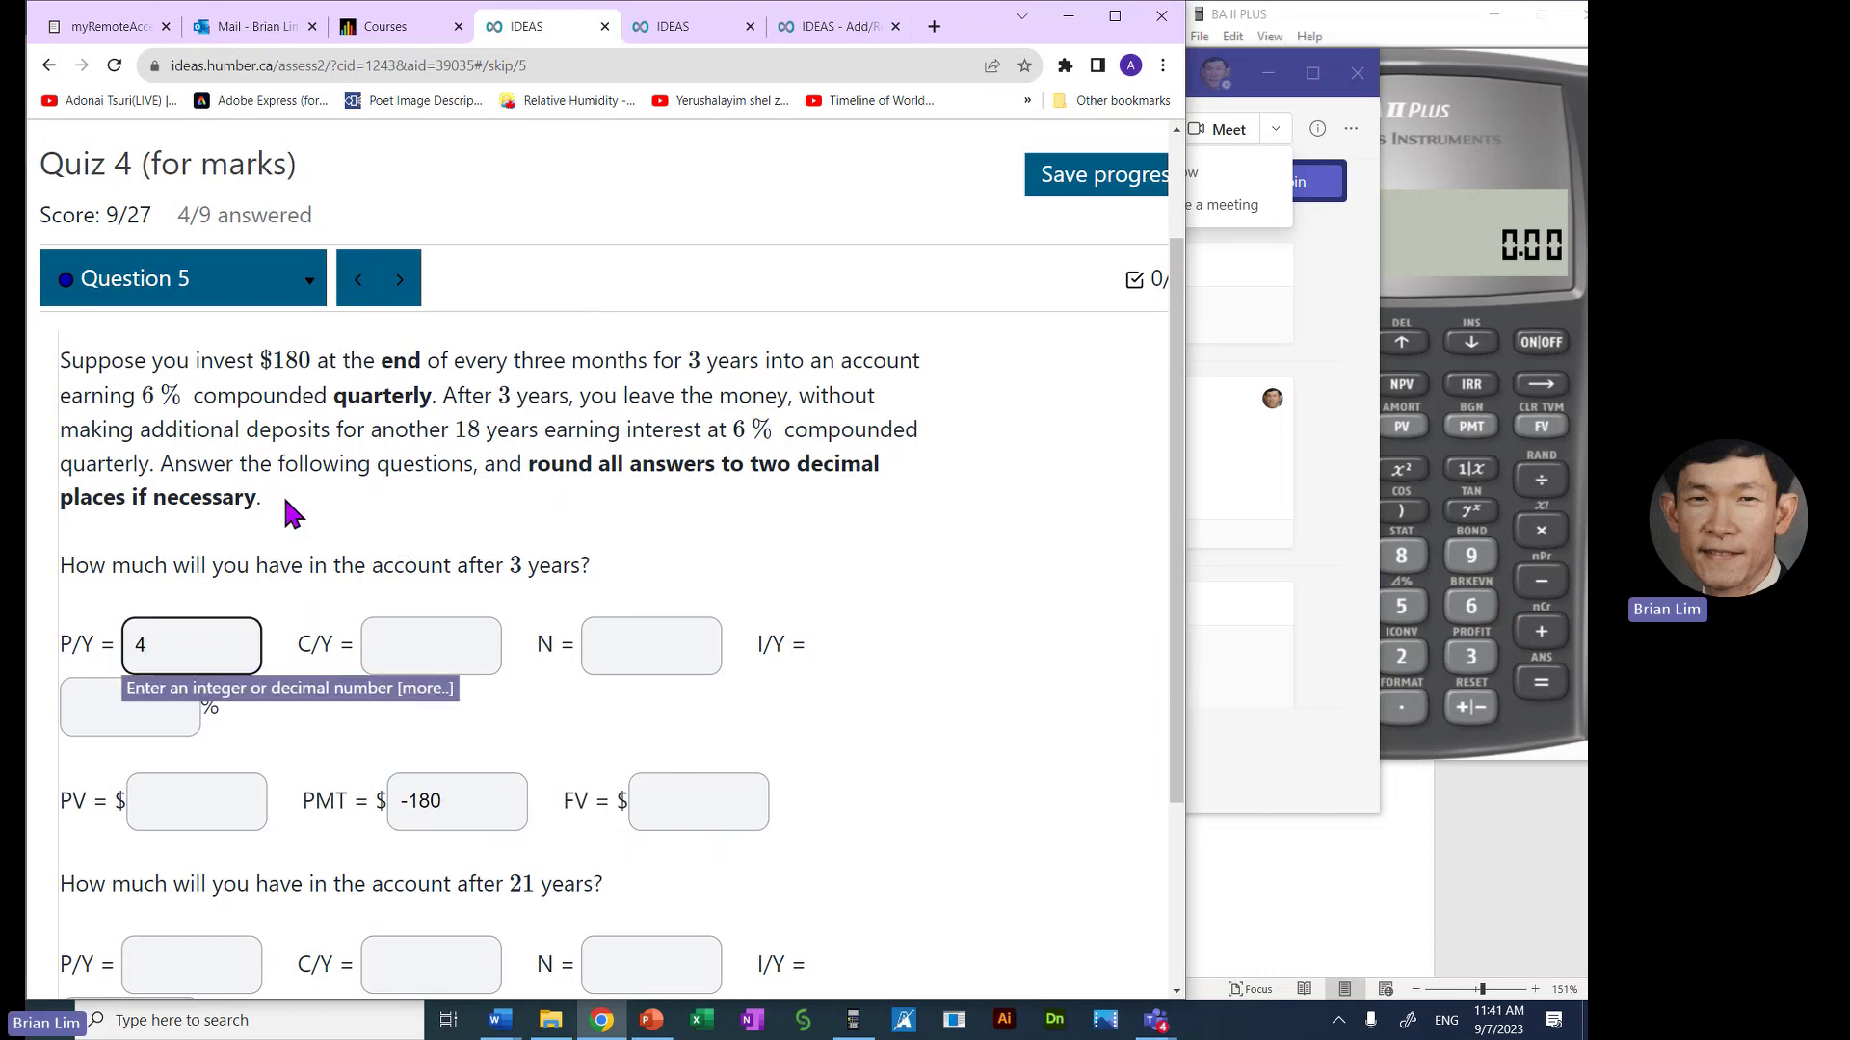
left_click(192, 396)
left_click_drag(192, 396, 431, 398)
left_click(444, 637)
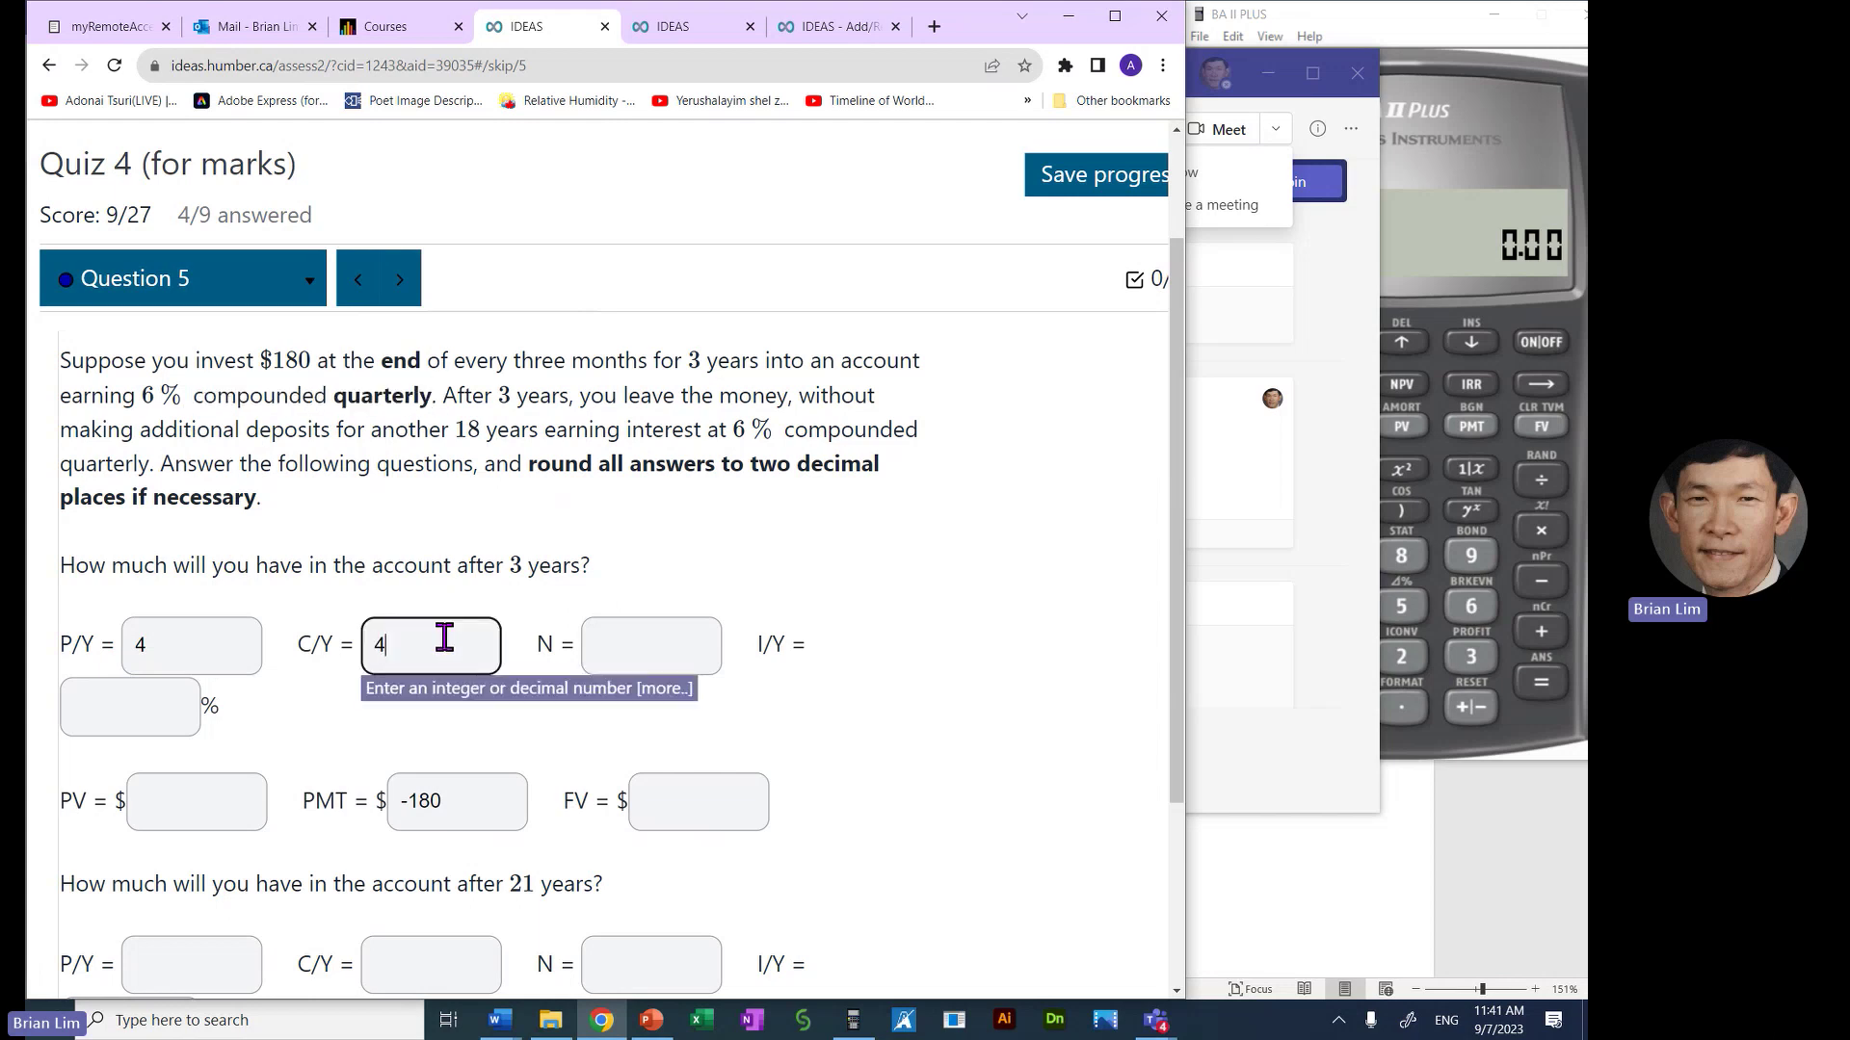
left_click(698, 663)
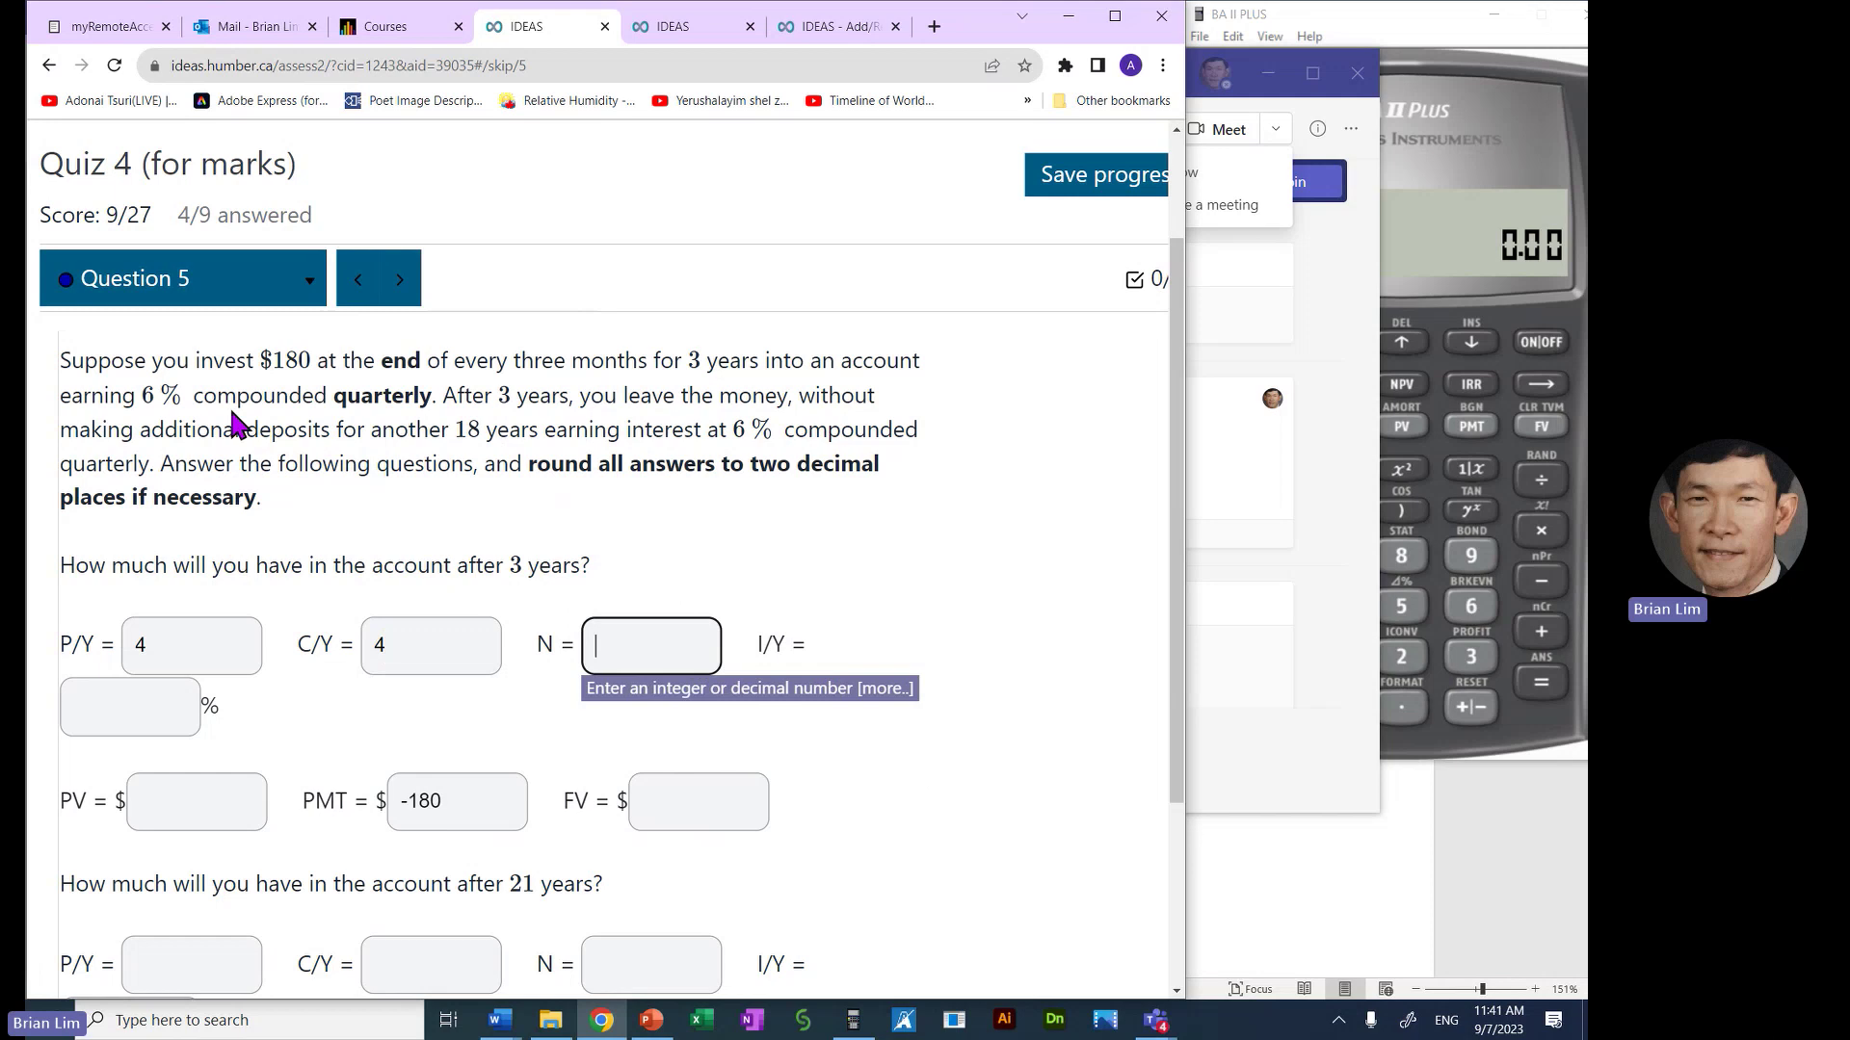
Enter I/Y 6 and PV 0, and put CPT in the FV answer
left_click_drag(134, 401, 173, 400)
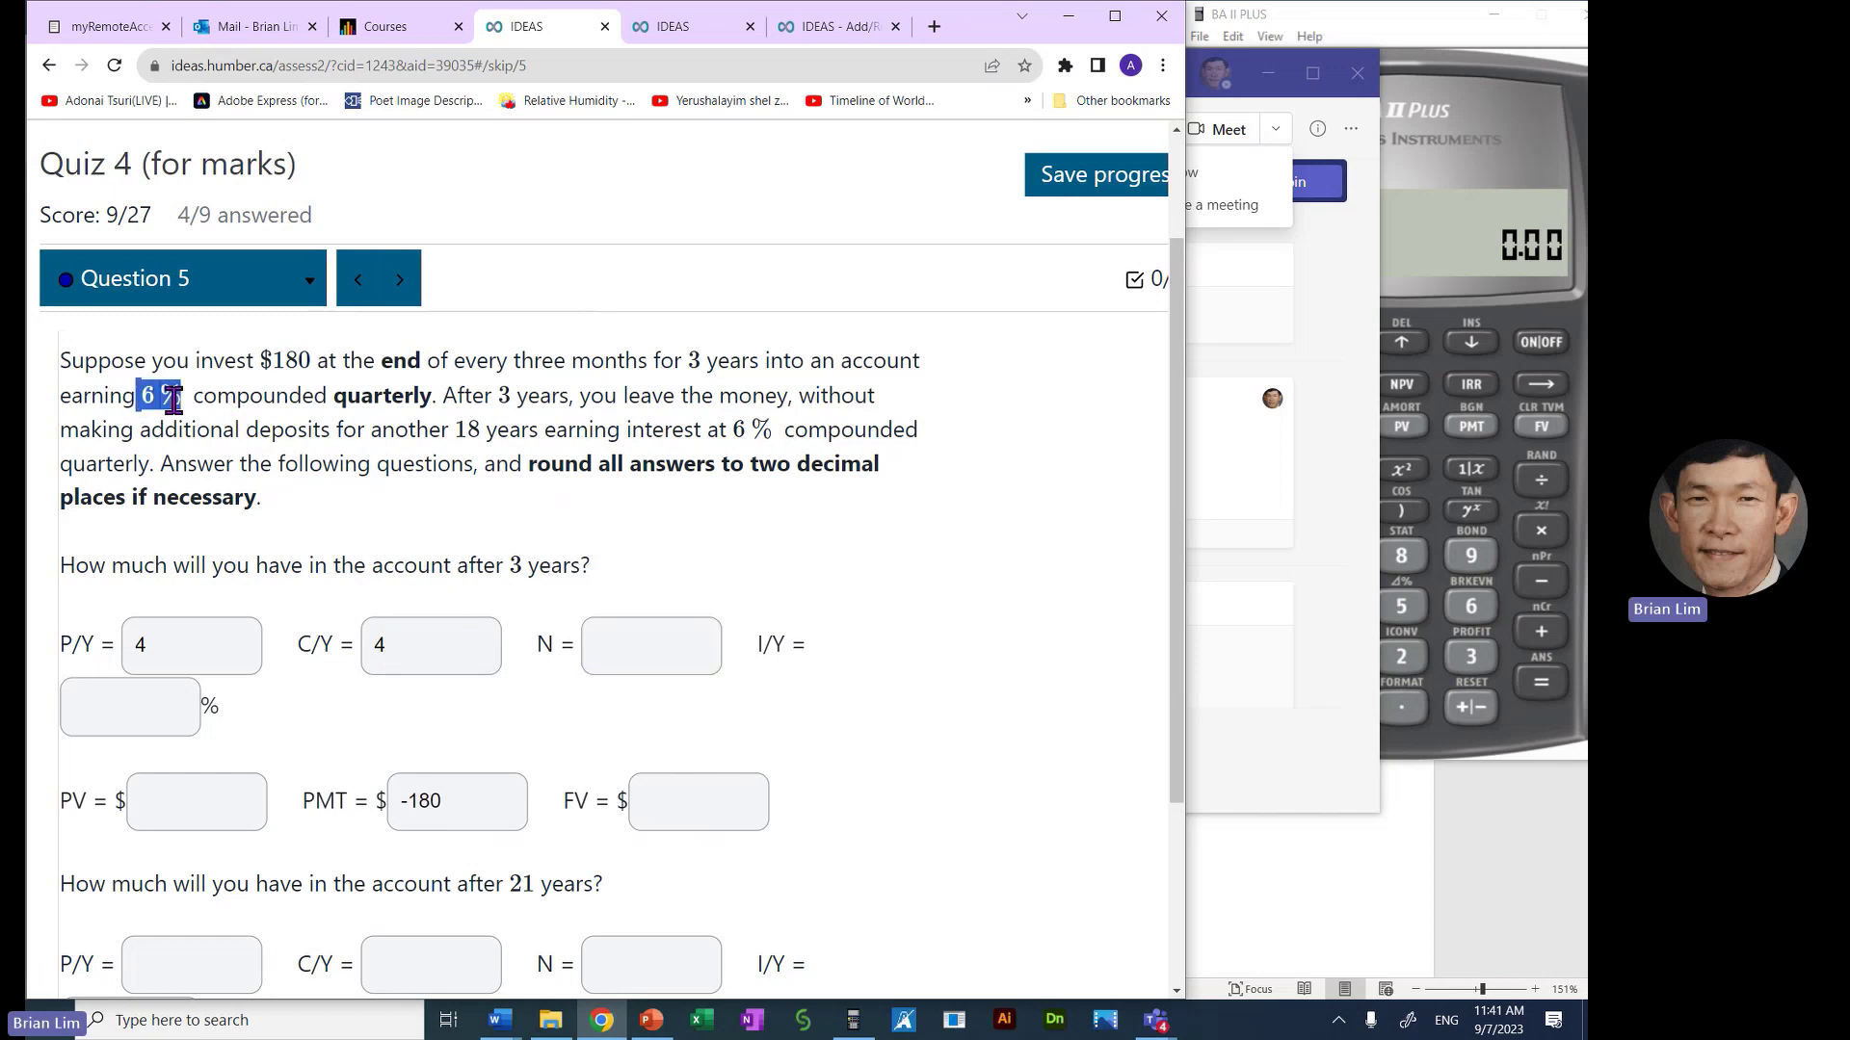
left_click(124, 717)
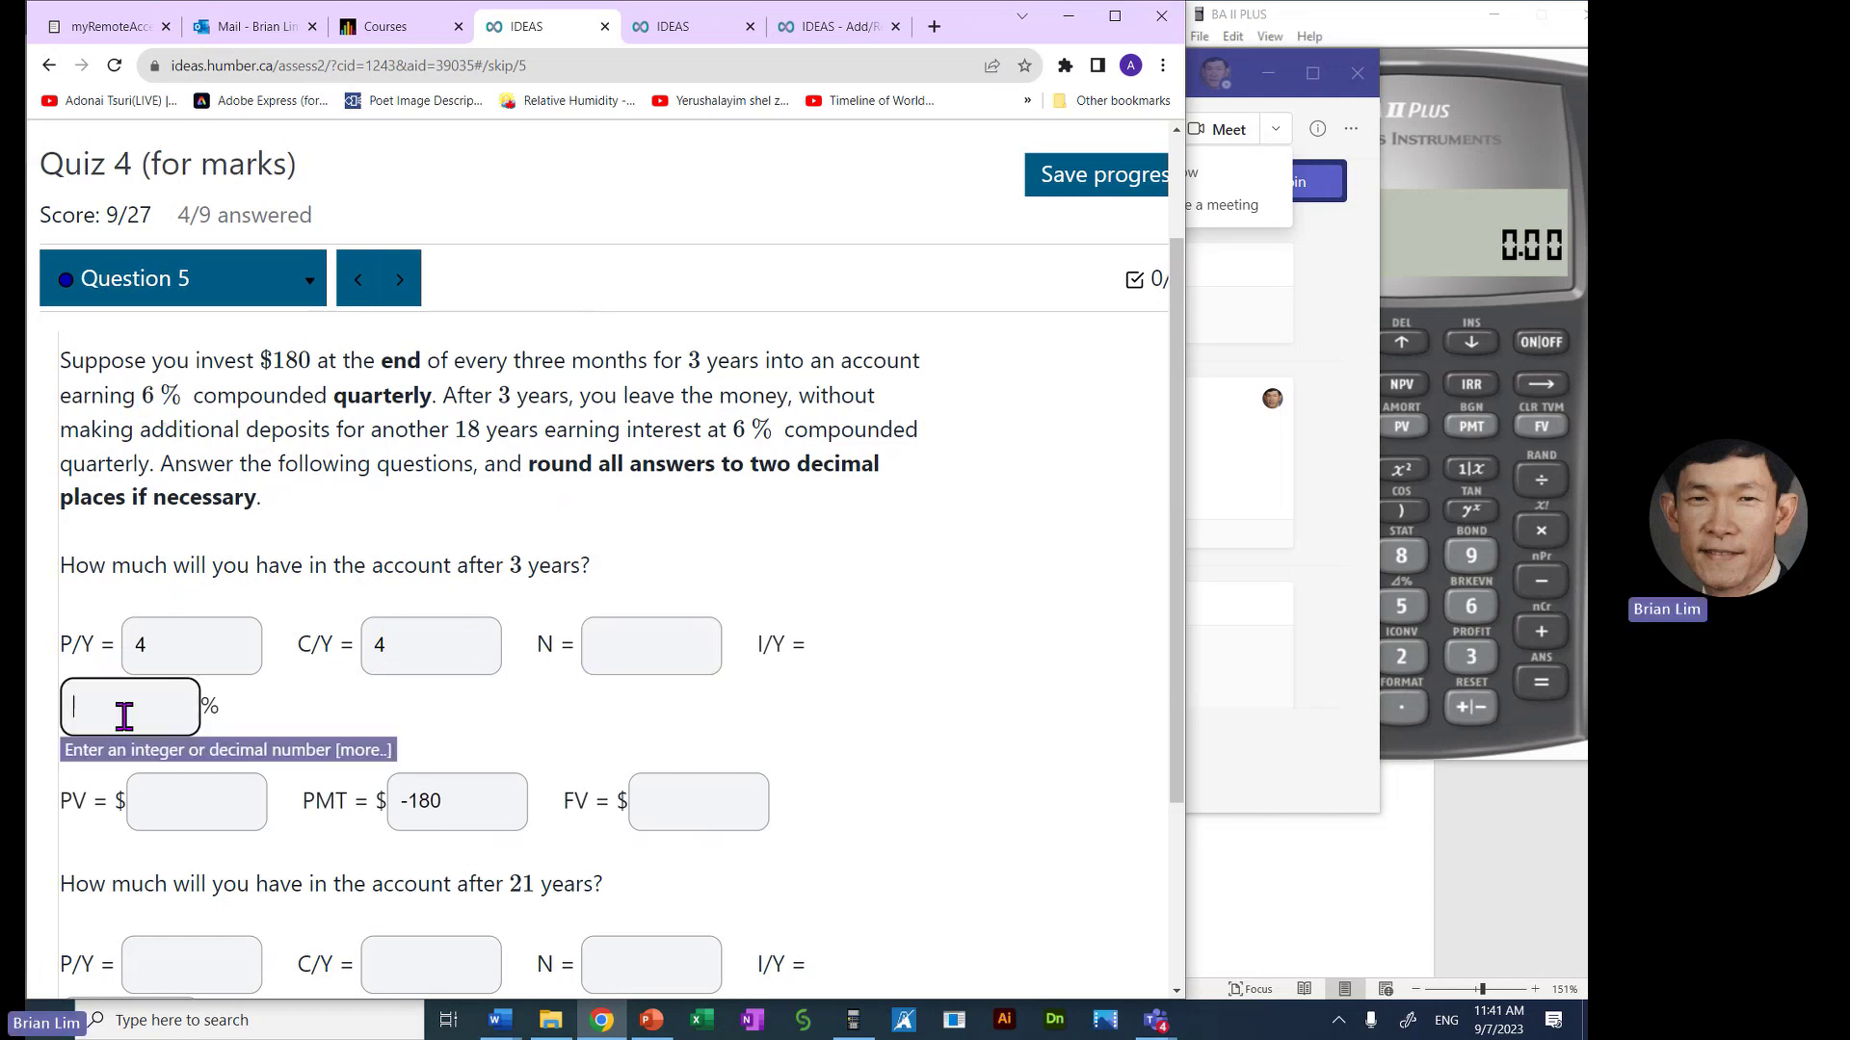
type("6")
left_click(228, 798)
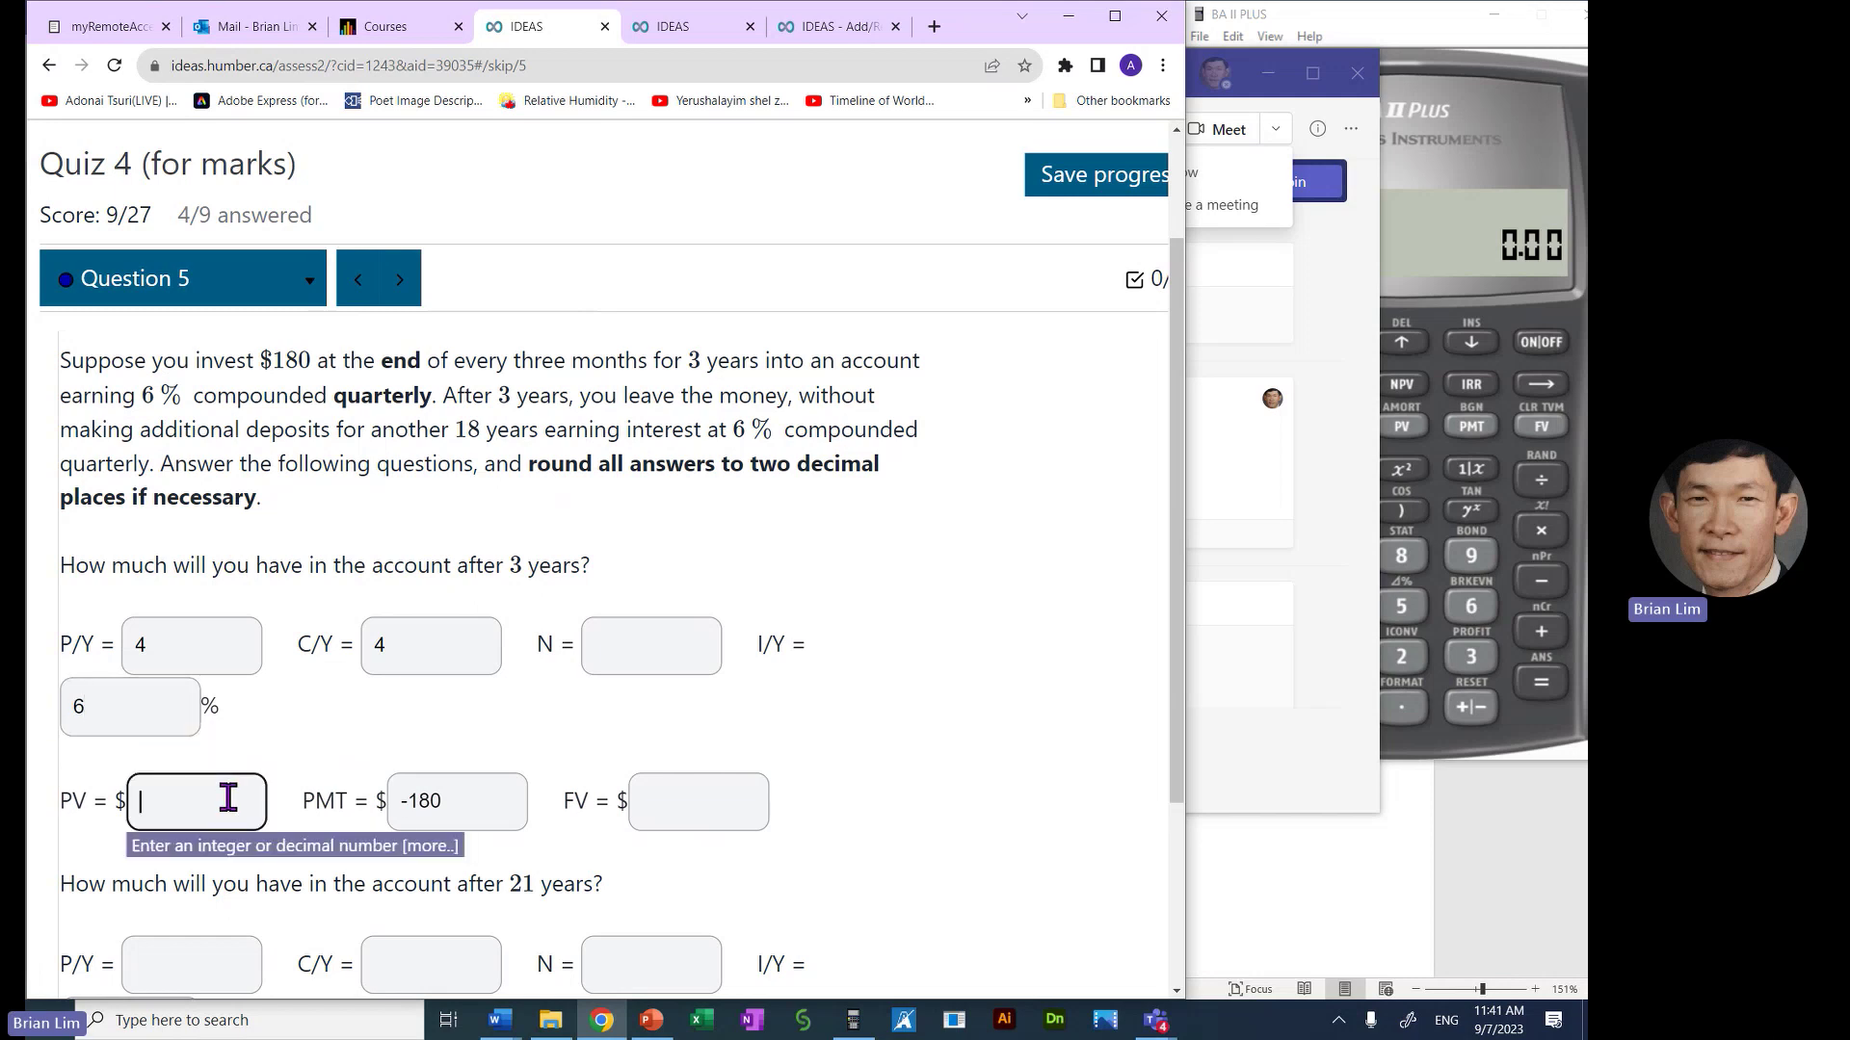
type("0")
left_click(722, 804)
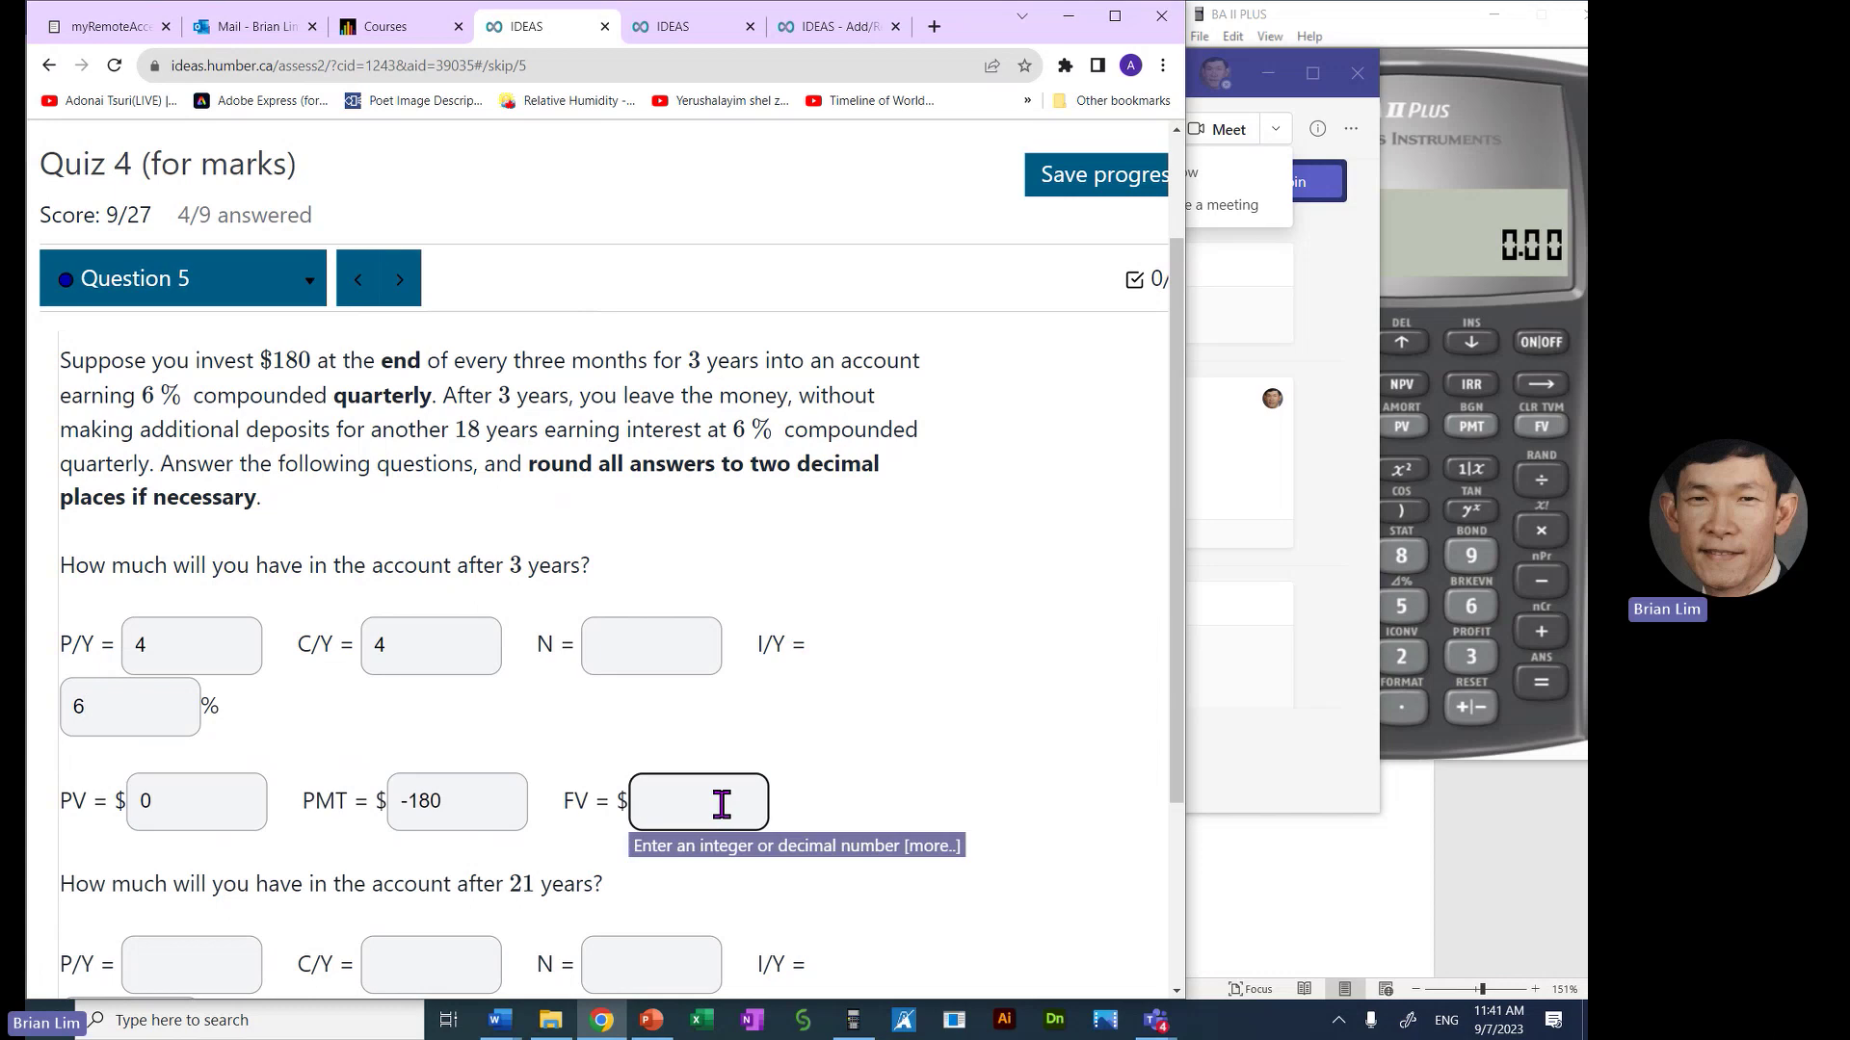
type("CPT")
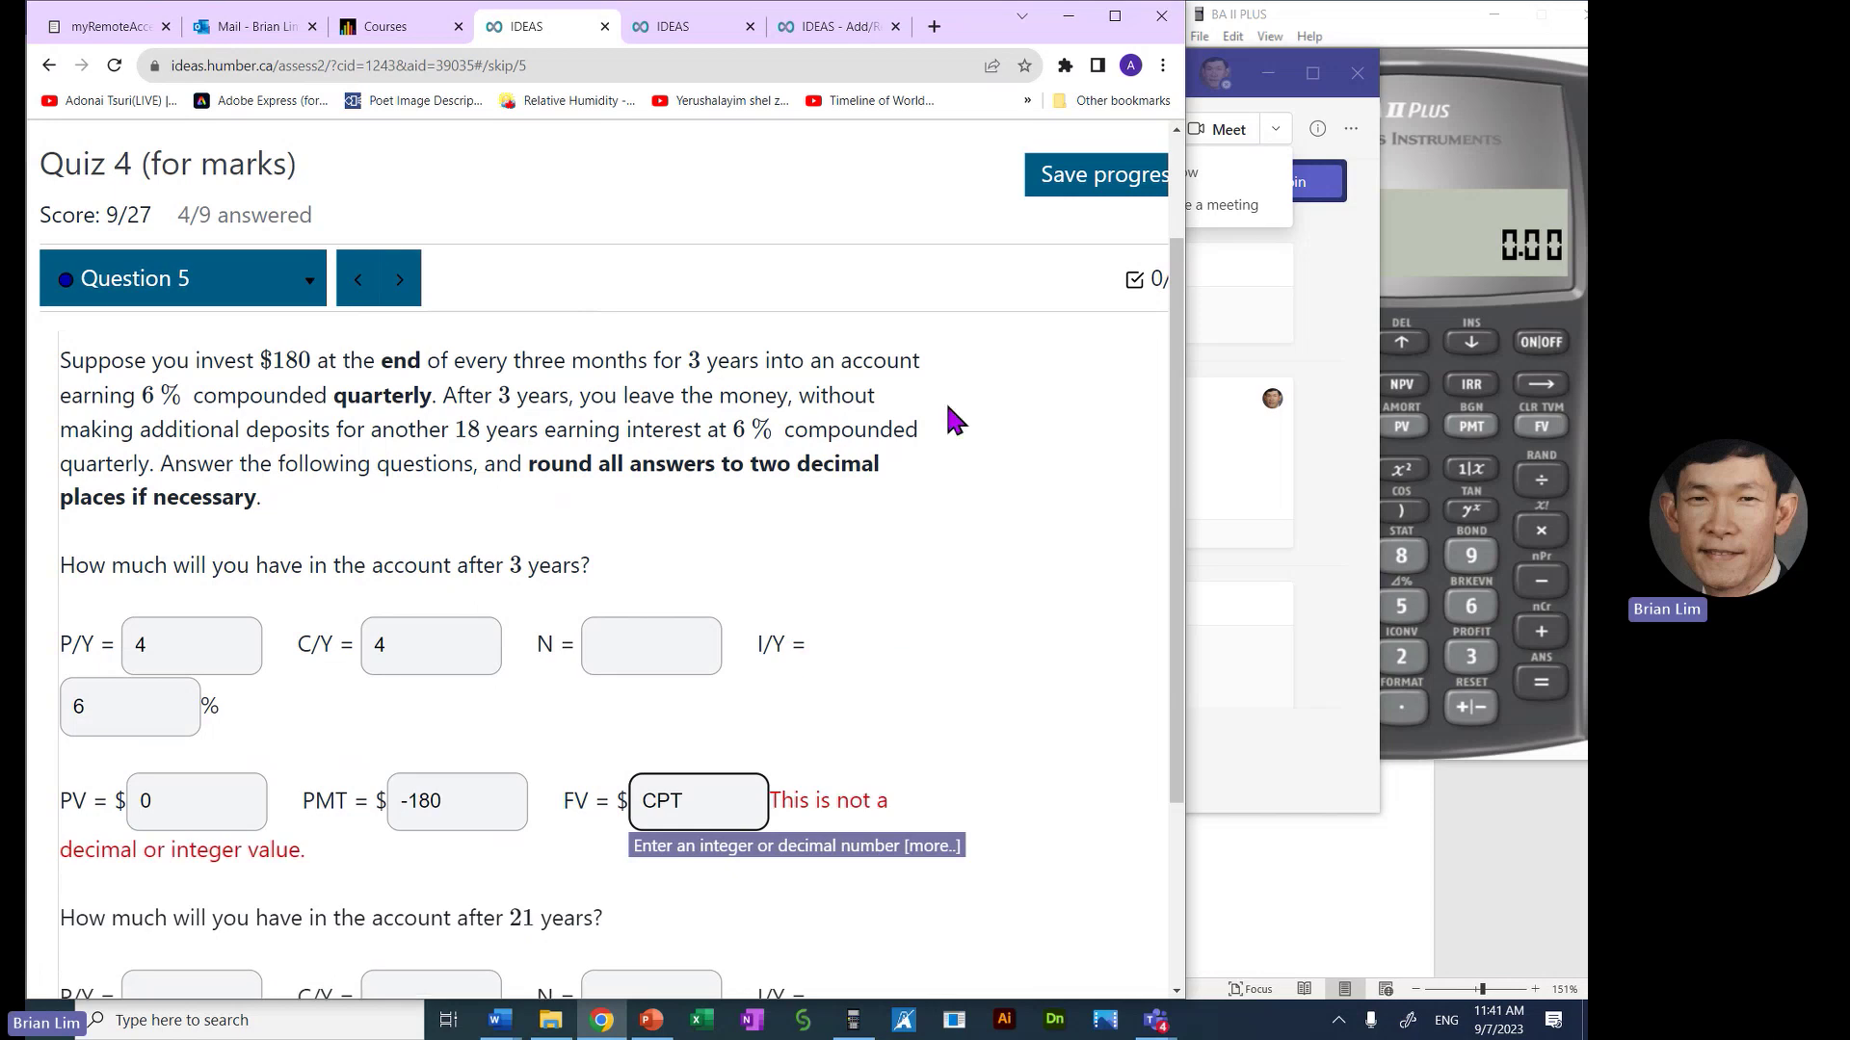
left_click(1445, 193)
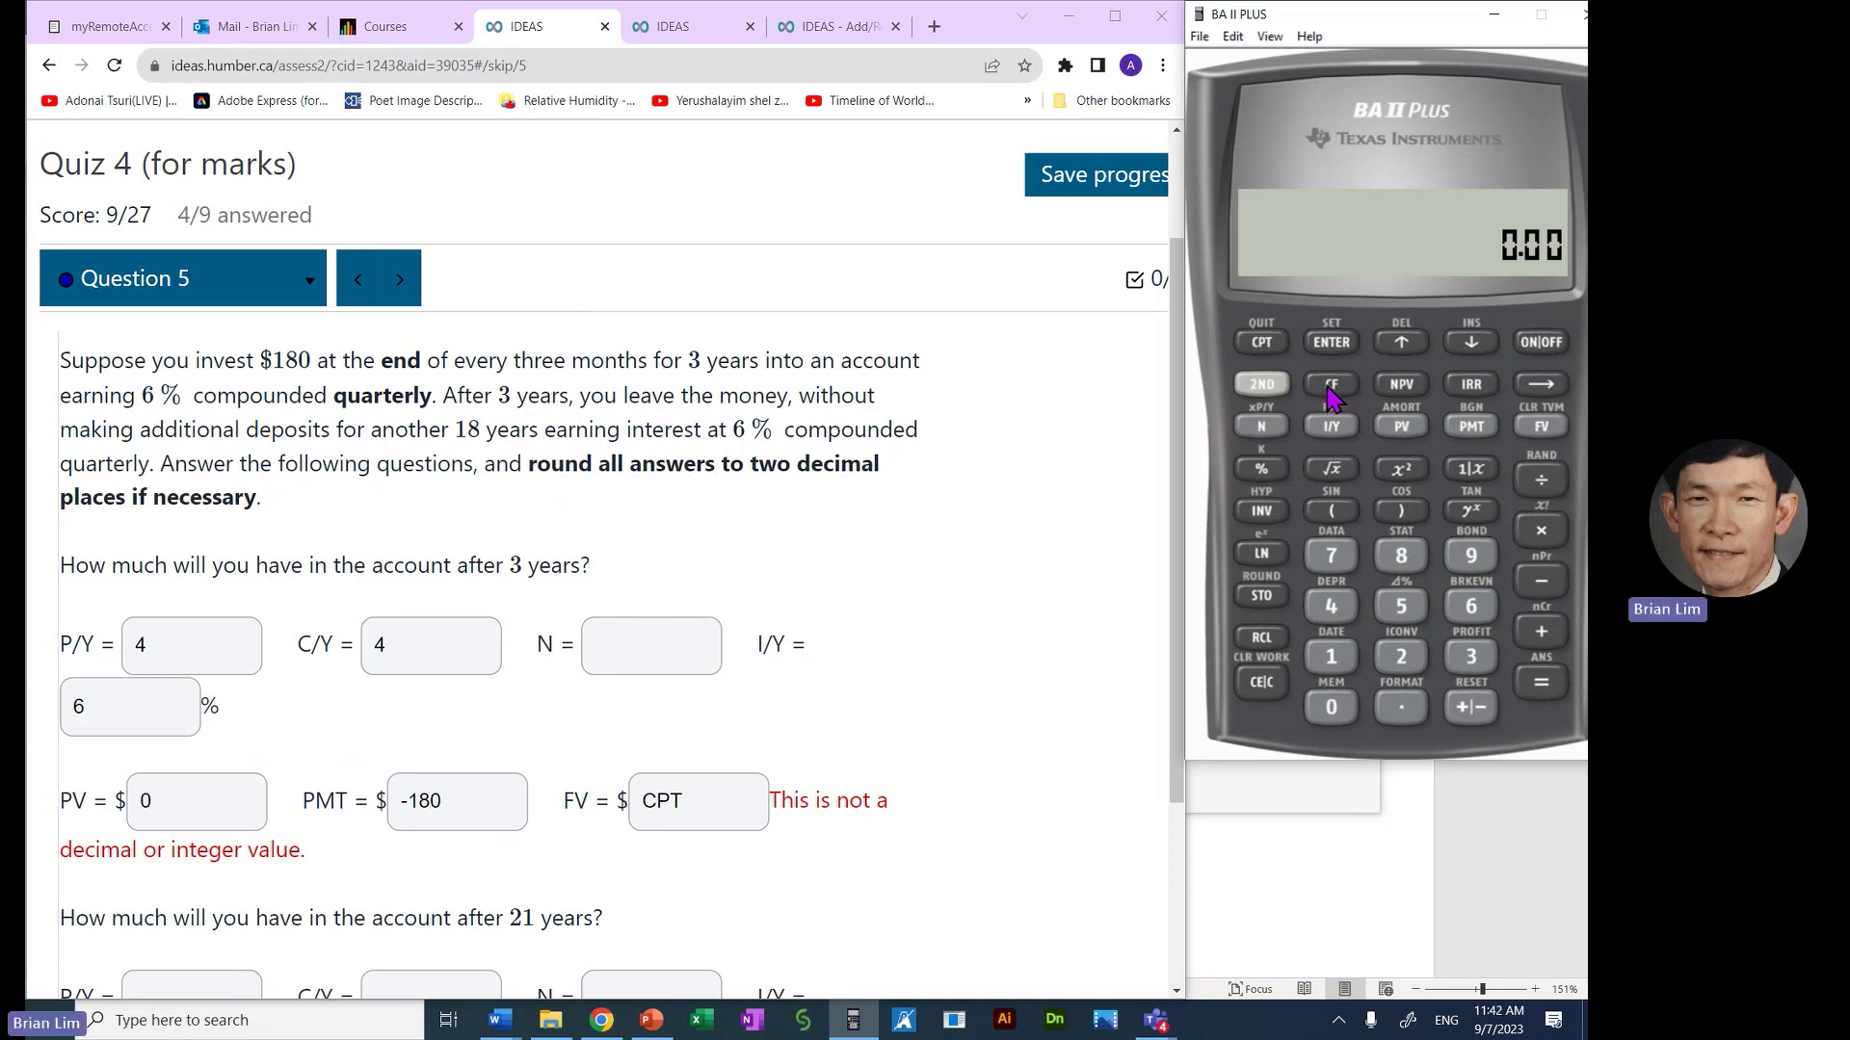
Set the calculator's payments per year to 4 and return to the main display
left_click(1270, 386)
left_click(1330, 425)
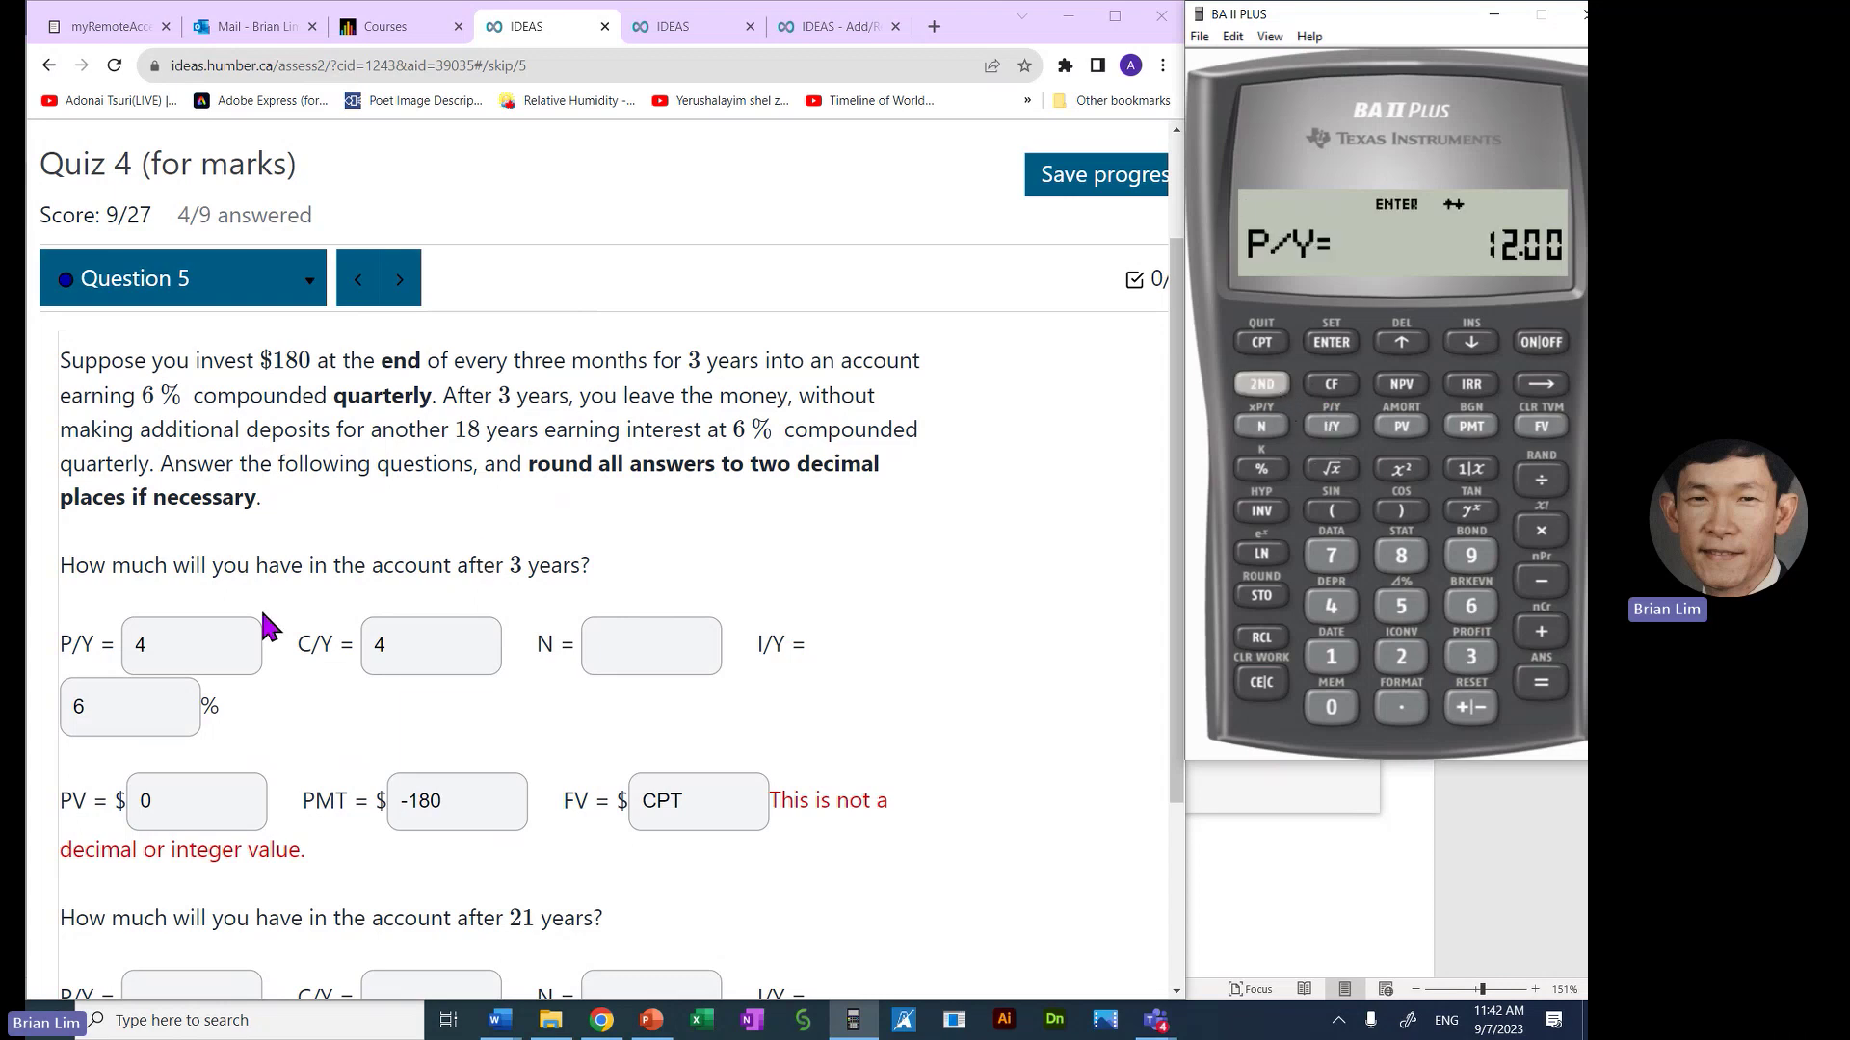
double_click(199, 647)
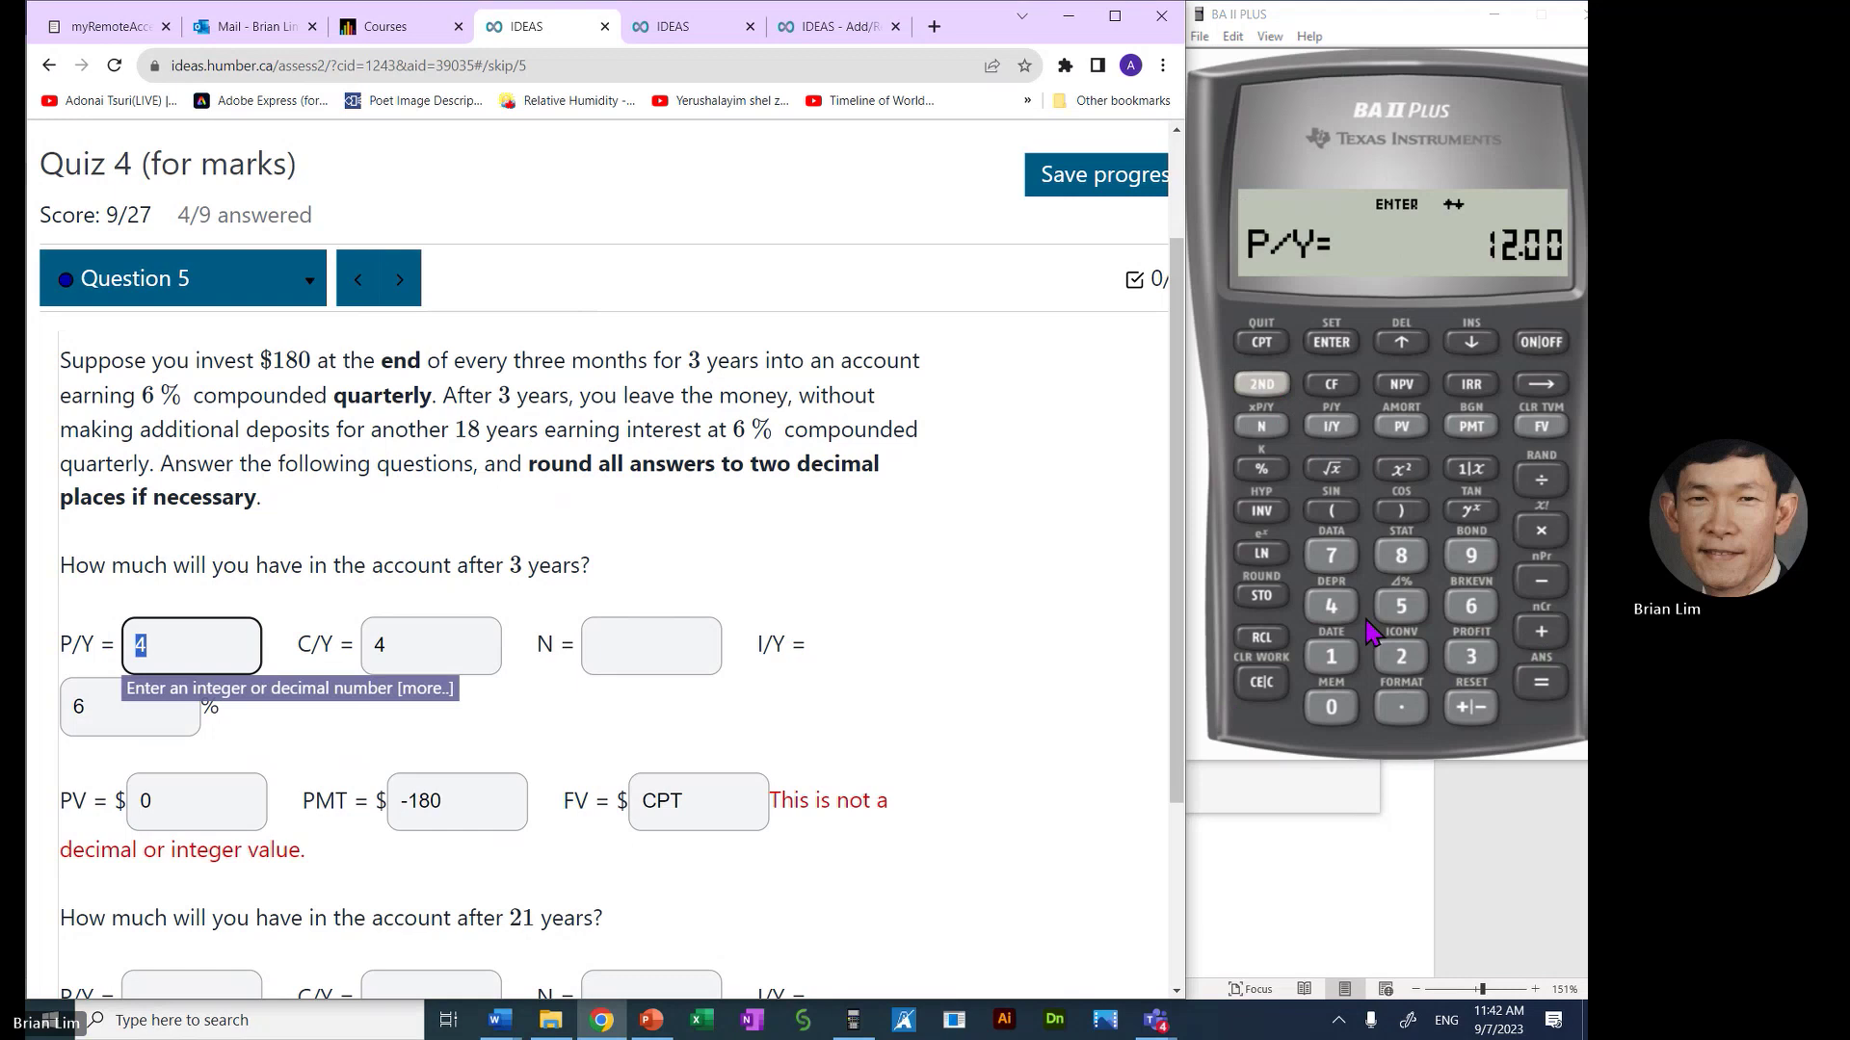
left_click(1335, 605)
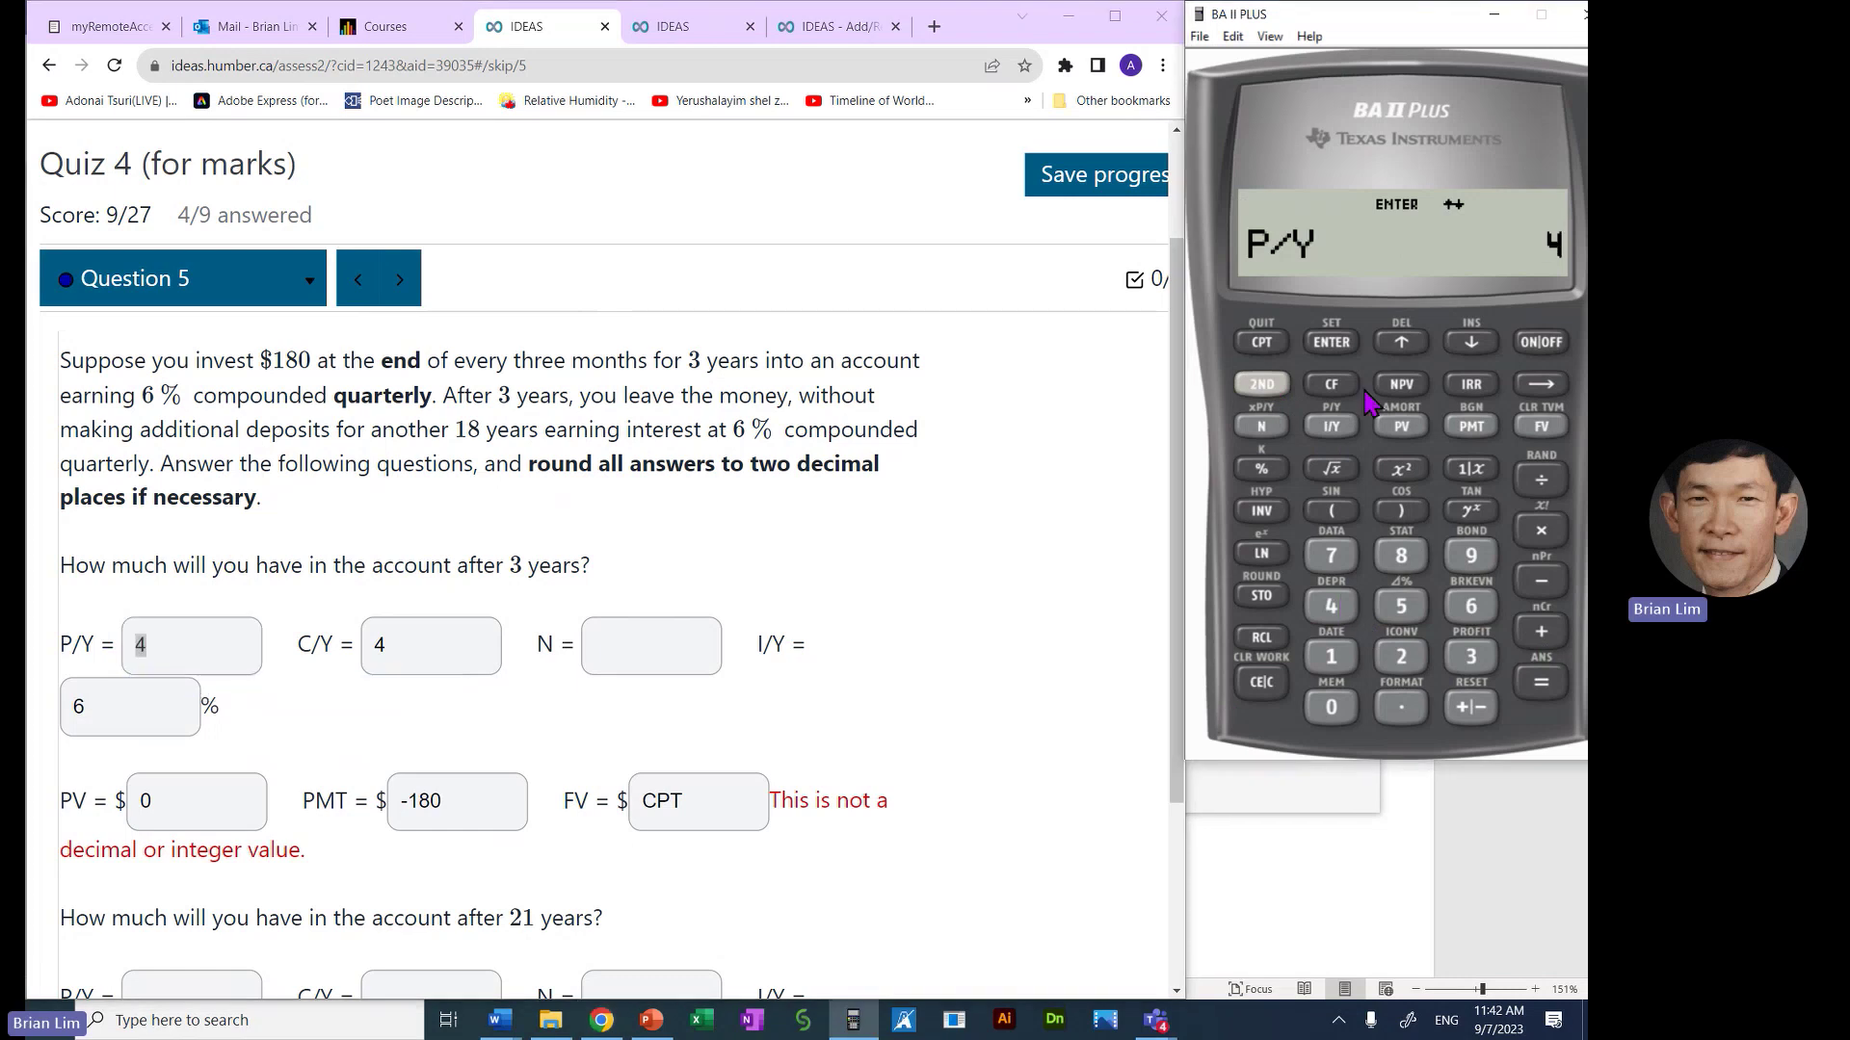
left_click(1337, 343)
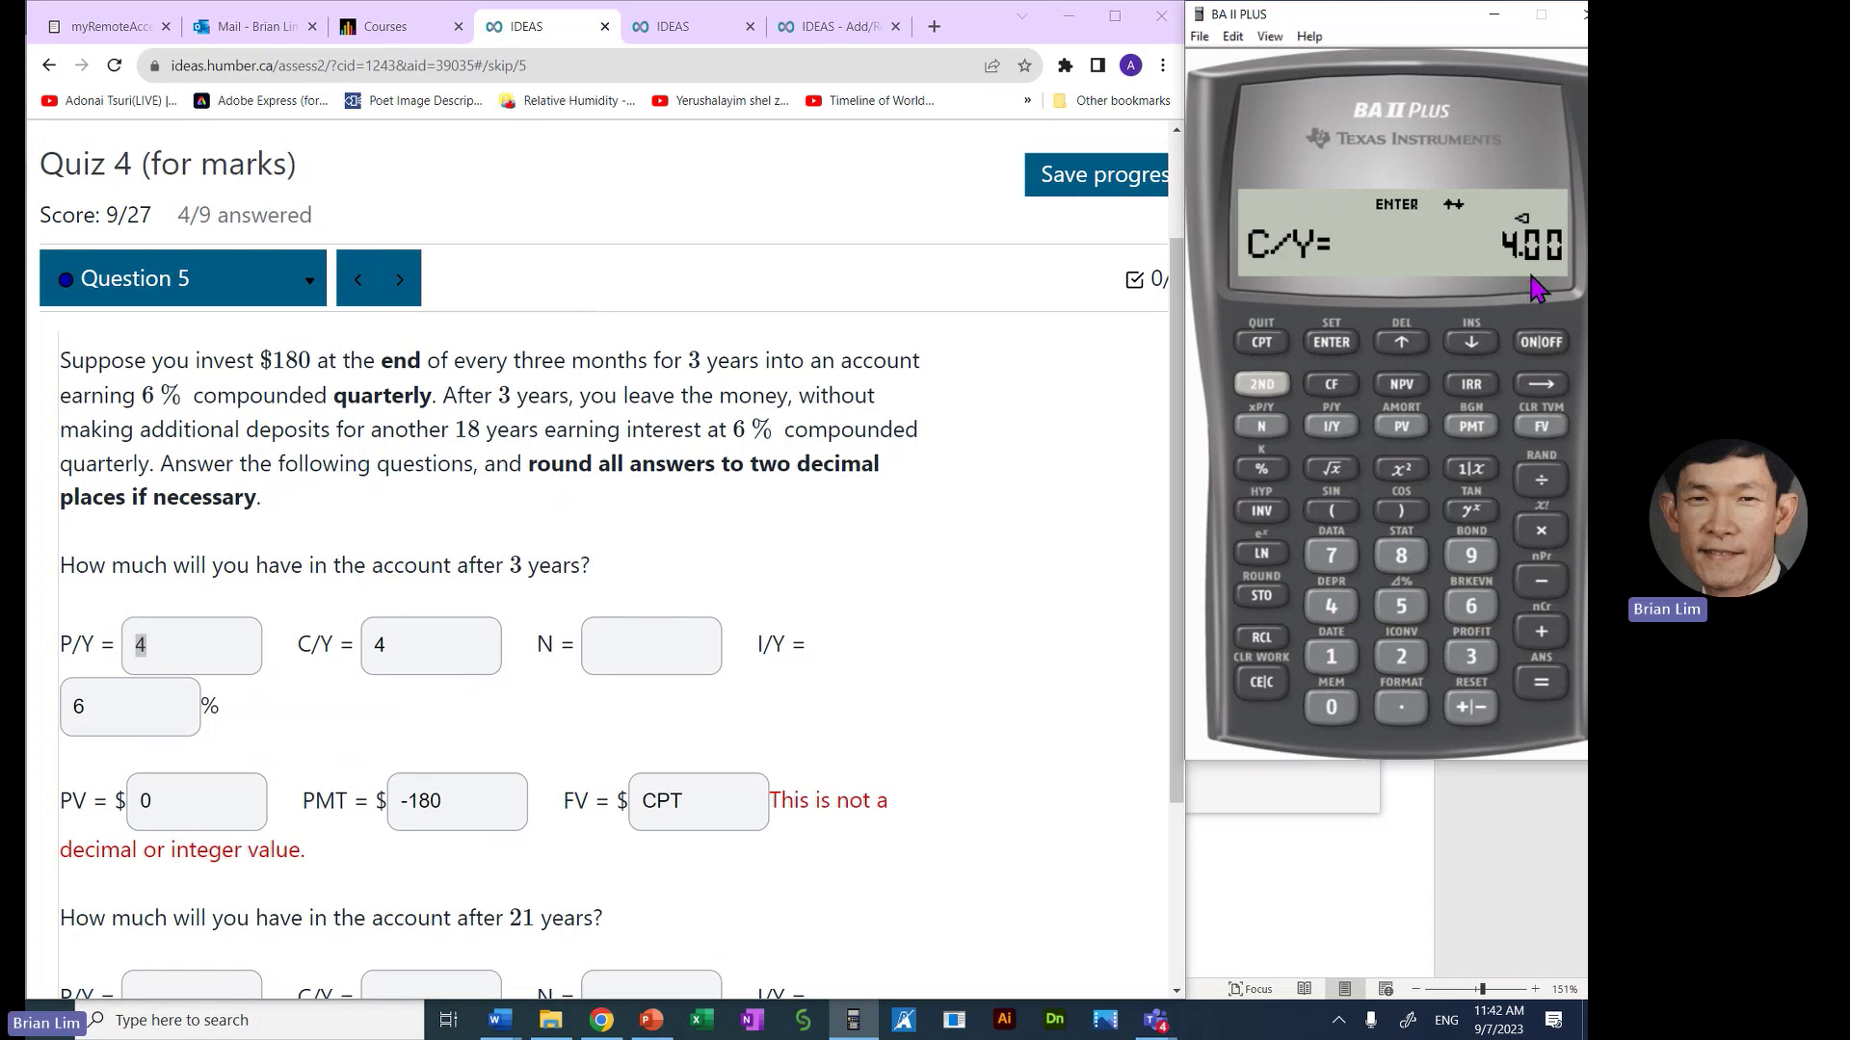
left_click(1264, 383)
left_click(1262, 343)
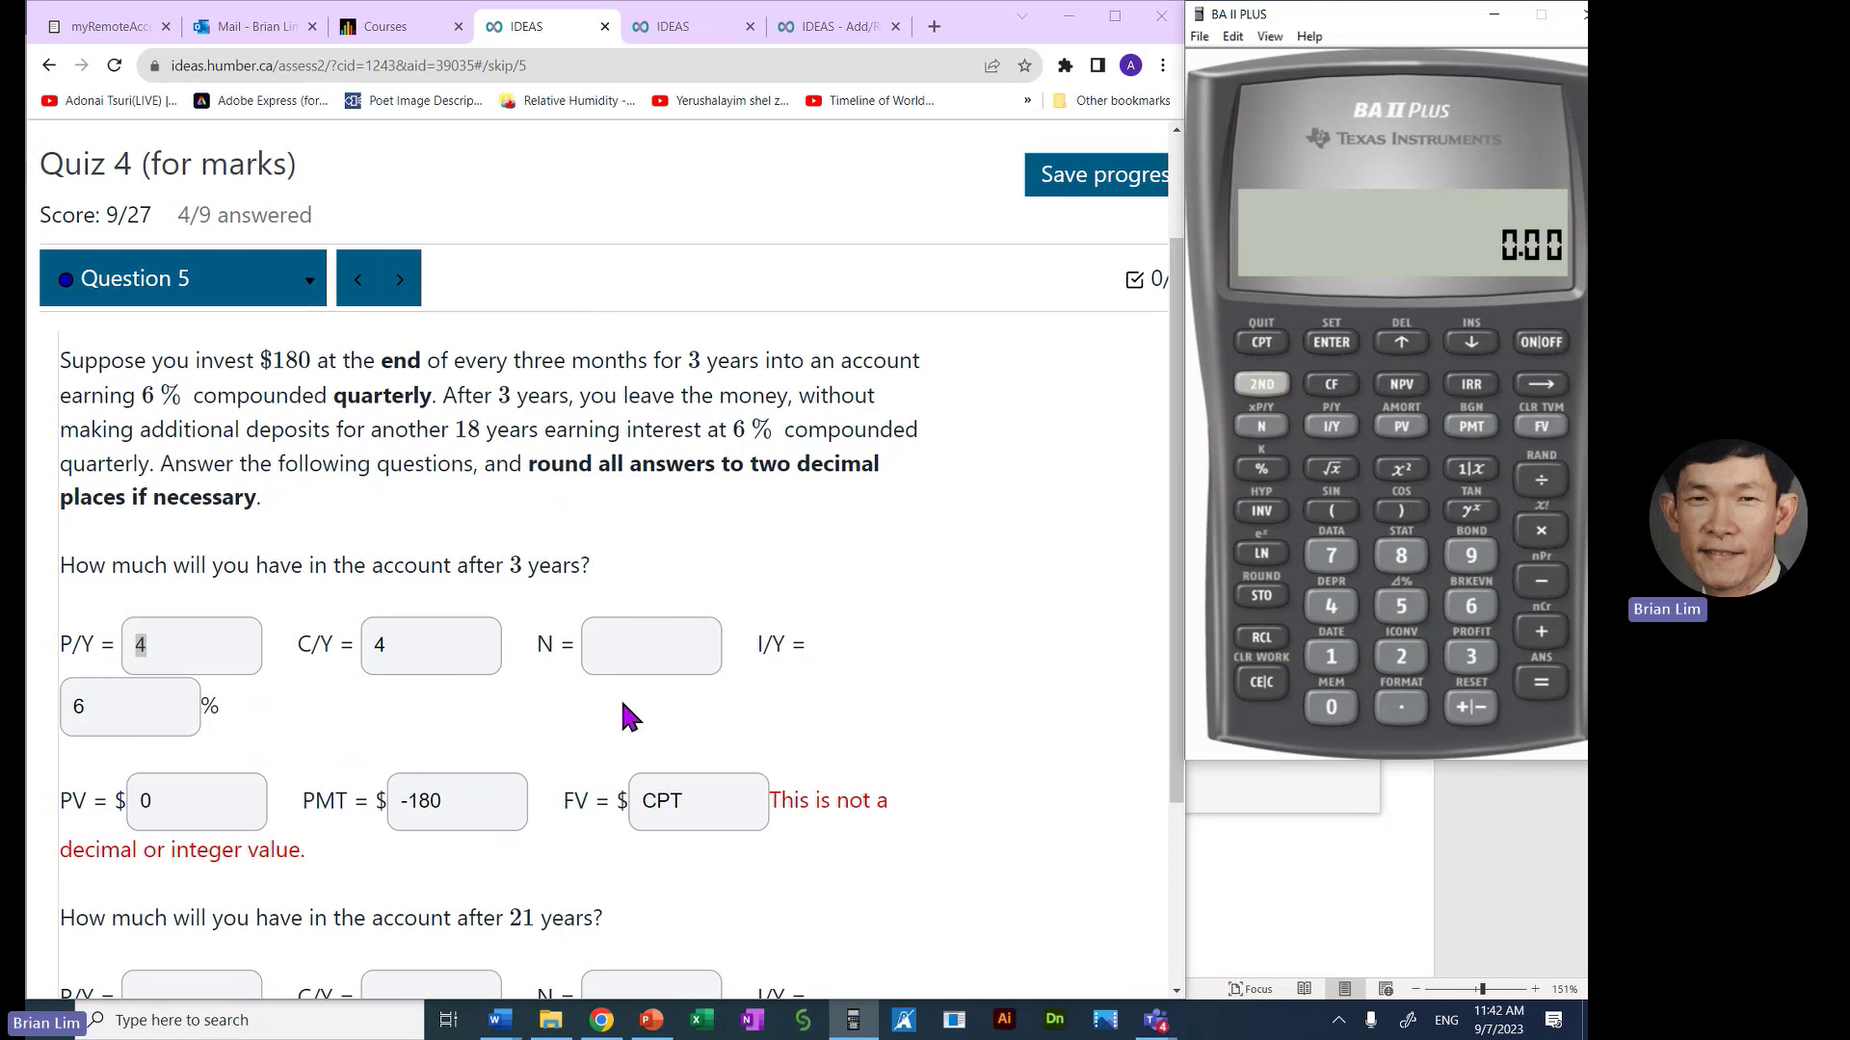
Convert the 3-year term into N = 12 quarterly periods on the calculator
left_click(673, 648)
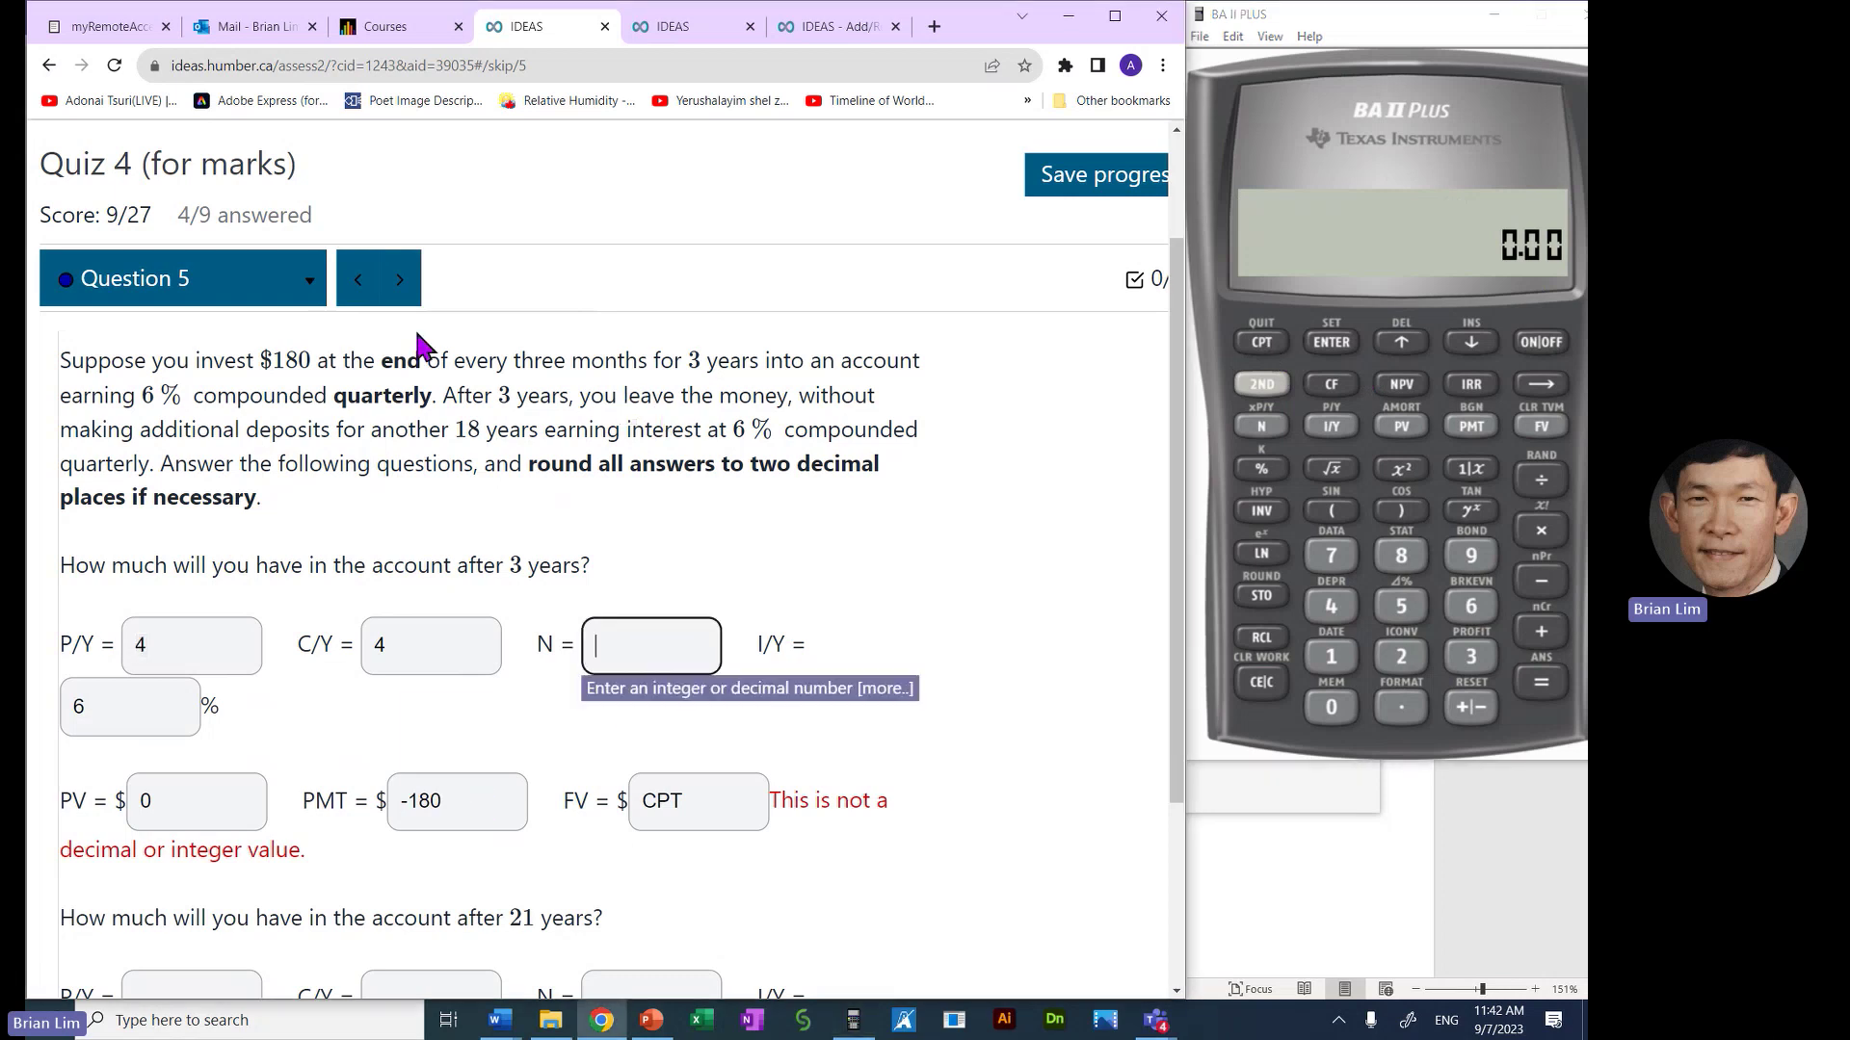
left_click_drag(681, 353, 760, 369)
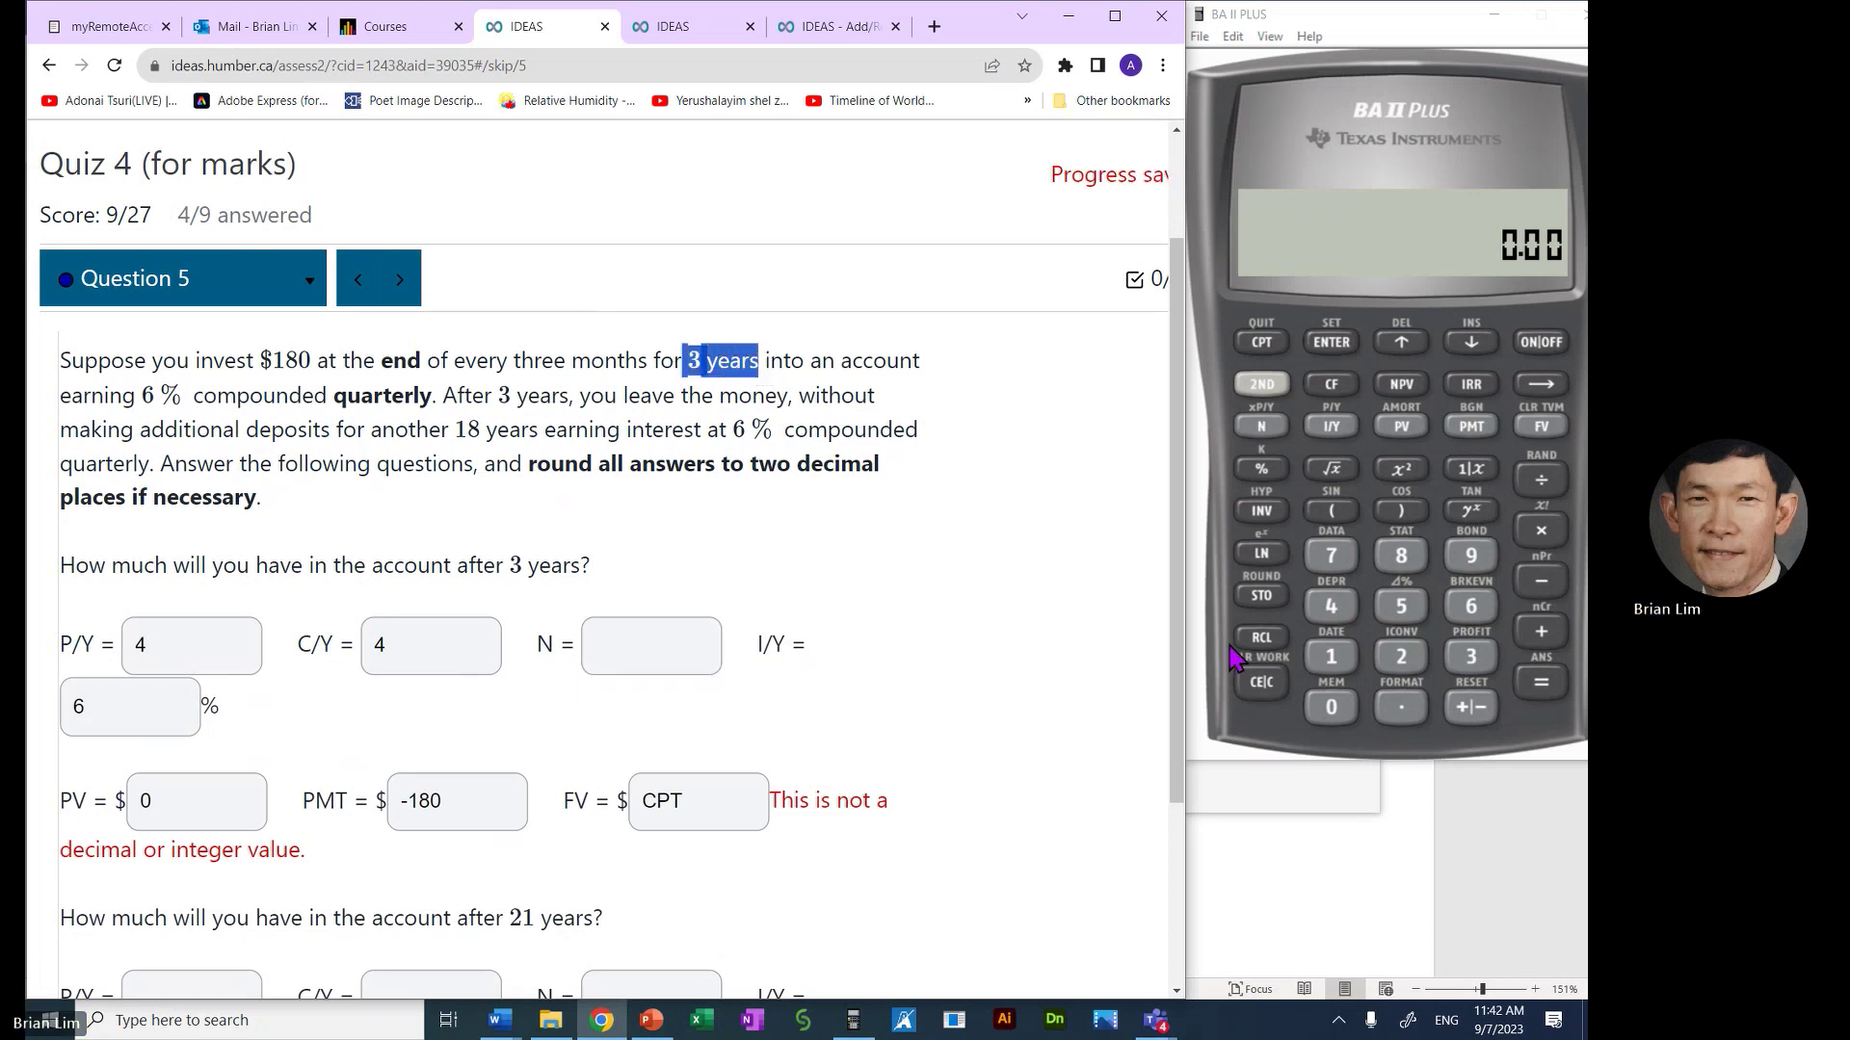
left_click(1474, 659)
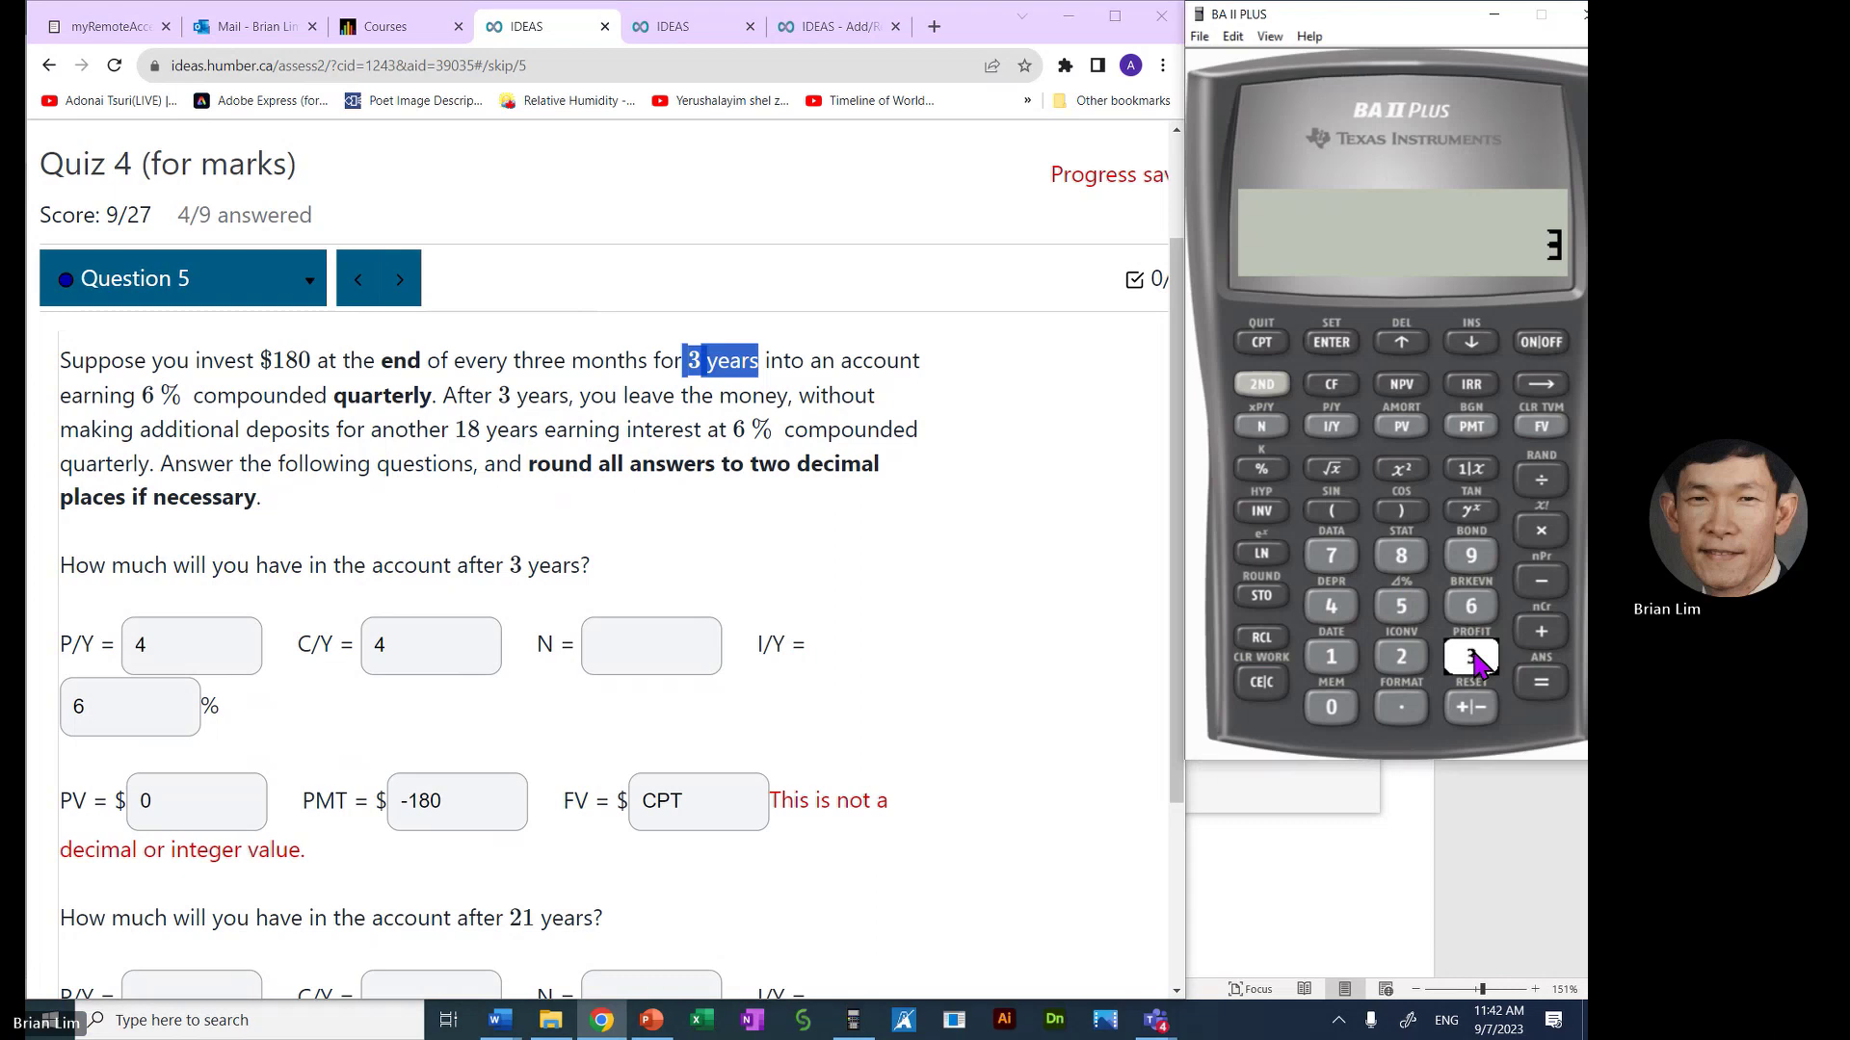
left_click(1272, 387)
left_click(1266, 424)
left_click(1266, 424)
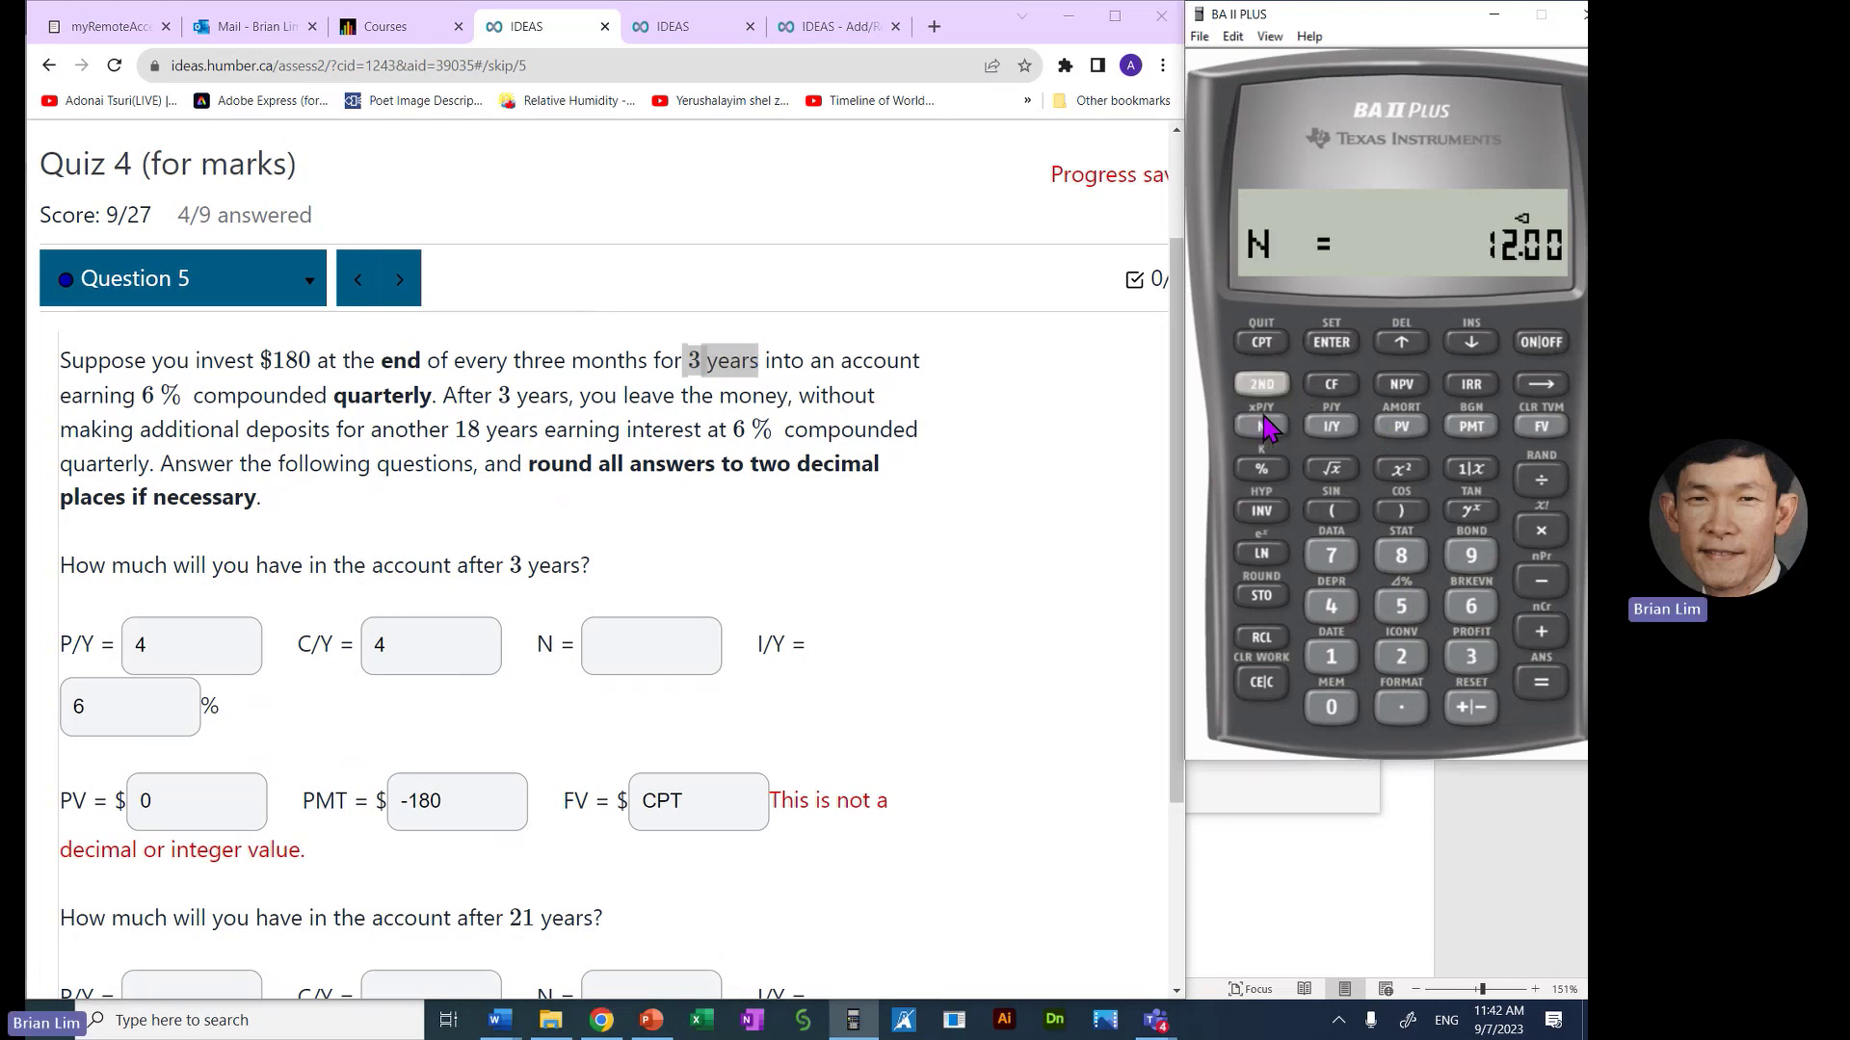
left_click(649, 644)
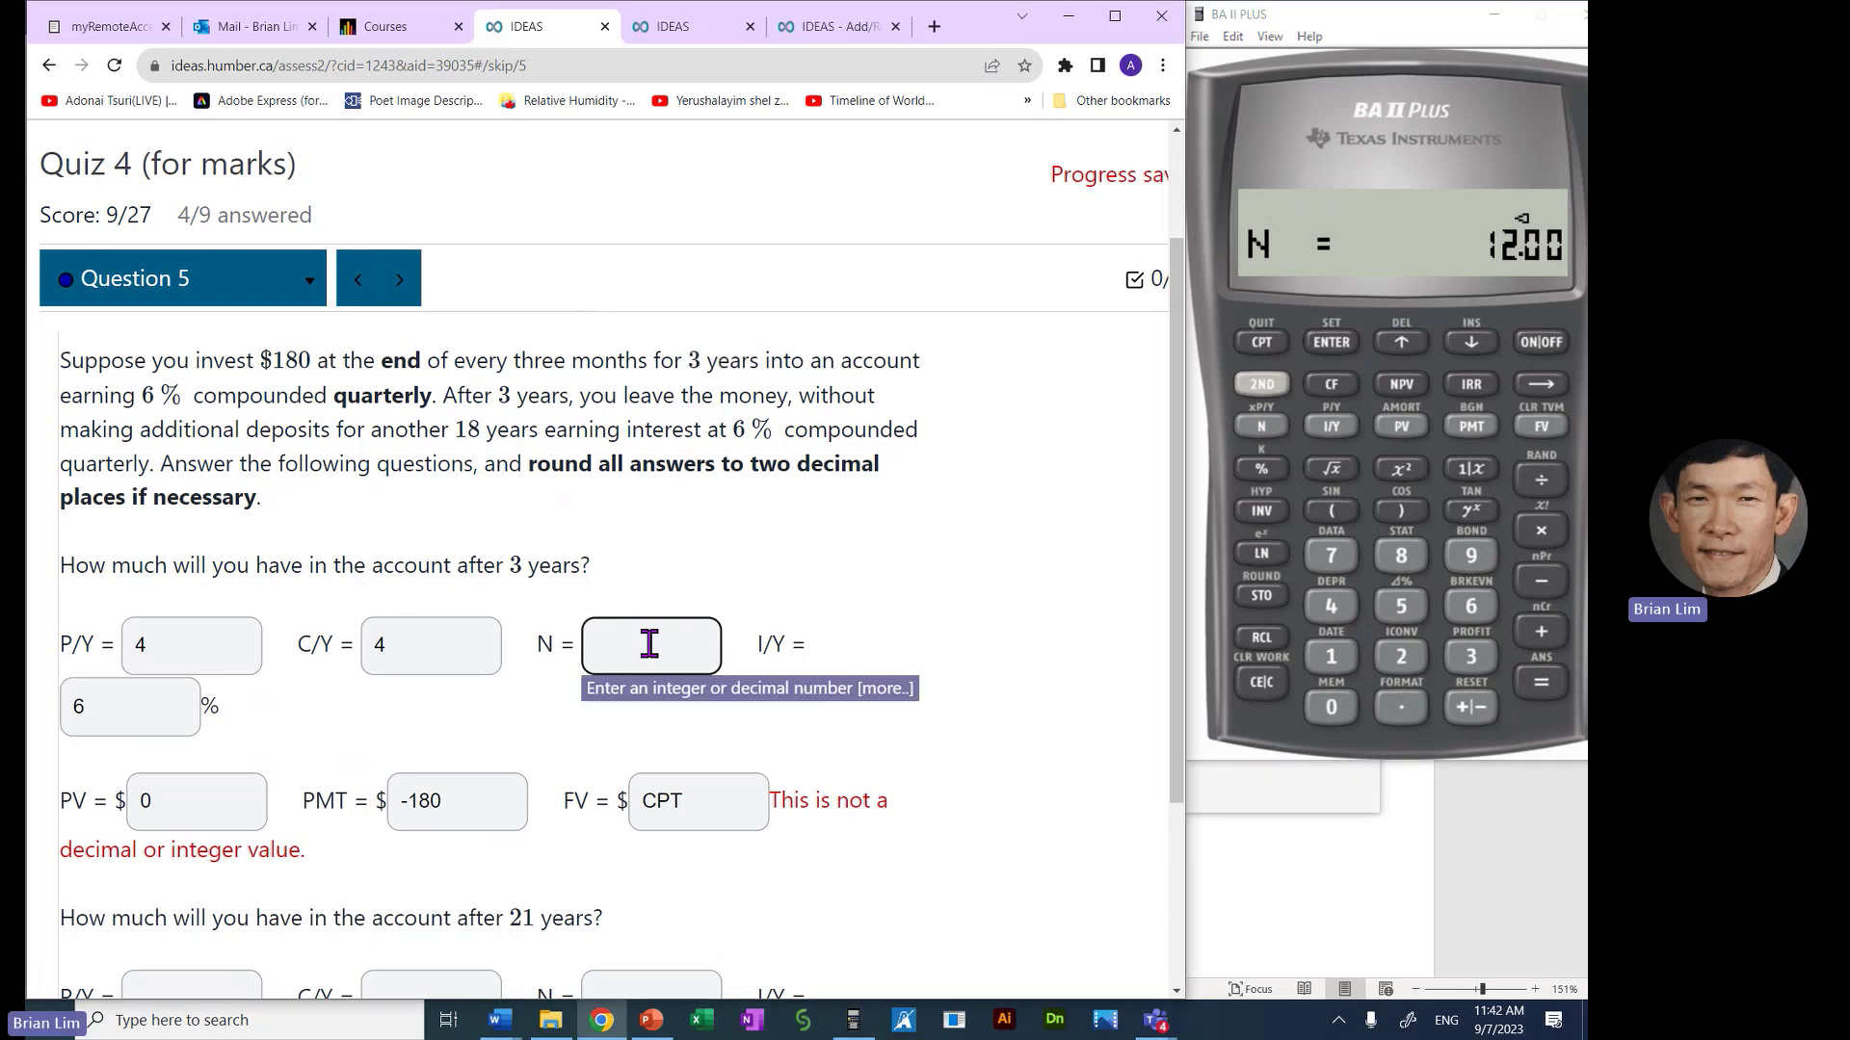
Enter 12 in the quiz's N answer and store I/Y 6 and PV 0 on the calculator
type("12")
left_click_drag(206, 648, 33, 643)
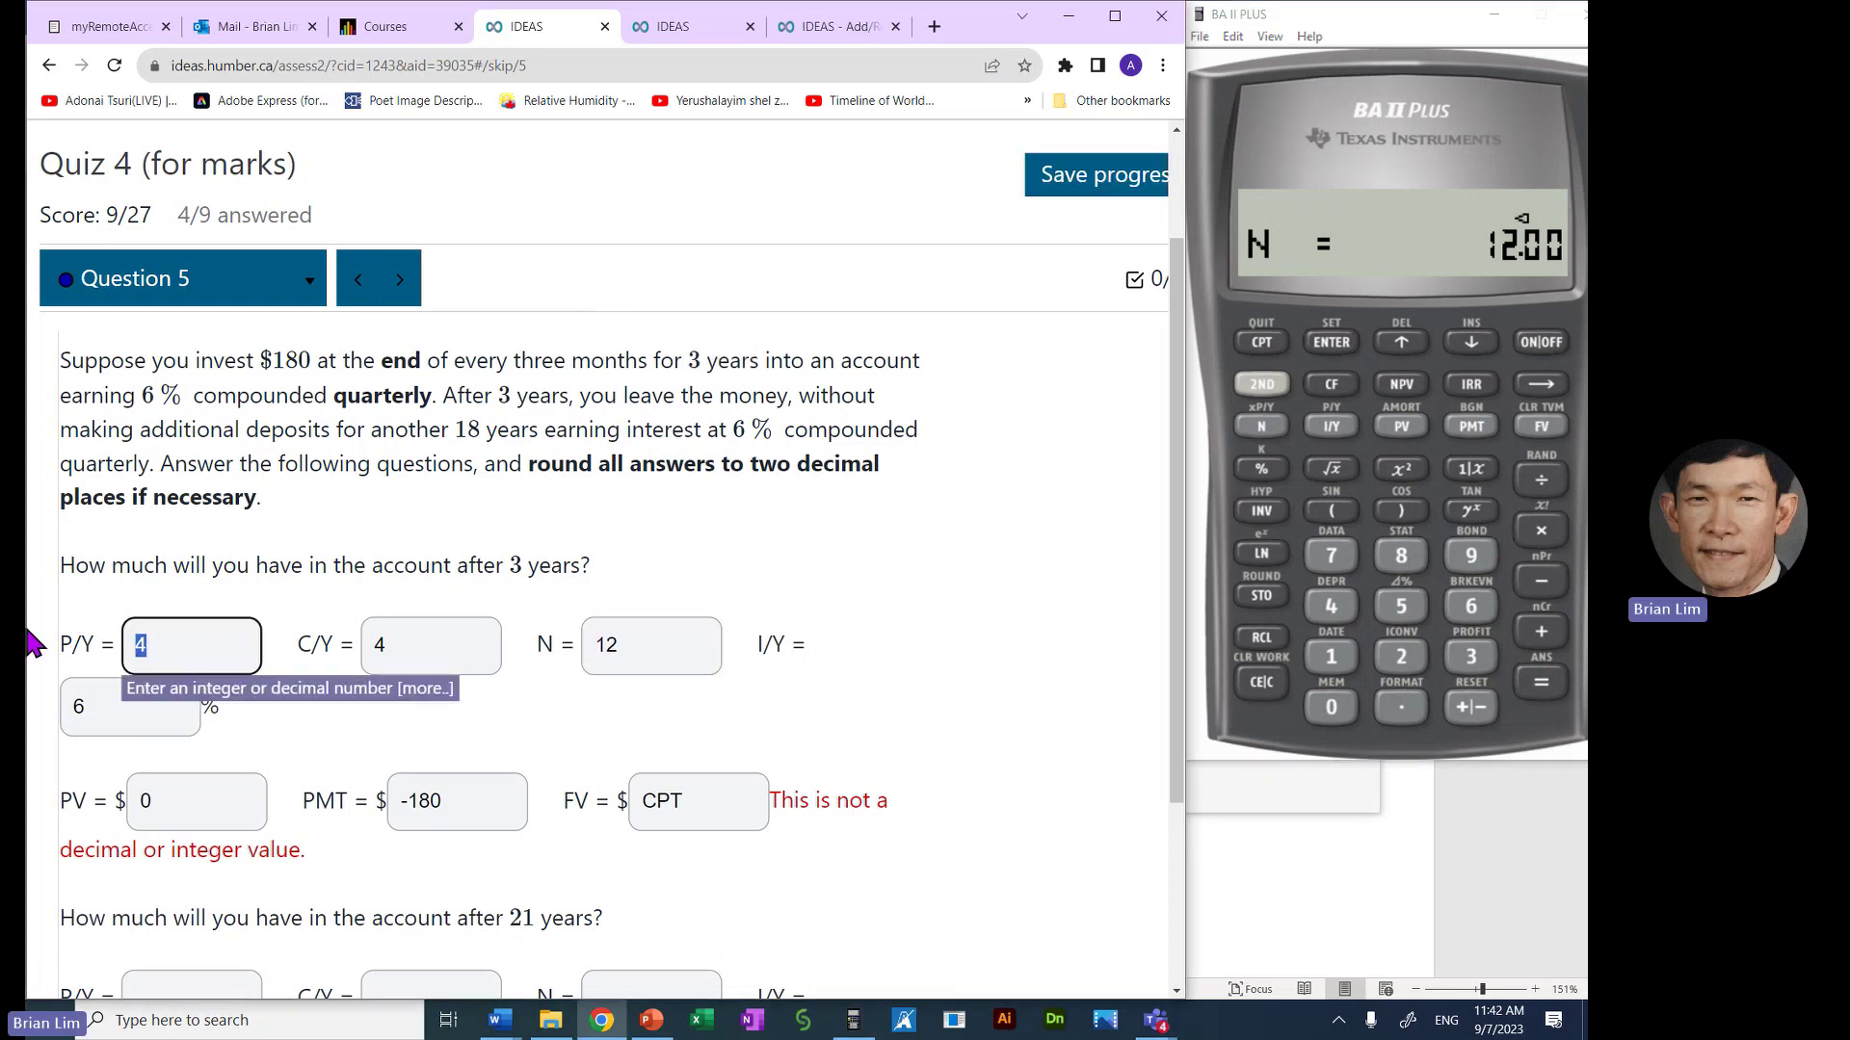
left_click(671, 647)
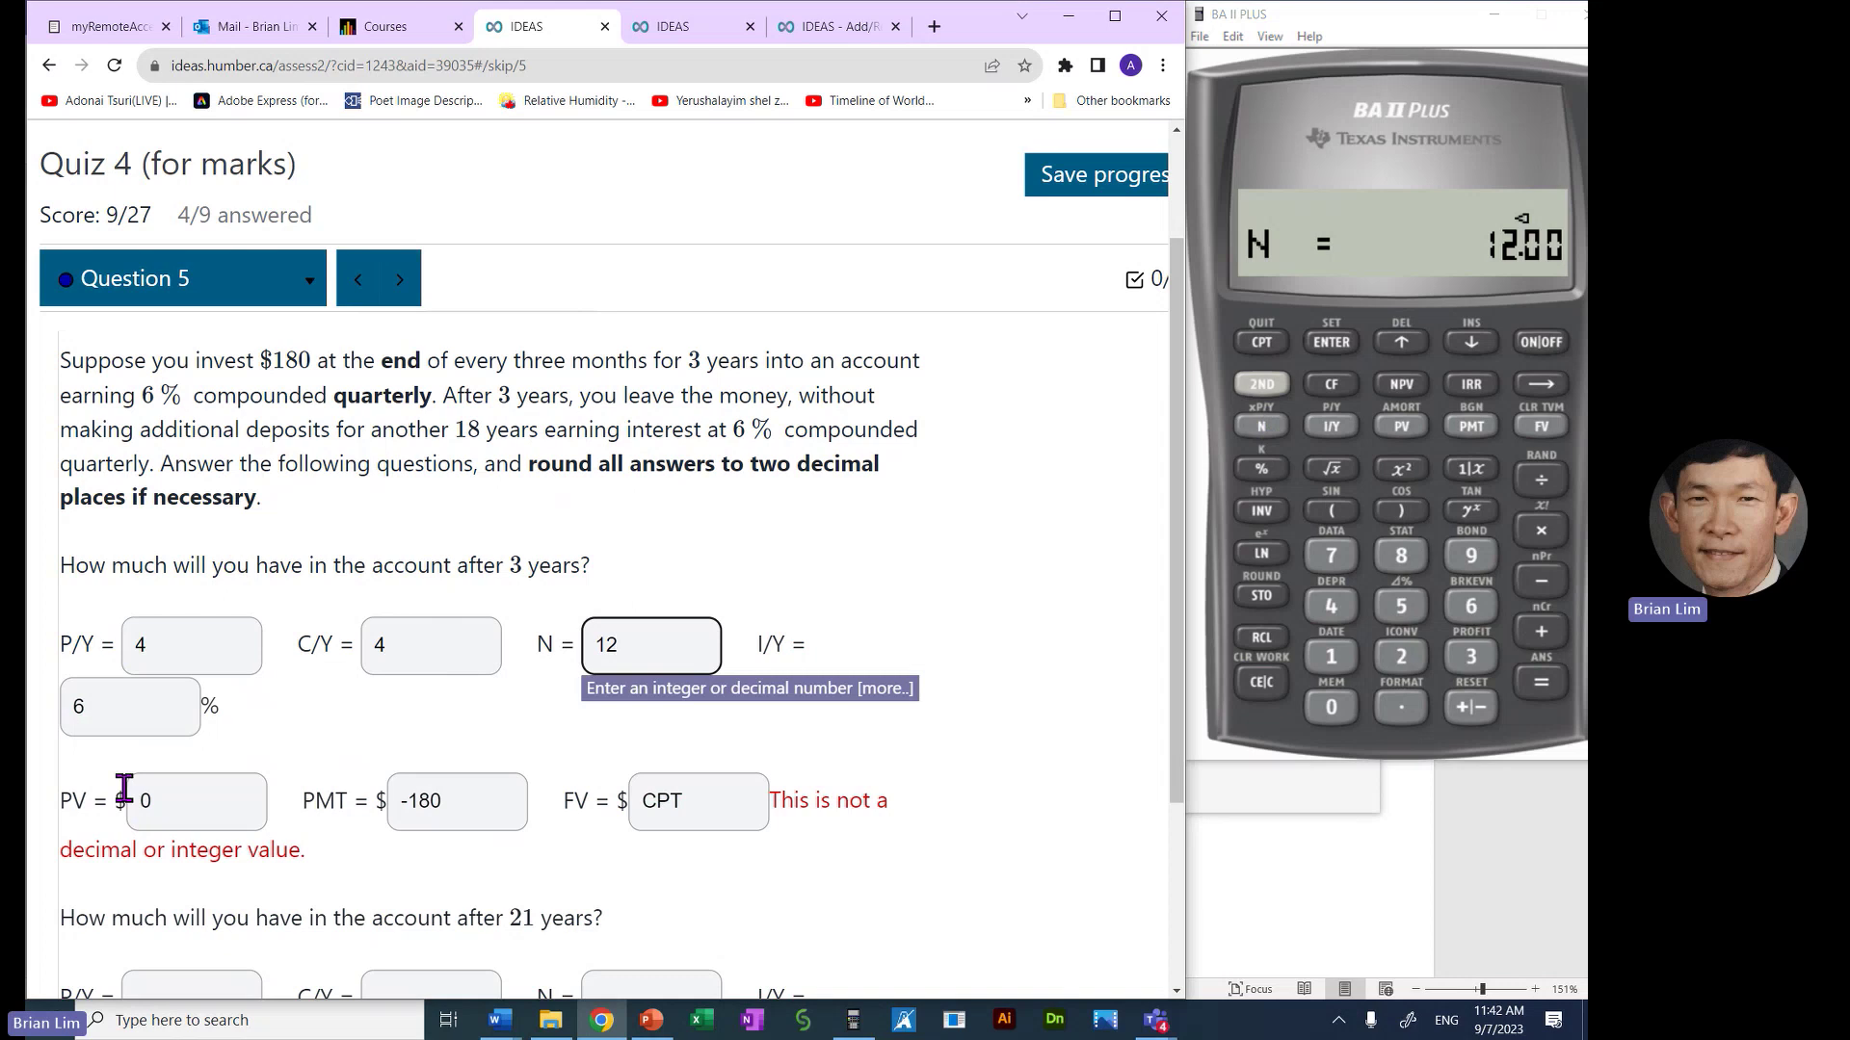
left_click_drag(165, 709, 69, 708)
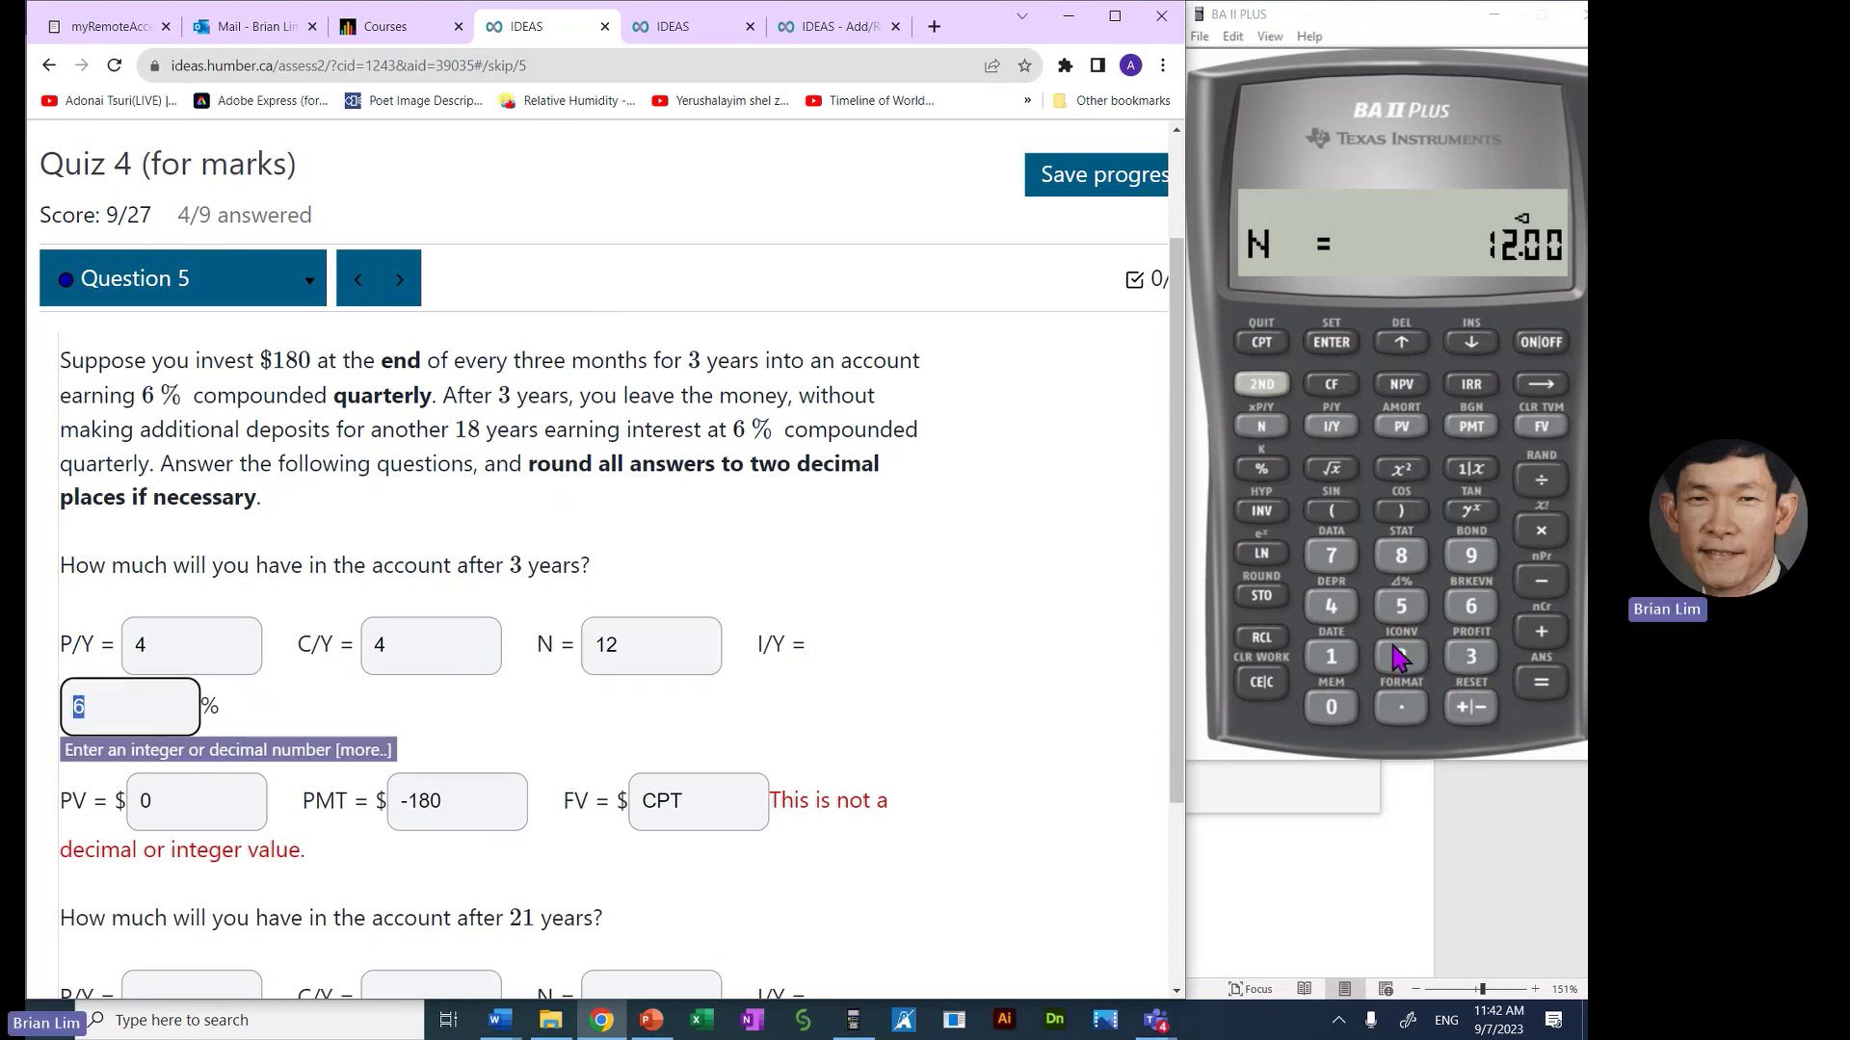
left_click(1471, 606)
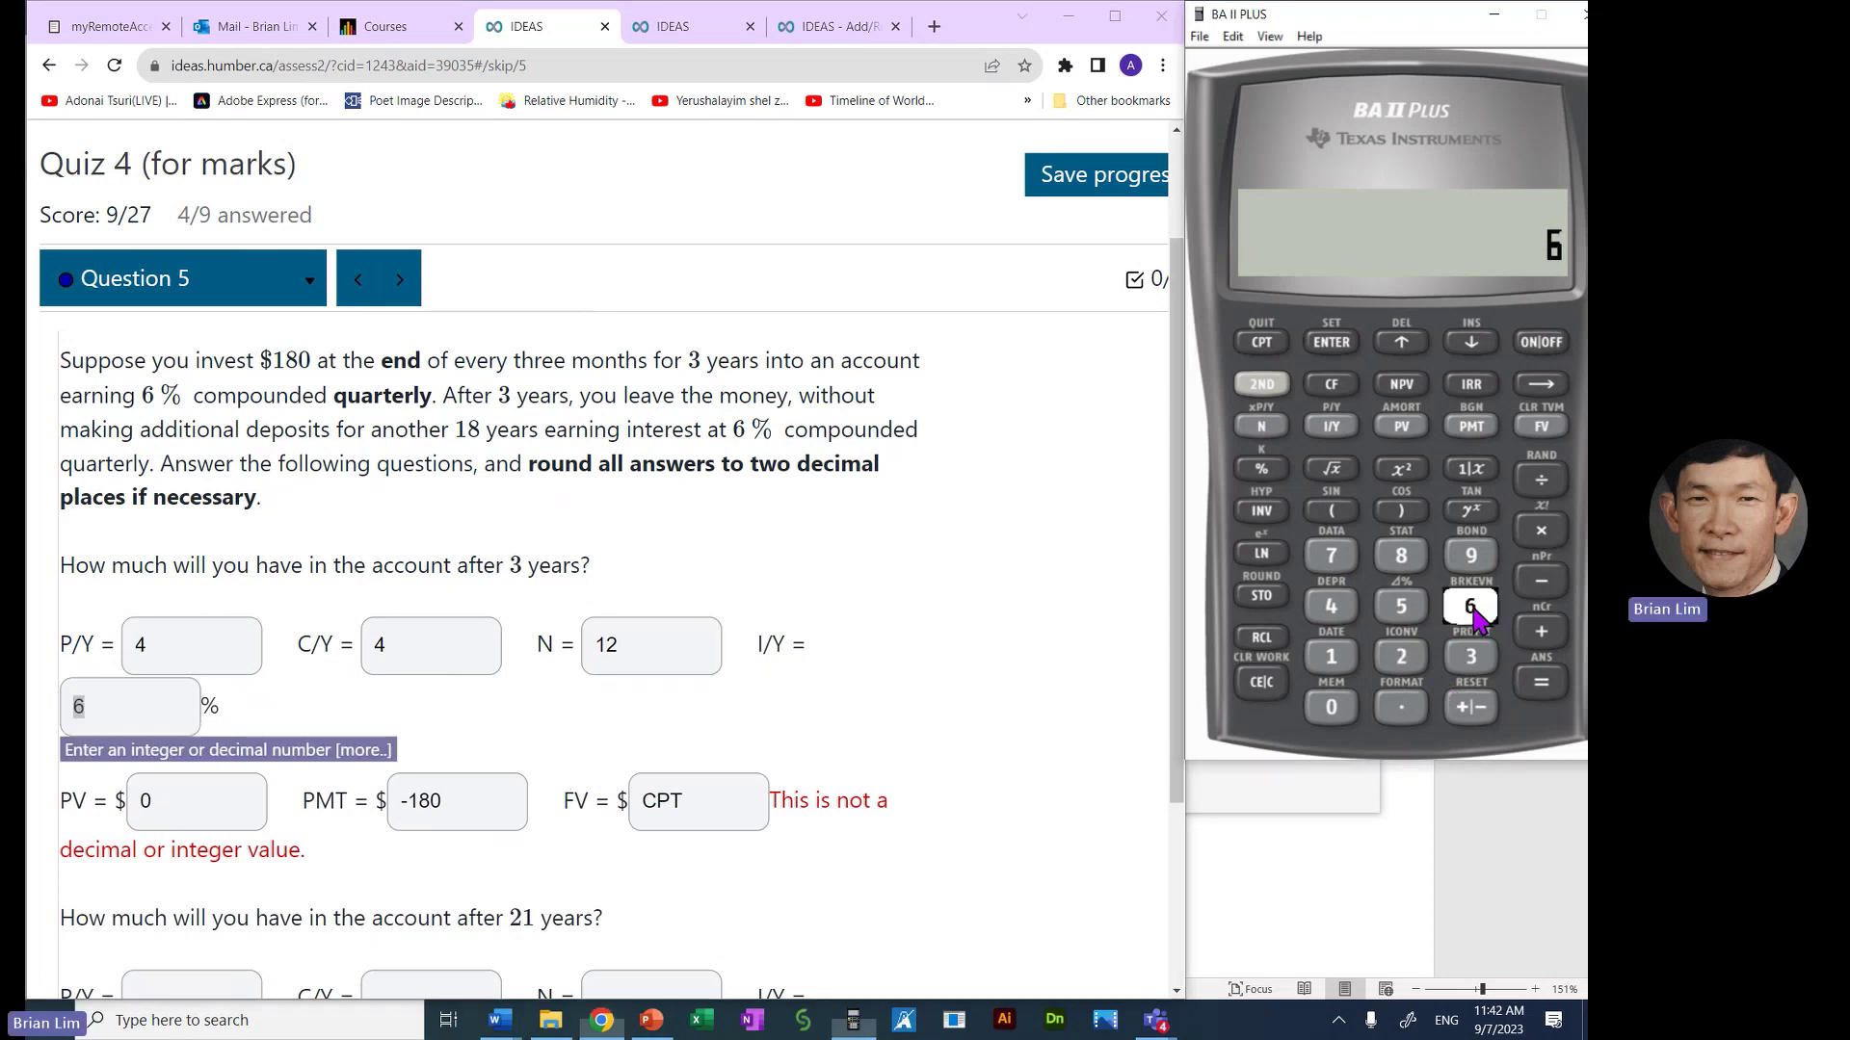
left_click(1335, 429)
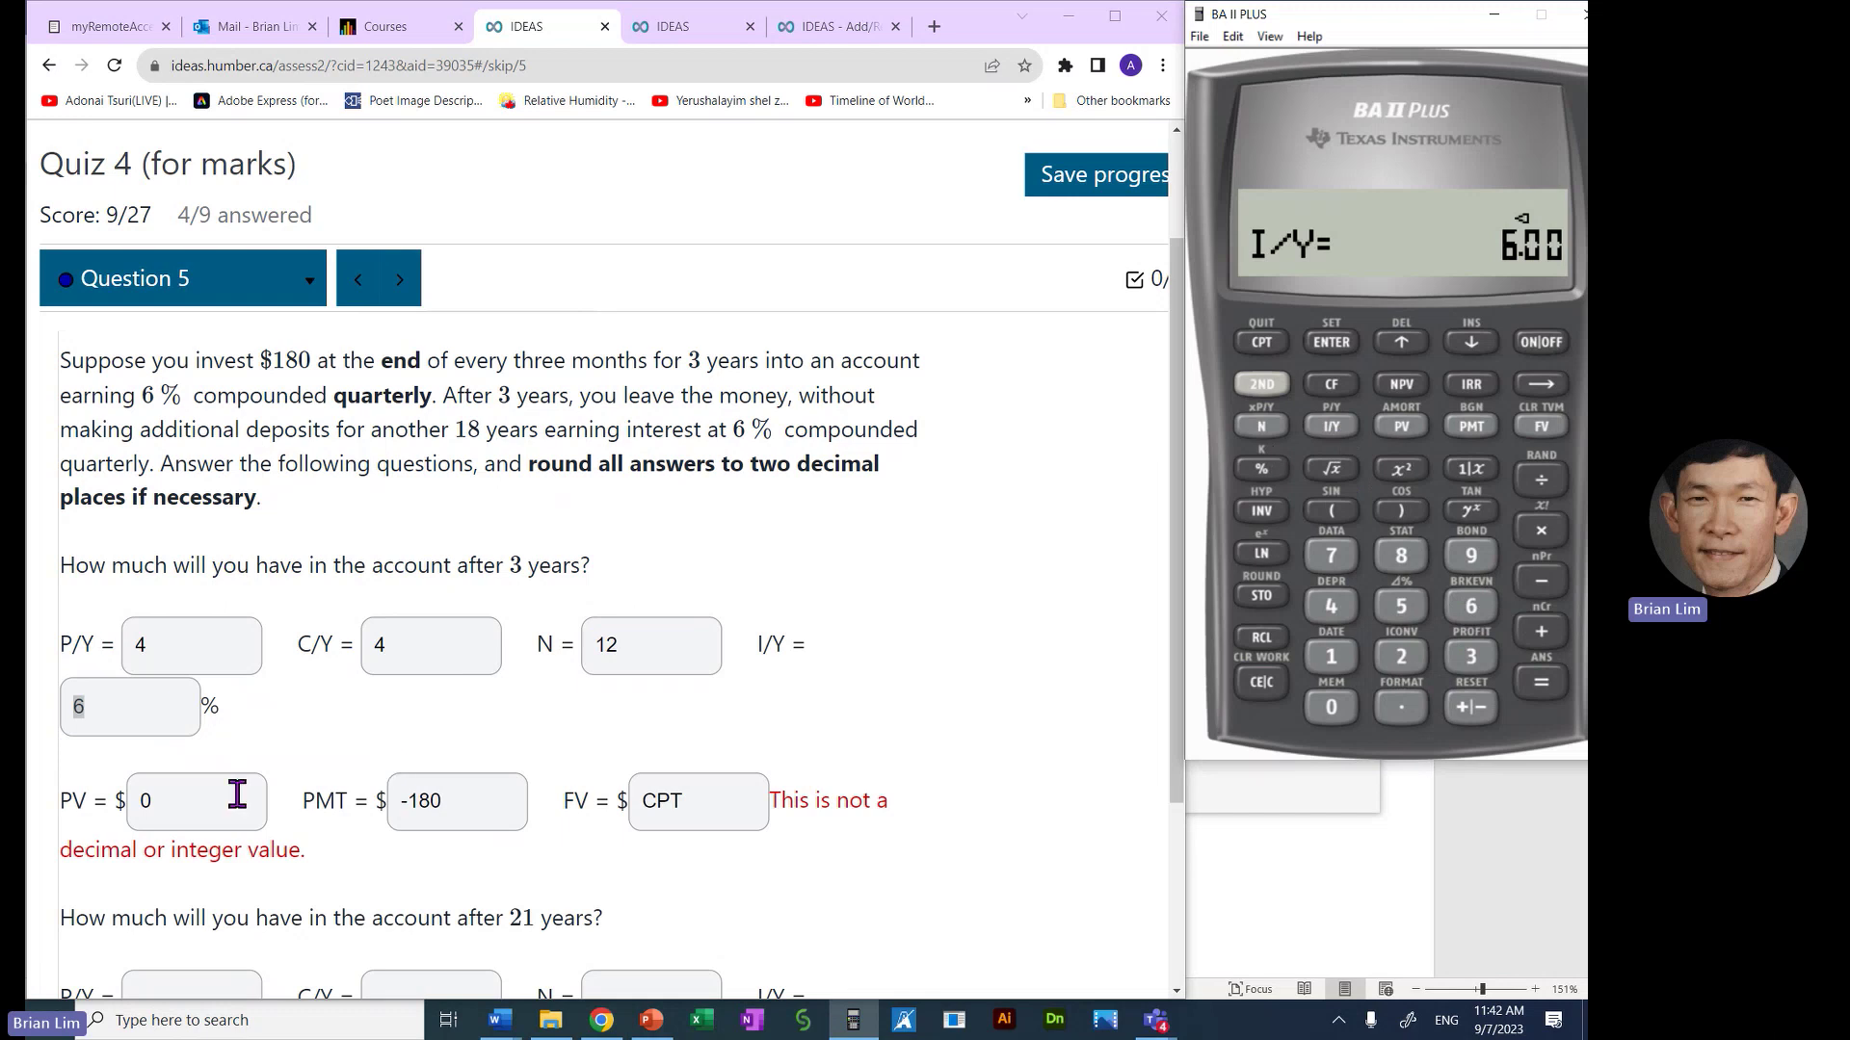
left_click_drag(165, 801, 34, 802)
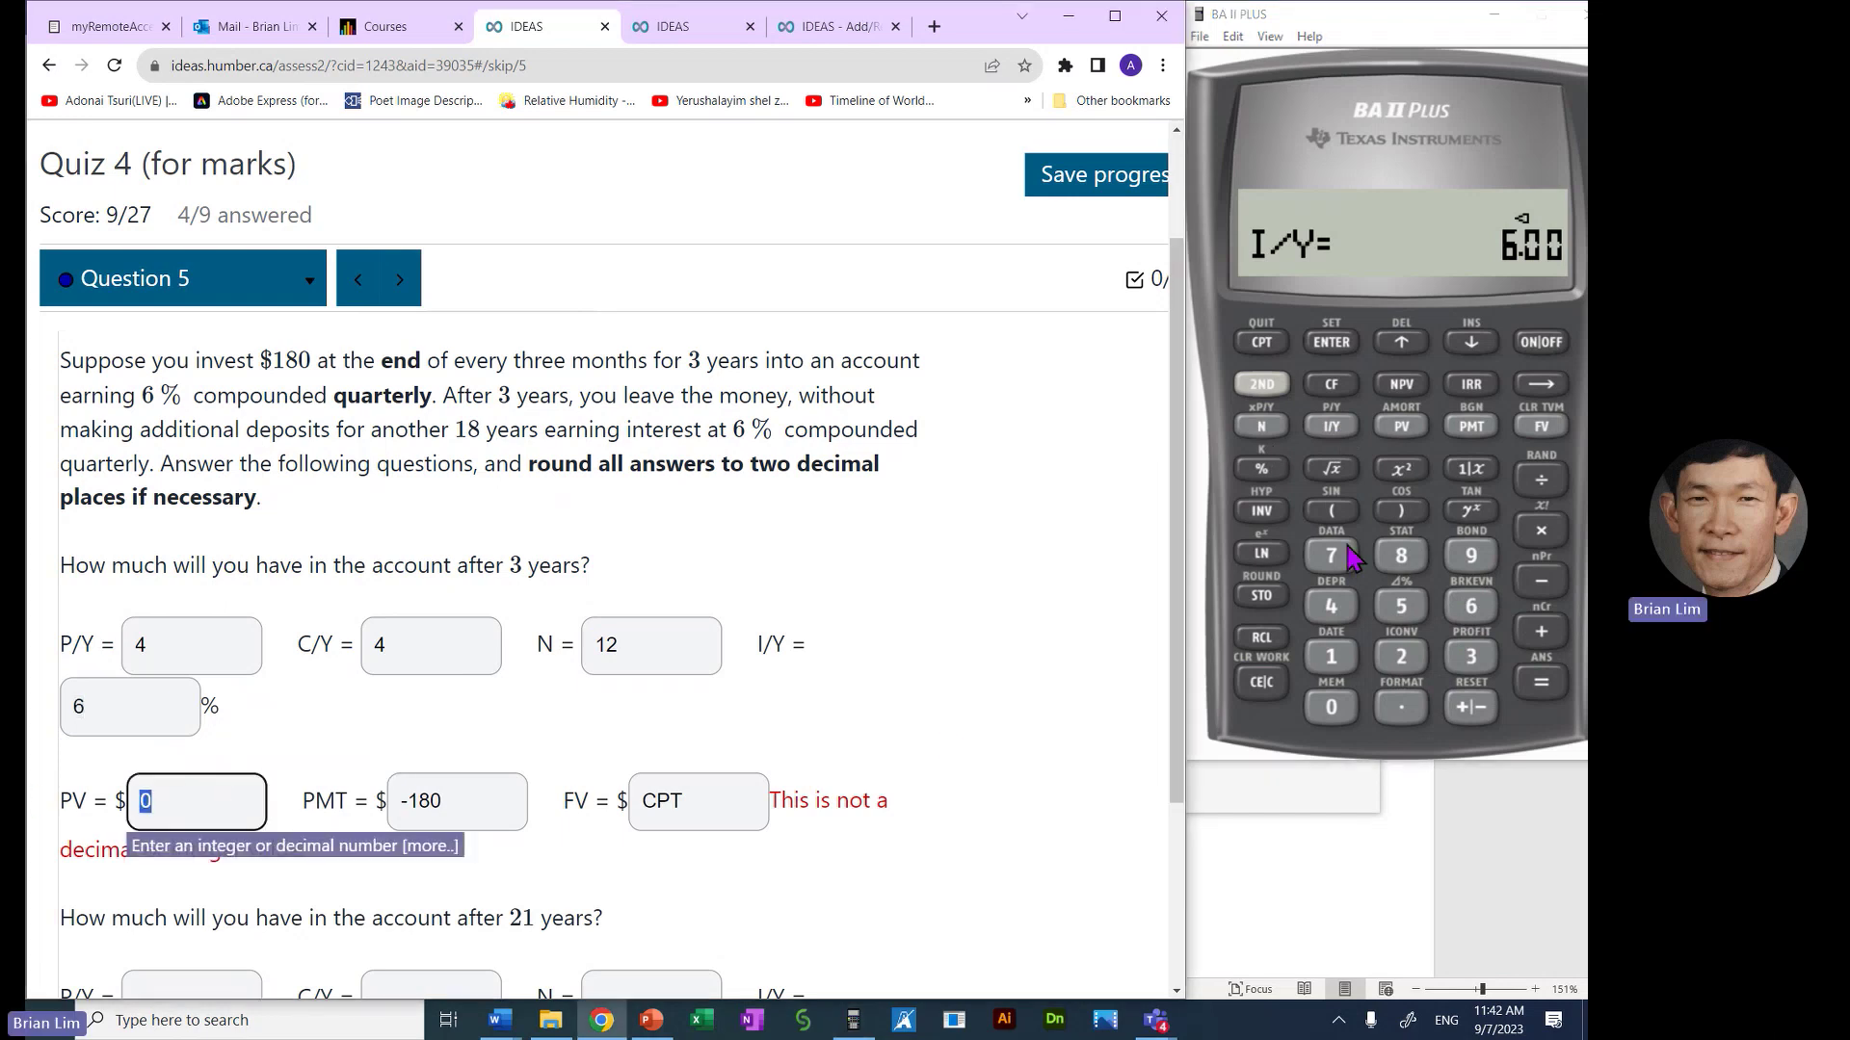
left_click(1352, 722)
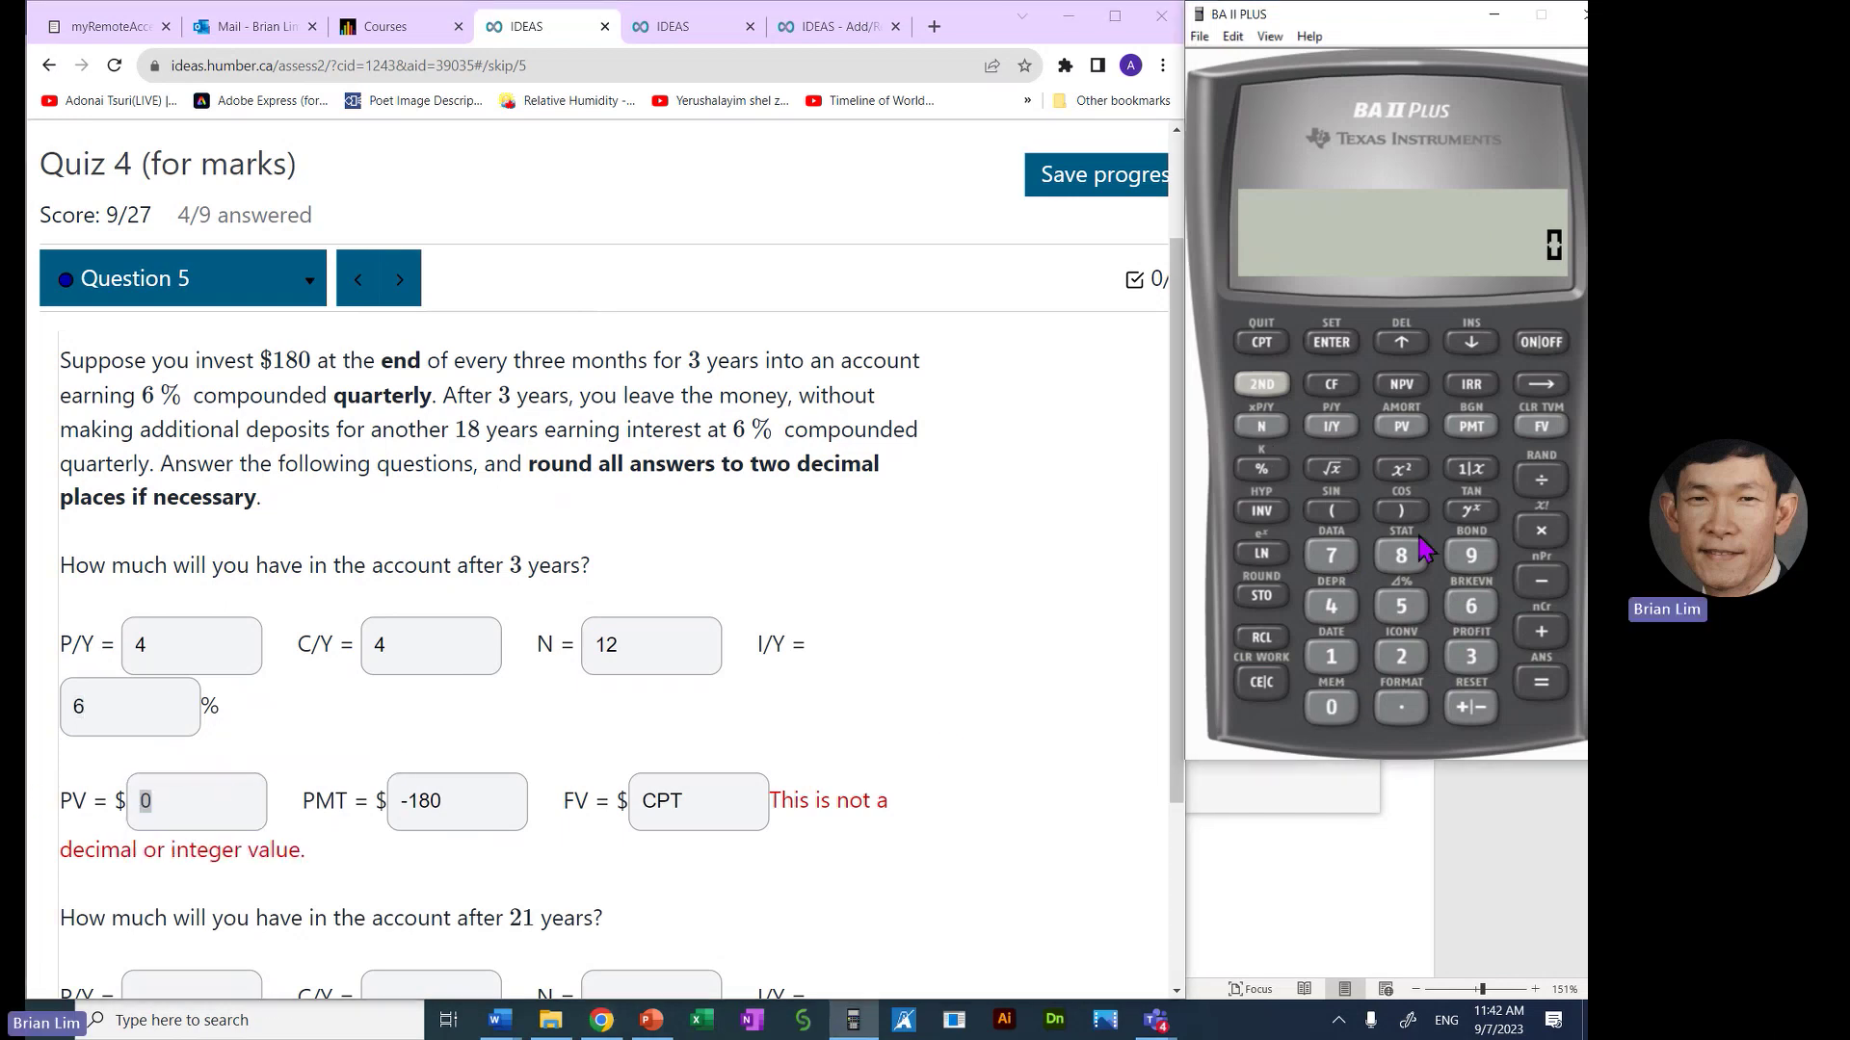
left_click(1406, 433)
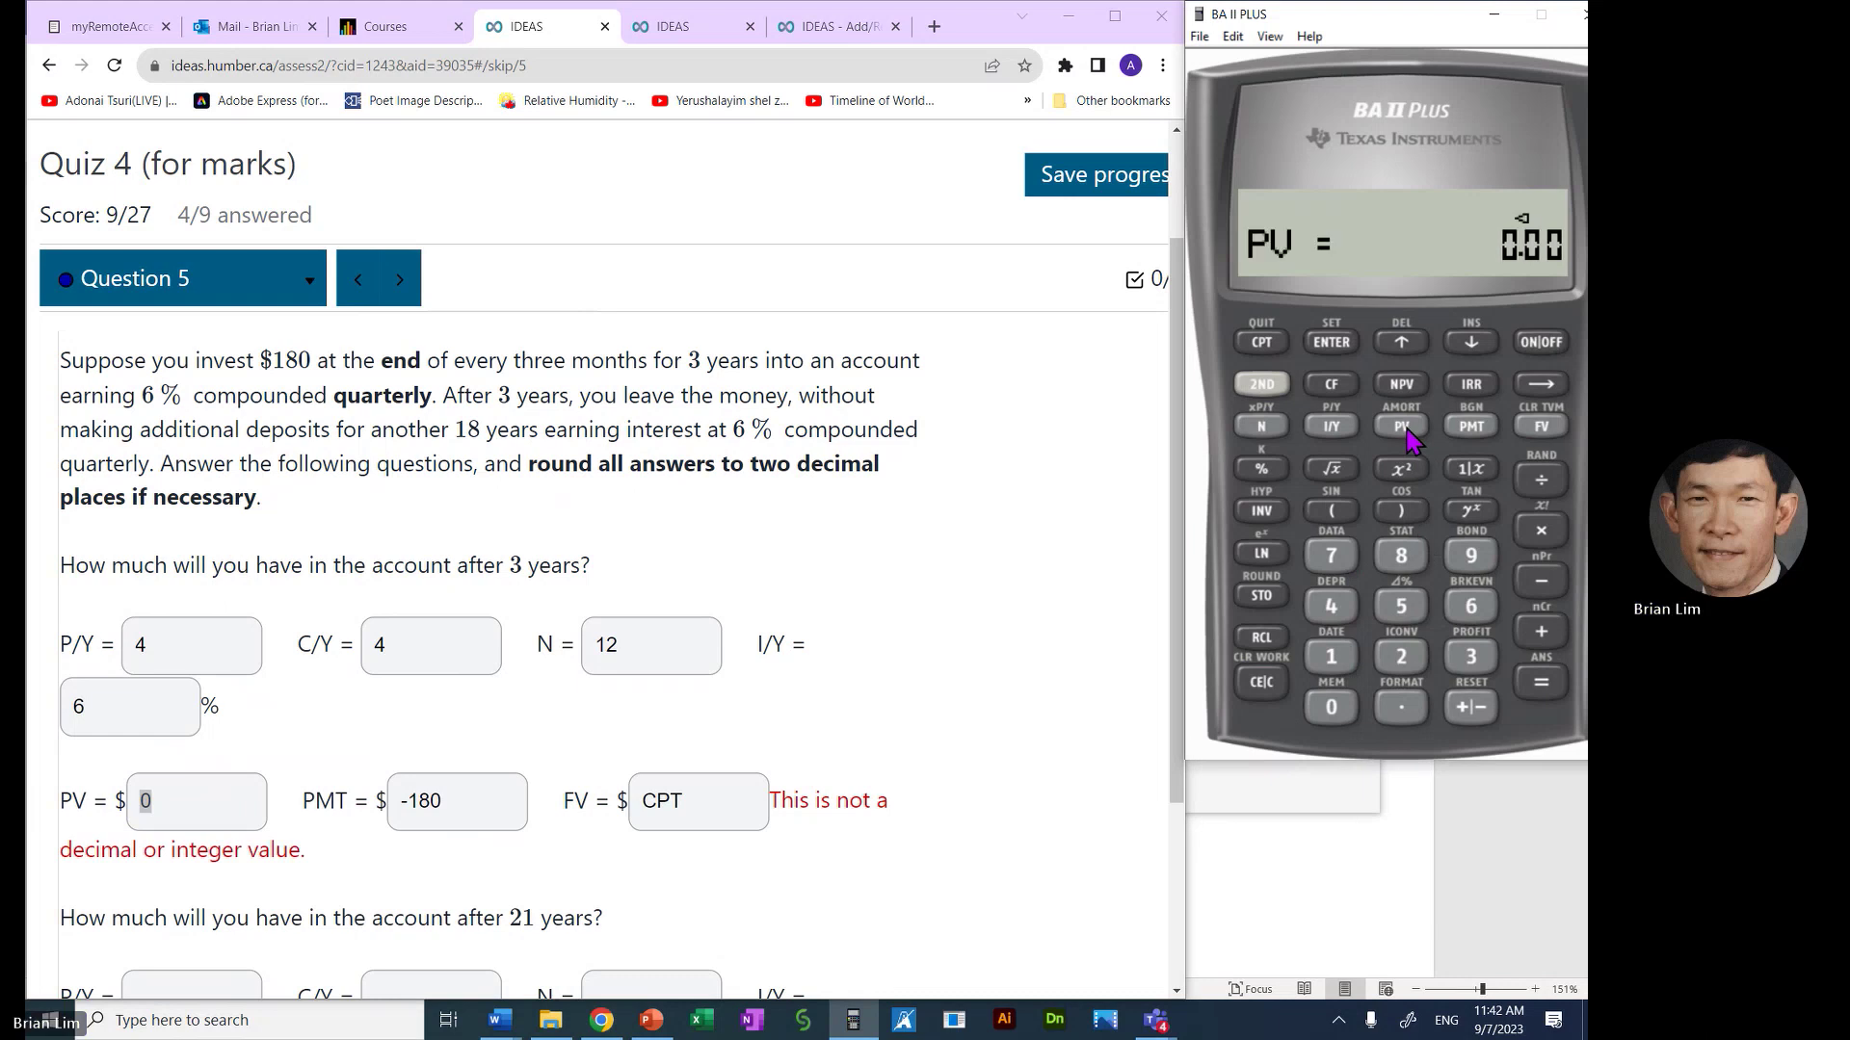
Store PMT -180, compute FV = 2,347.42, and start entering it in the FV answer
left_click(497, 806)
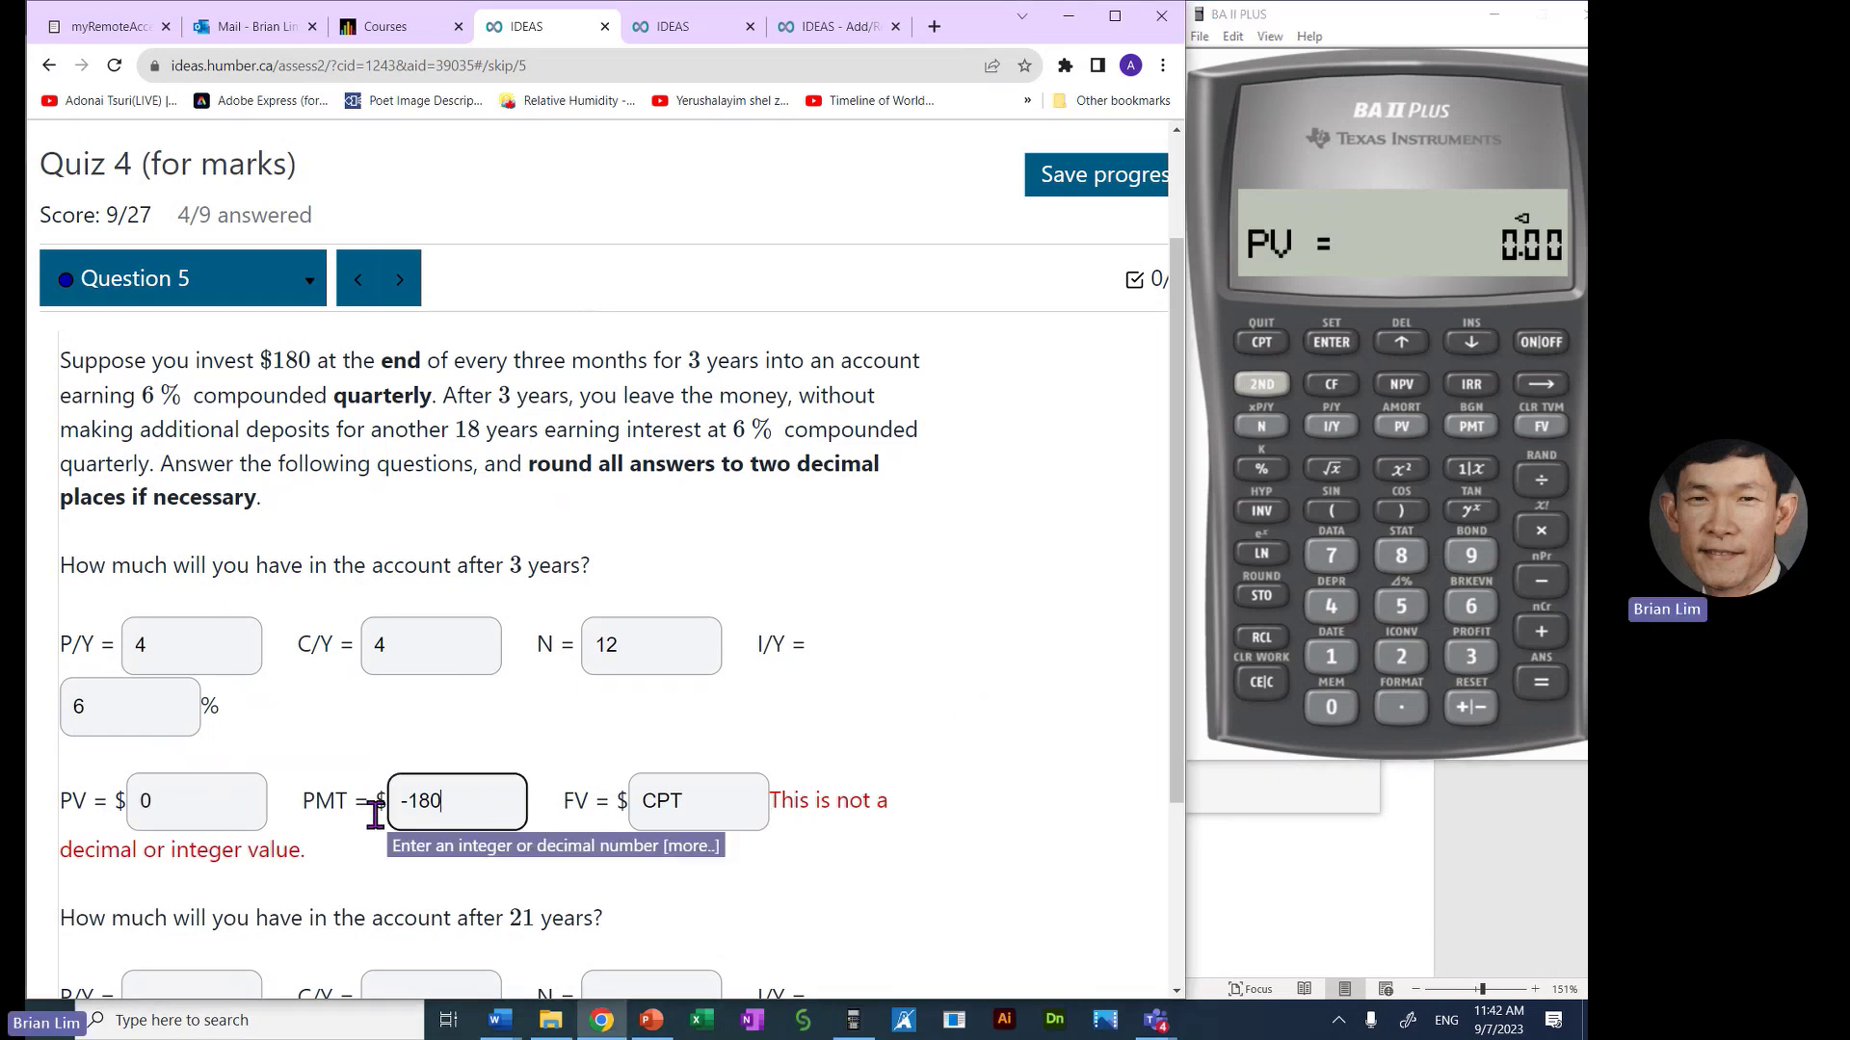
left_click(1332, 659)
left_click(1402, 566)
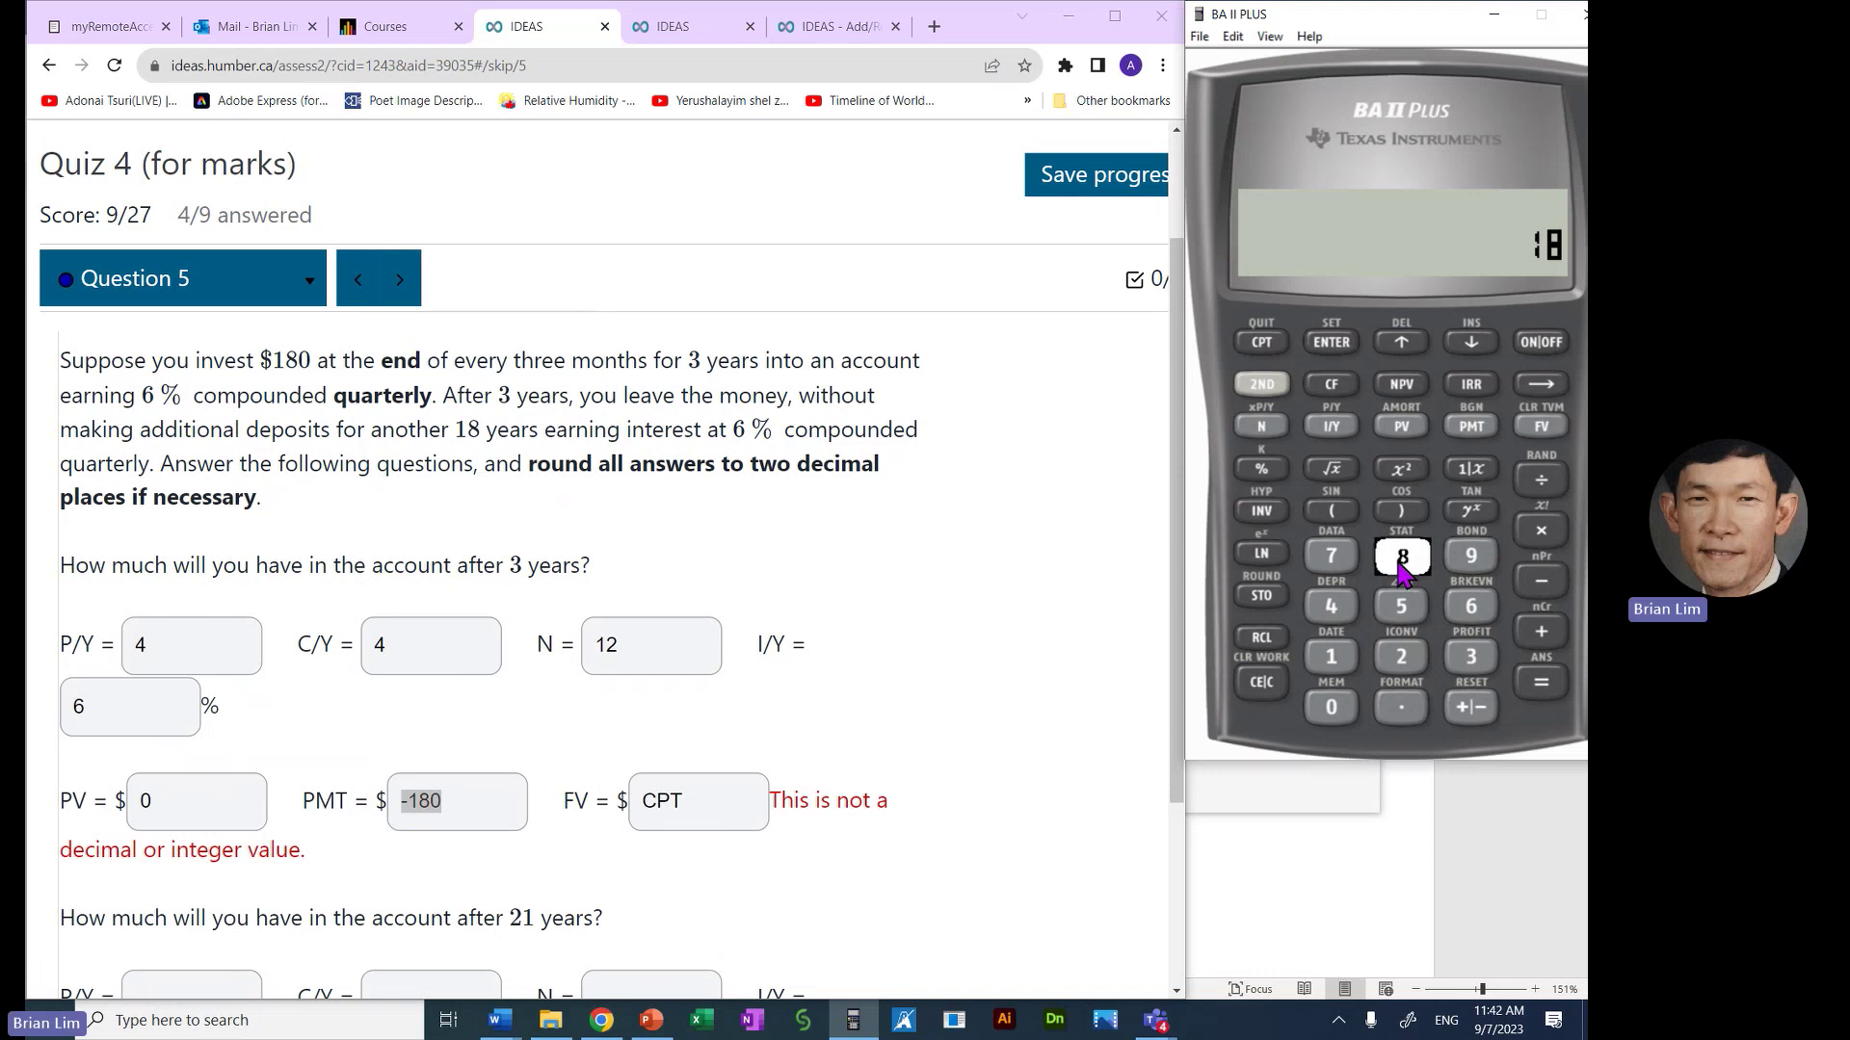
left_click(1354, 708)
left_click(1471, 708)
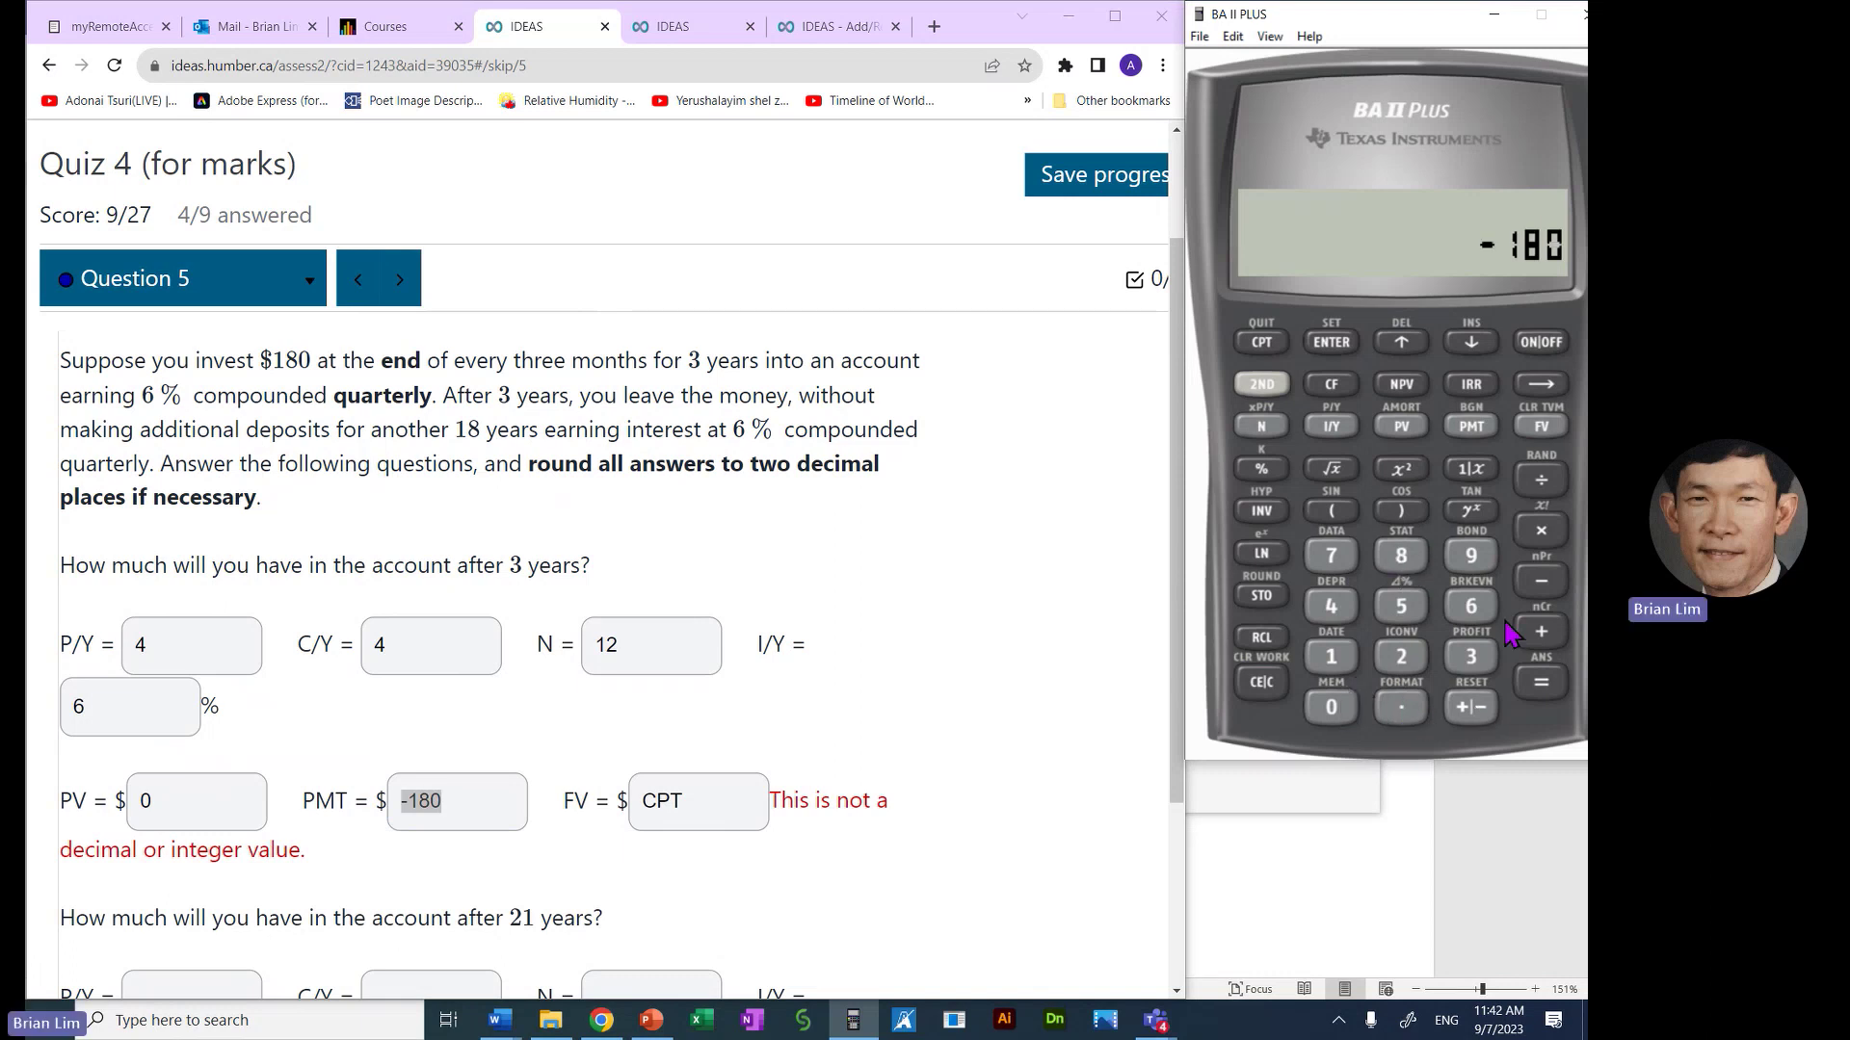
left_click(1479, 430)
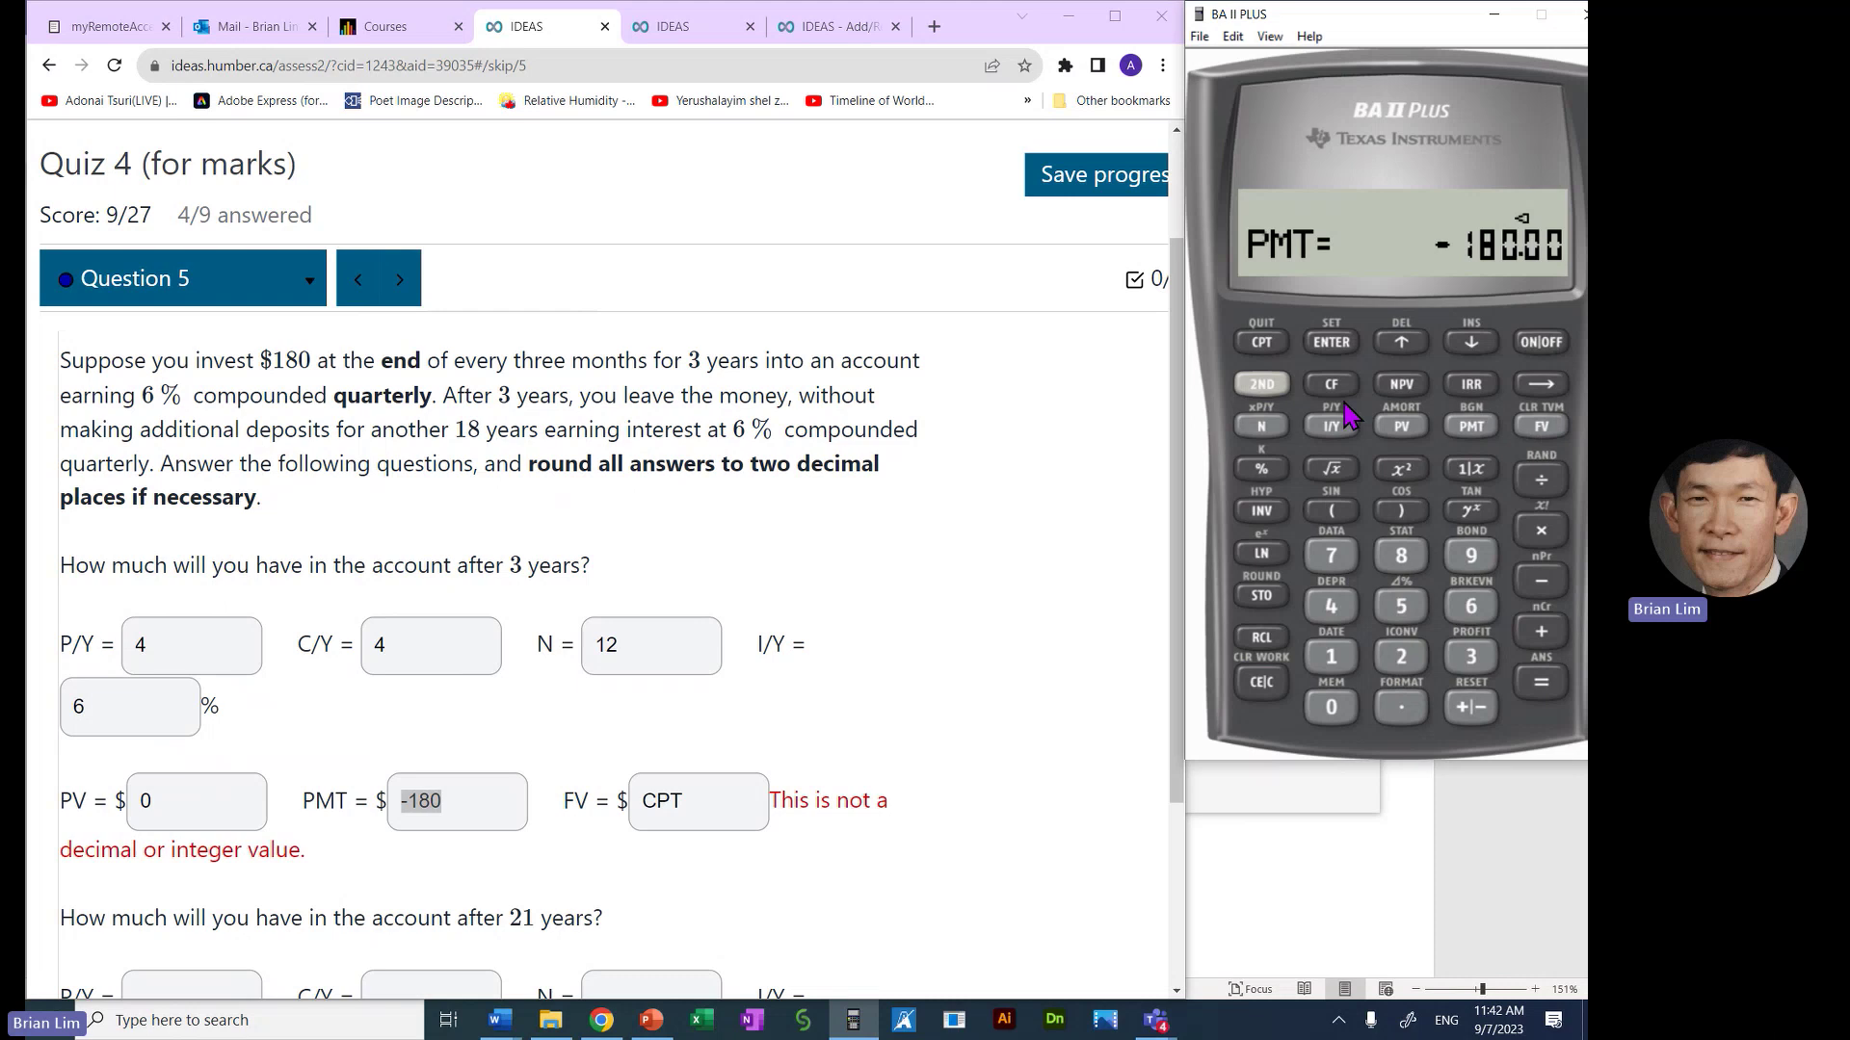
left_click(1261, 345)
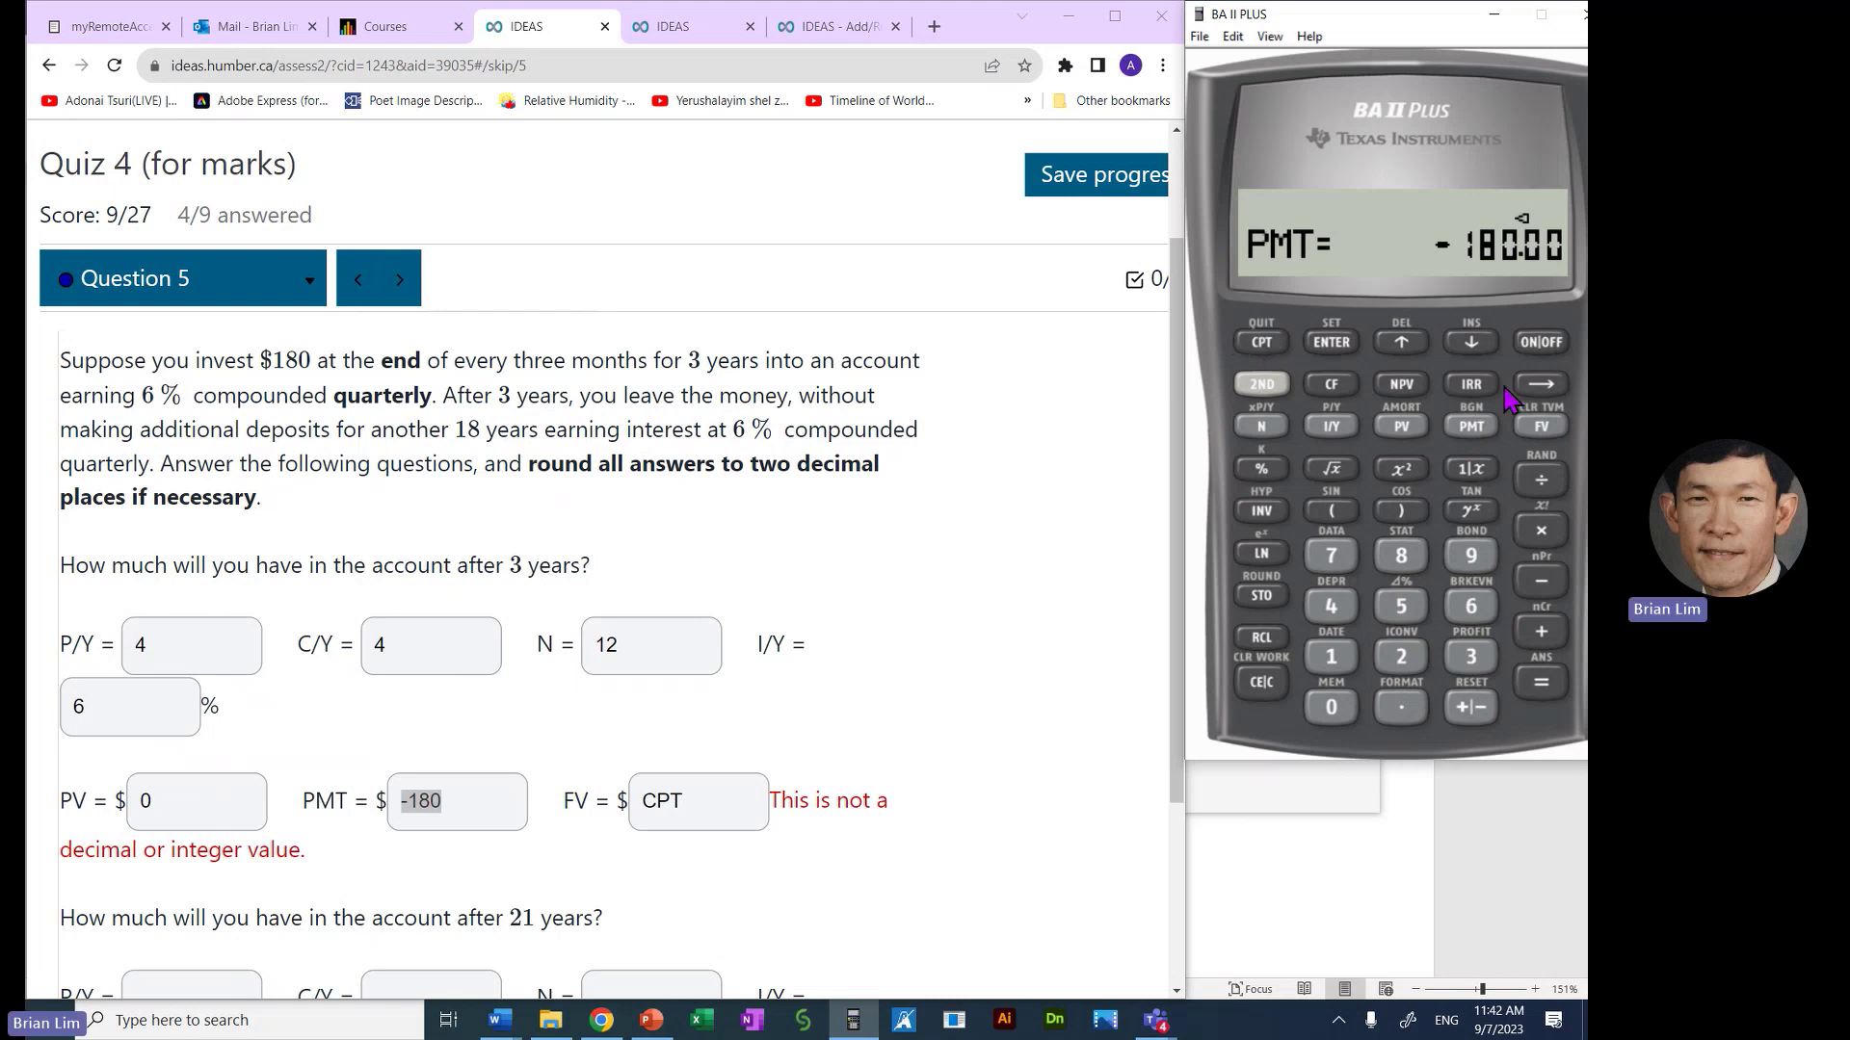
left_click(1542, 429)
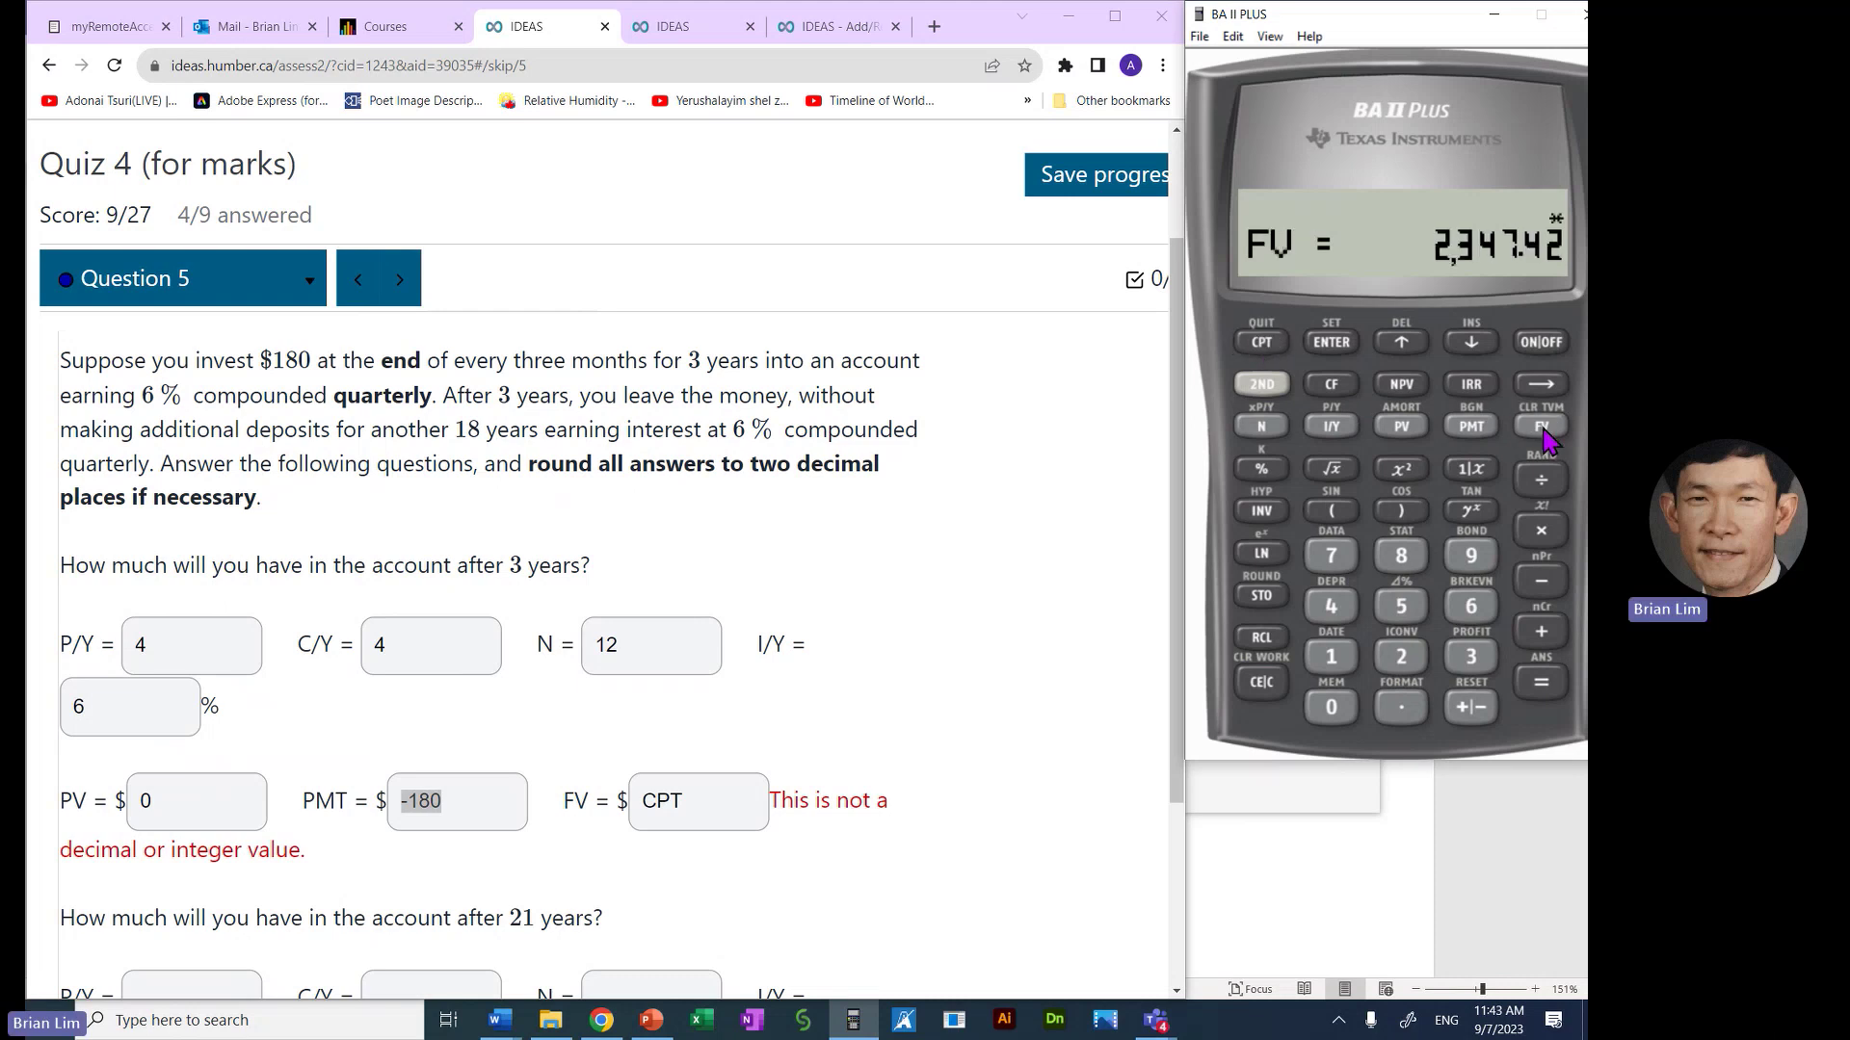
double_click(726, 800)
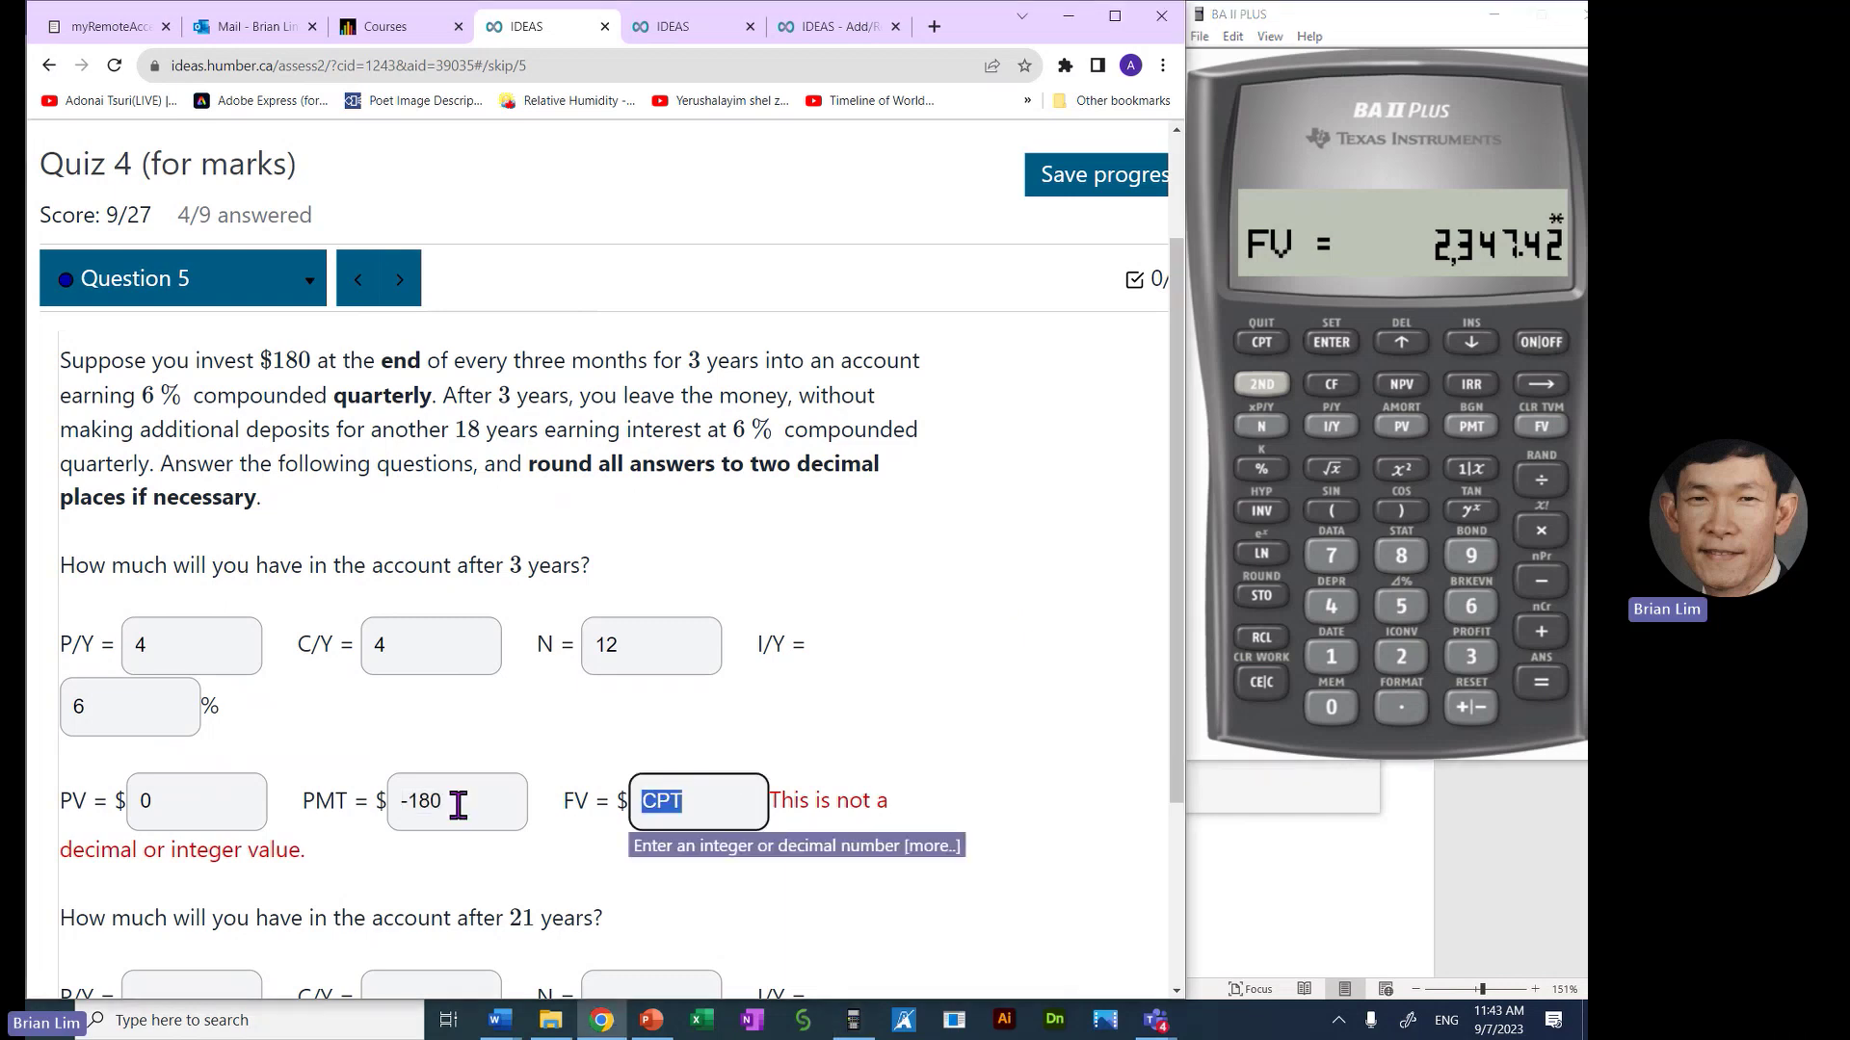
type("2,347.42")
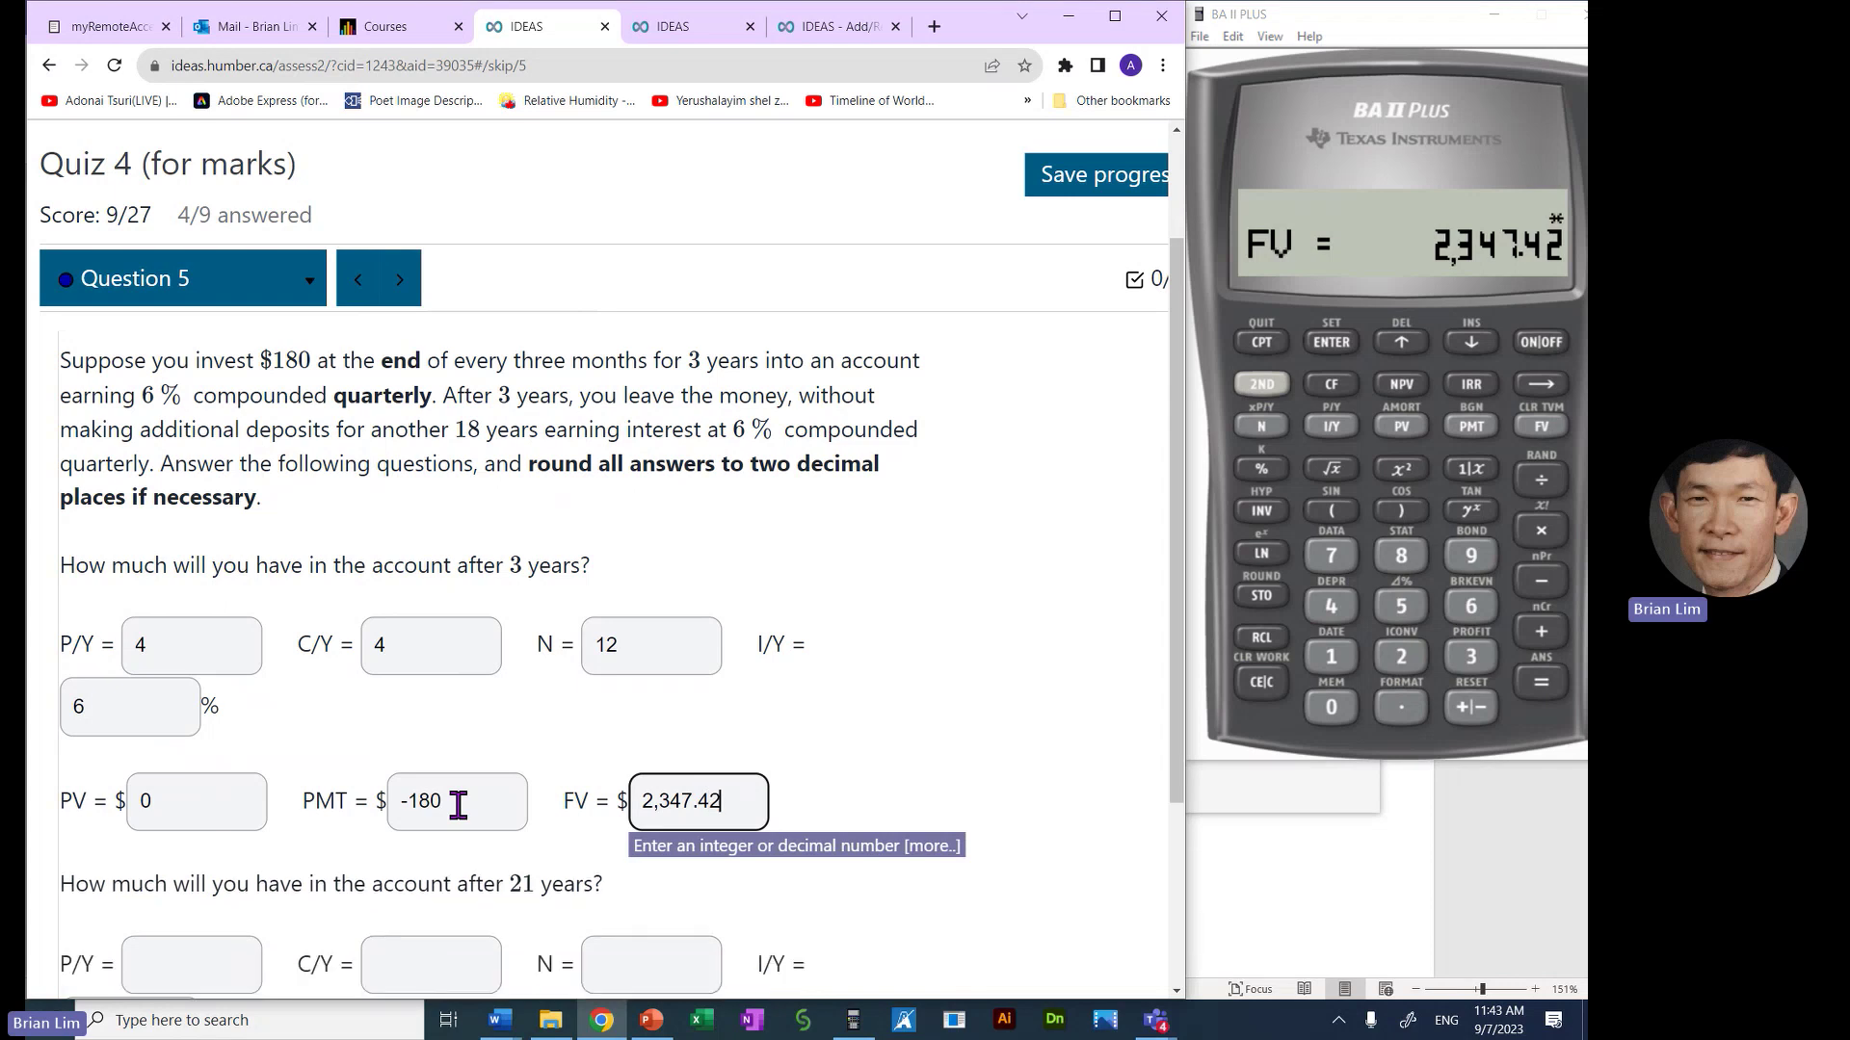
Scroll to the second part and reread its 3-year and 18-year terms
scroll(458, 805, "down", 2)
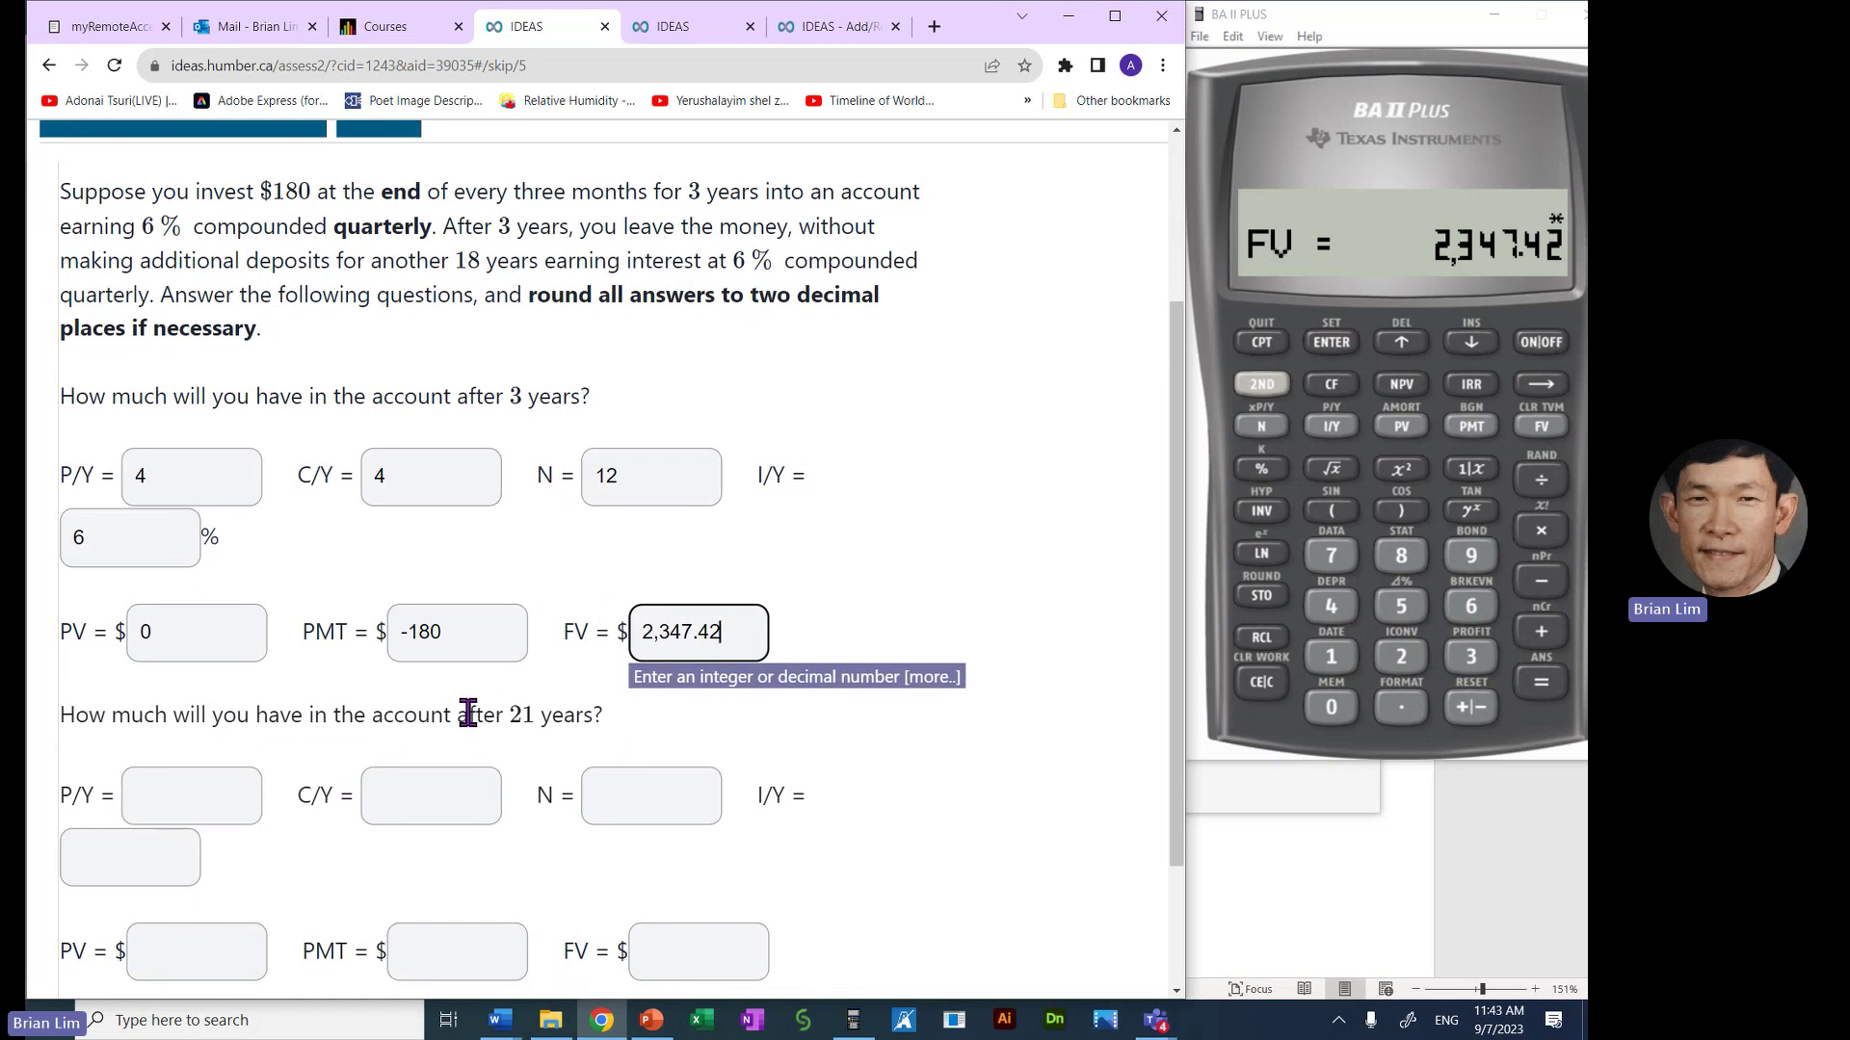
left_click_drag(457, 718, 590, 721)
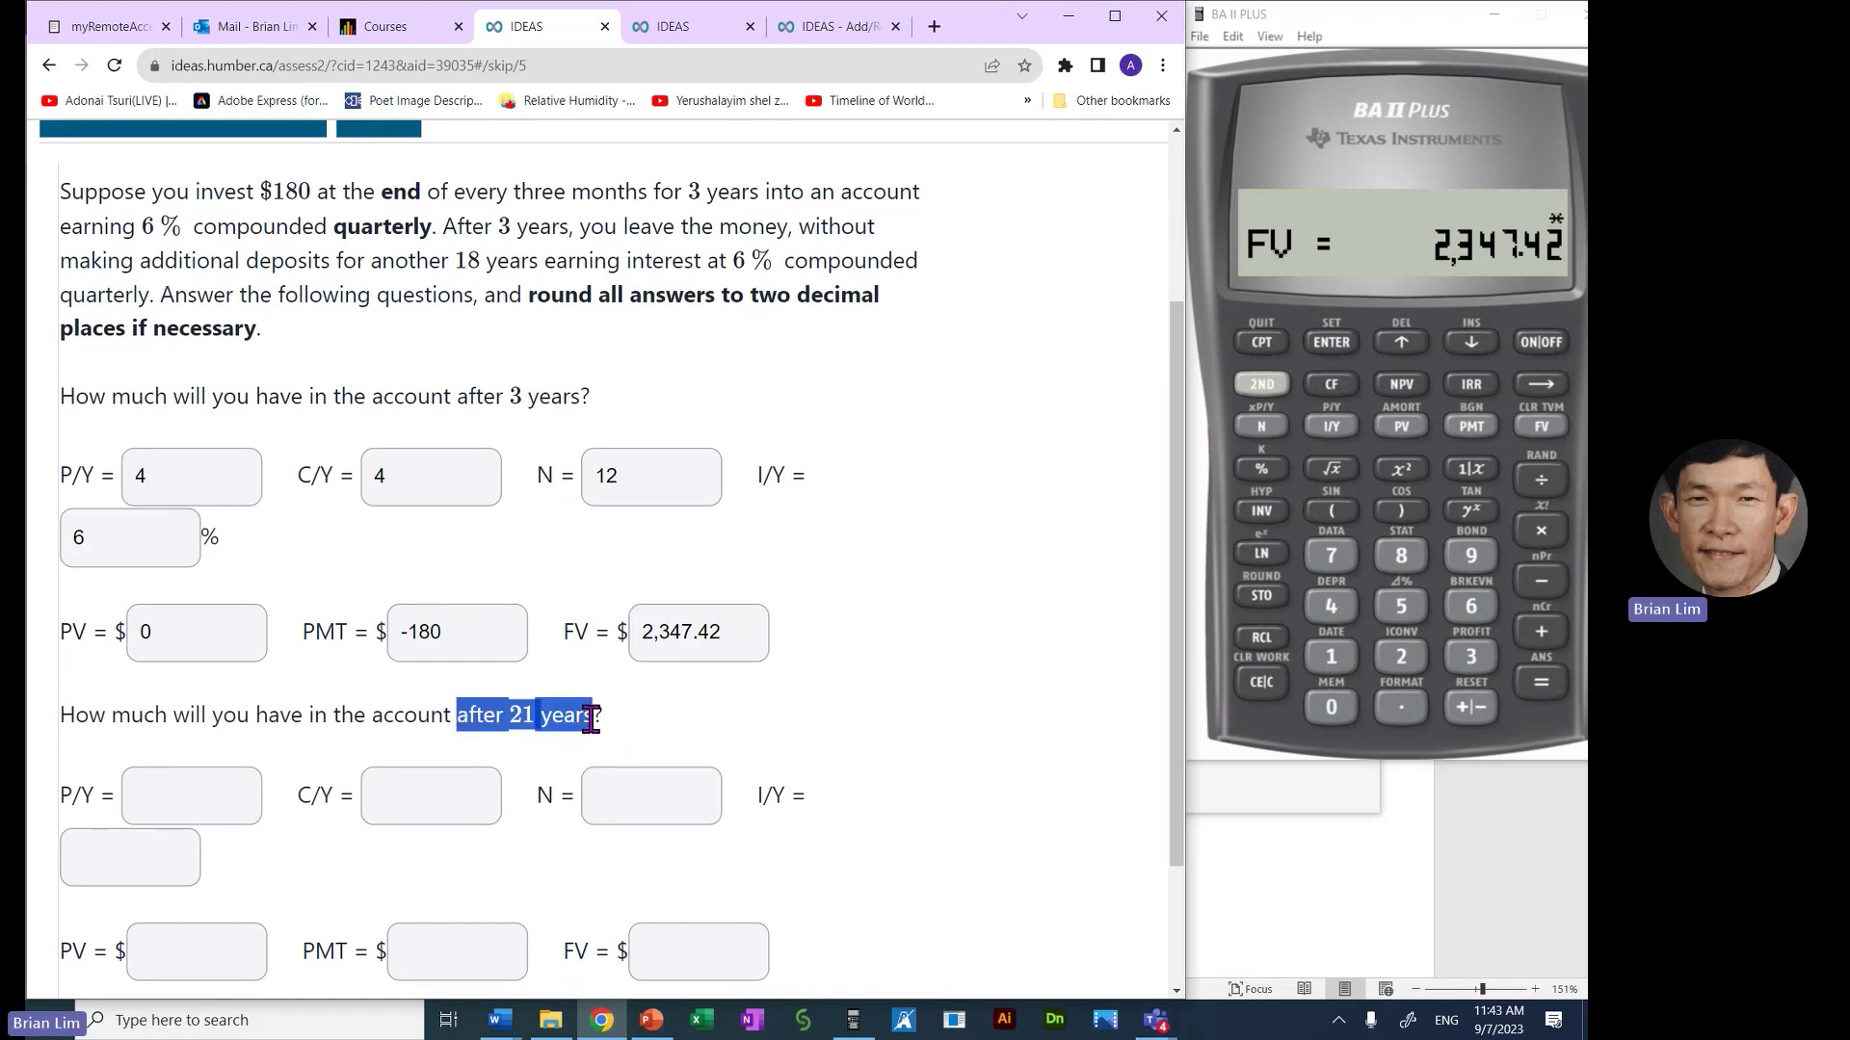
left_click(869, 633)
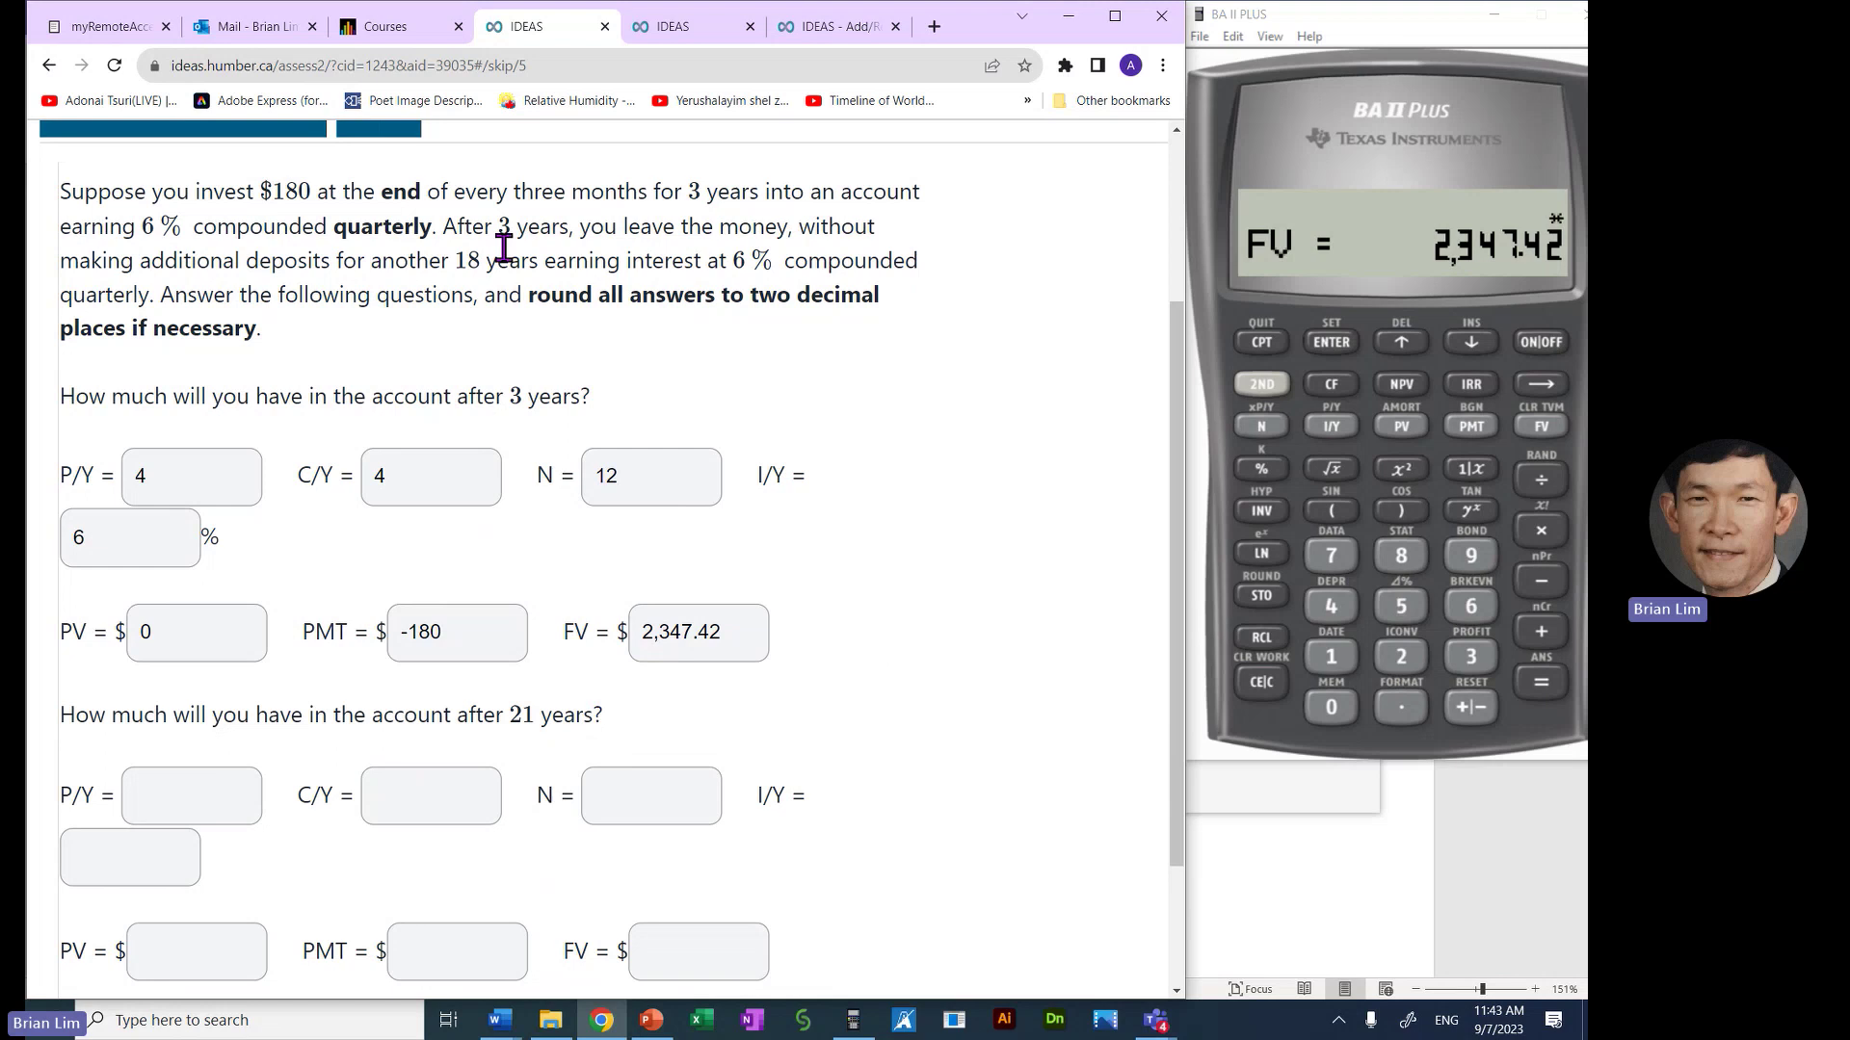
left_click_drag(490, 217, 570, 234)
left_click(459, 260)
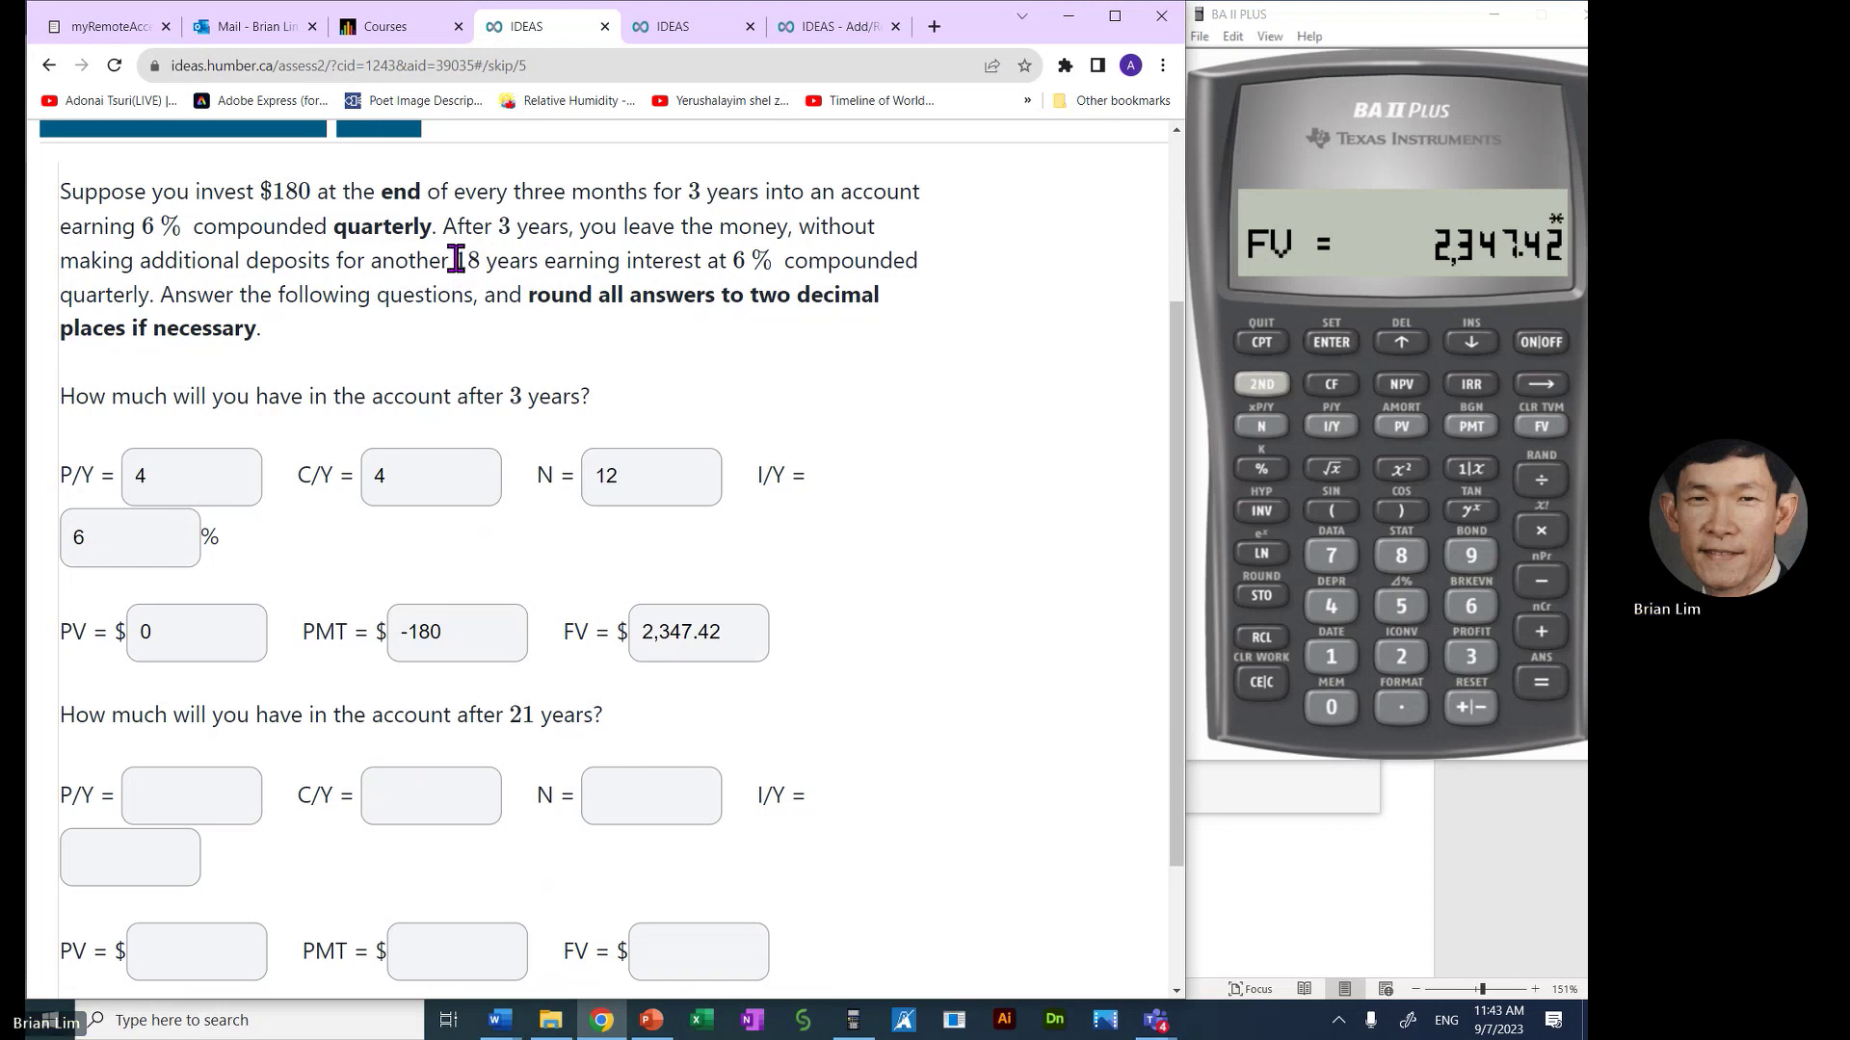
left_click_drag(459, 262, 534, 268)
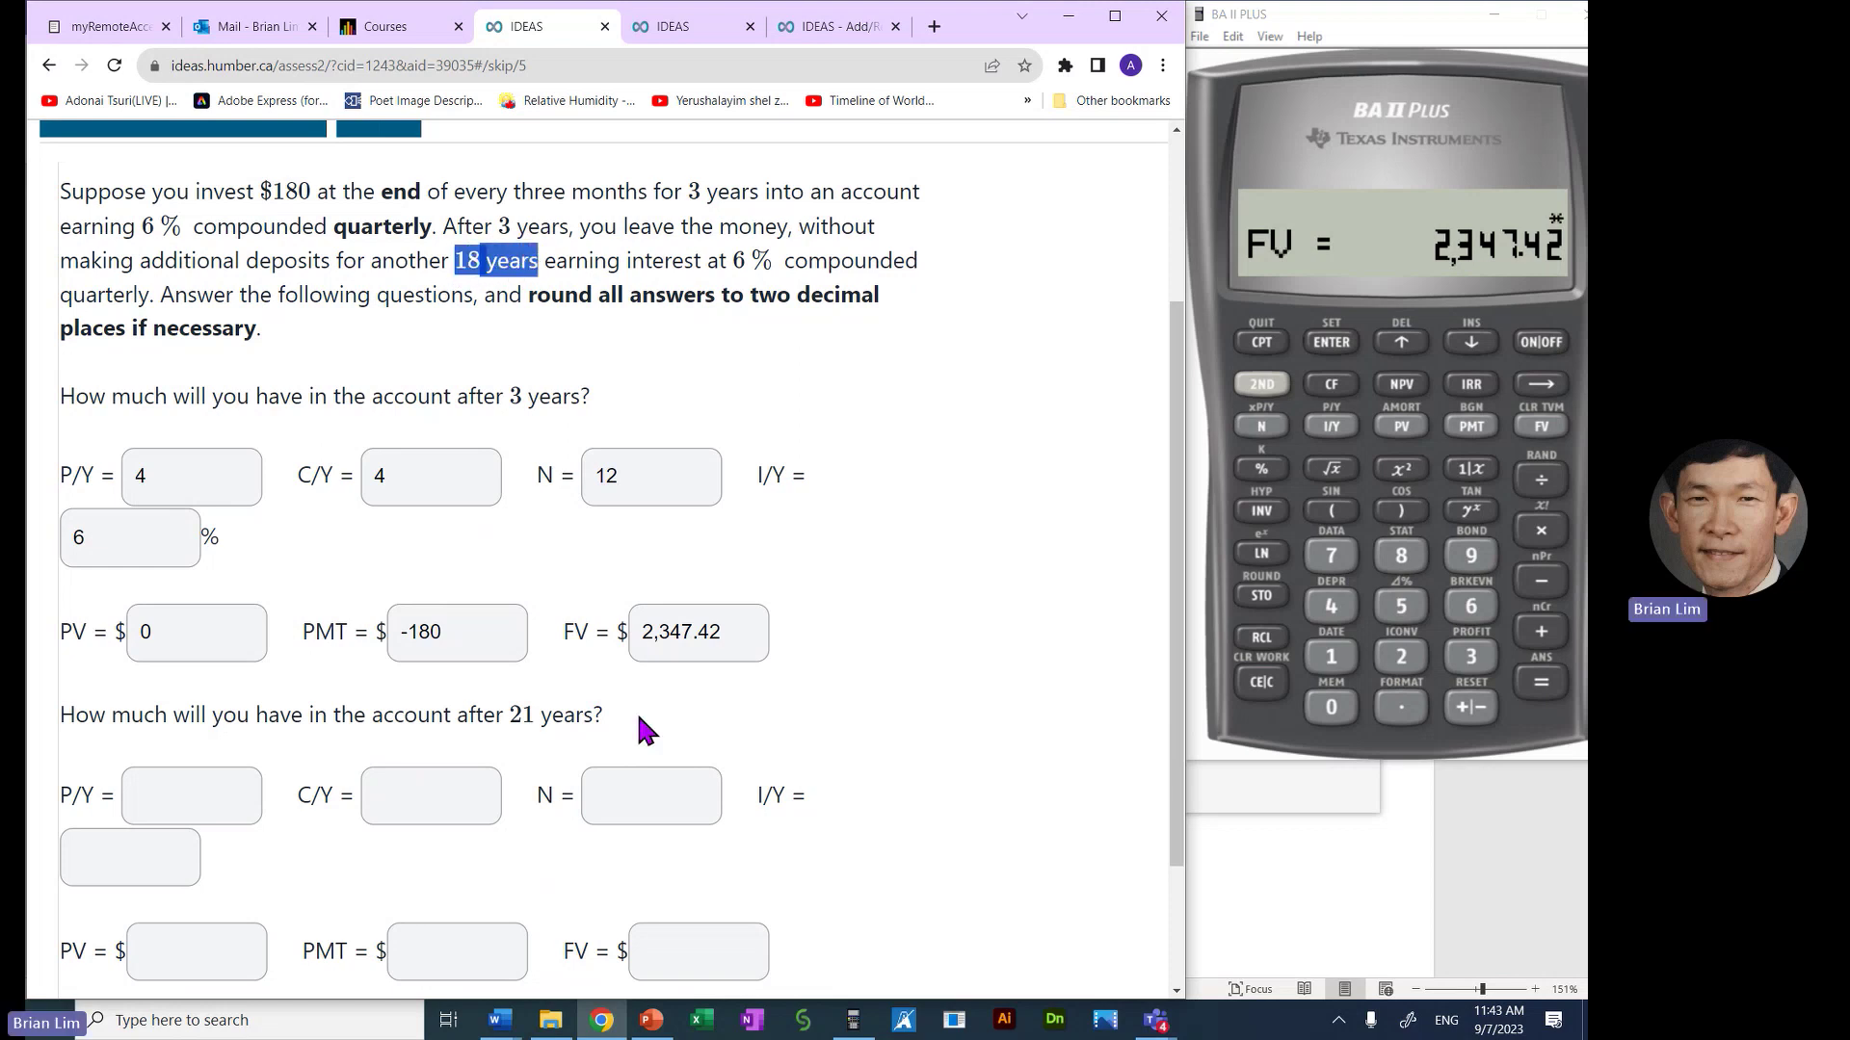
Enter '18 x' as the second N answer and 0 as the second payment
left_click(655, 792)
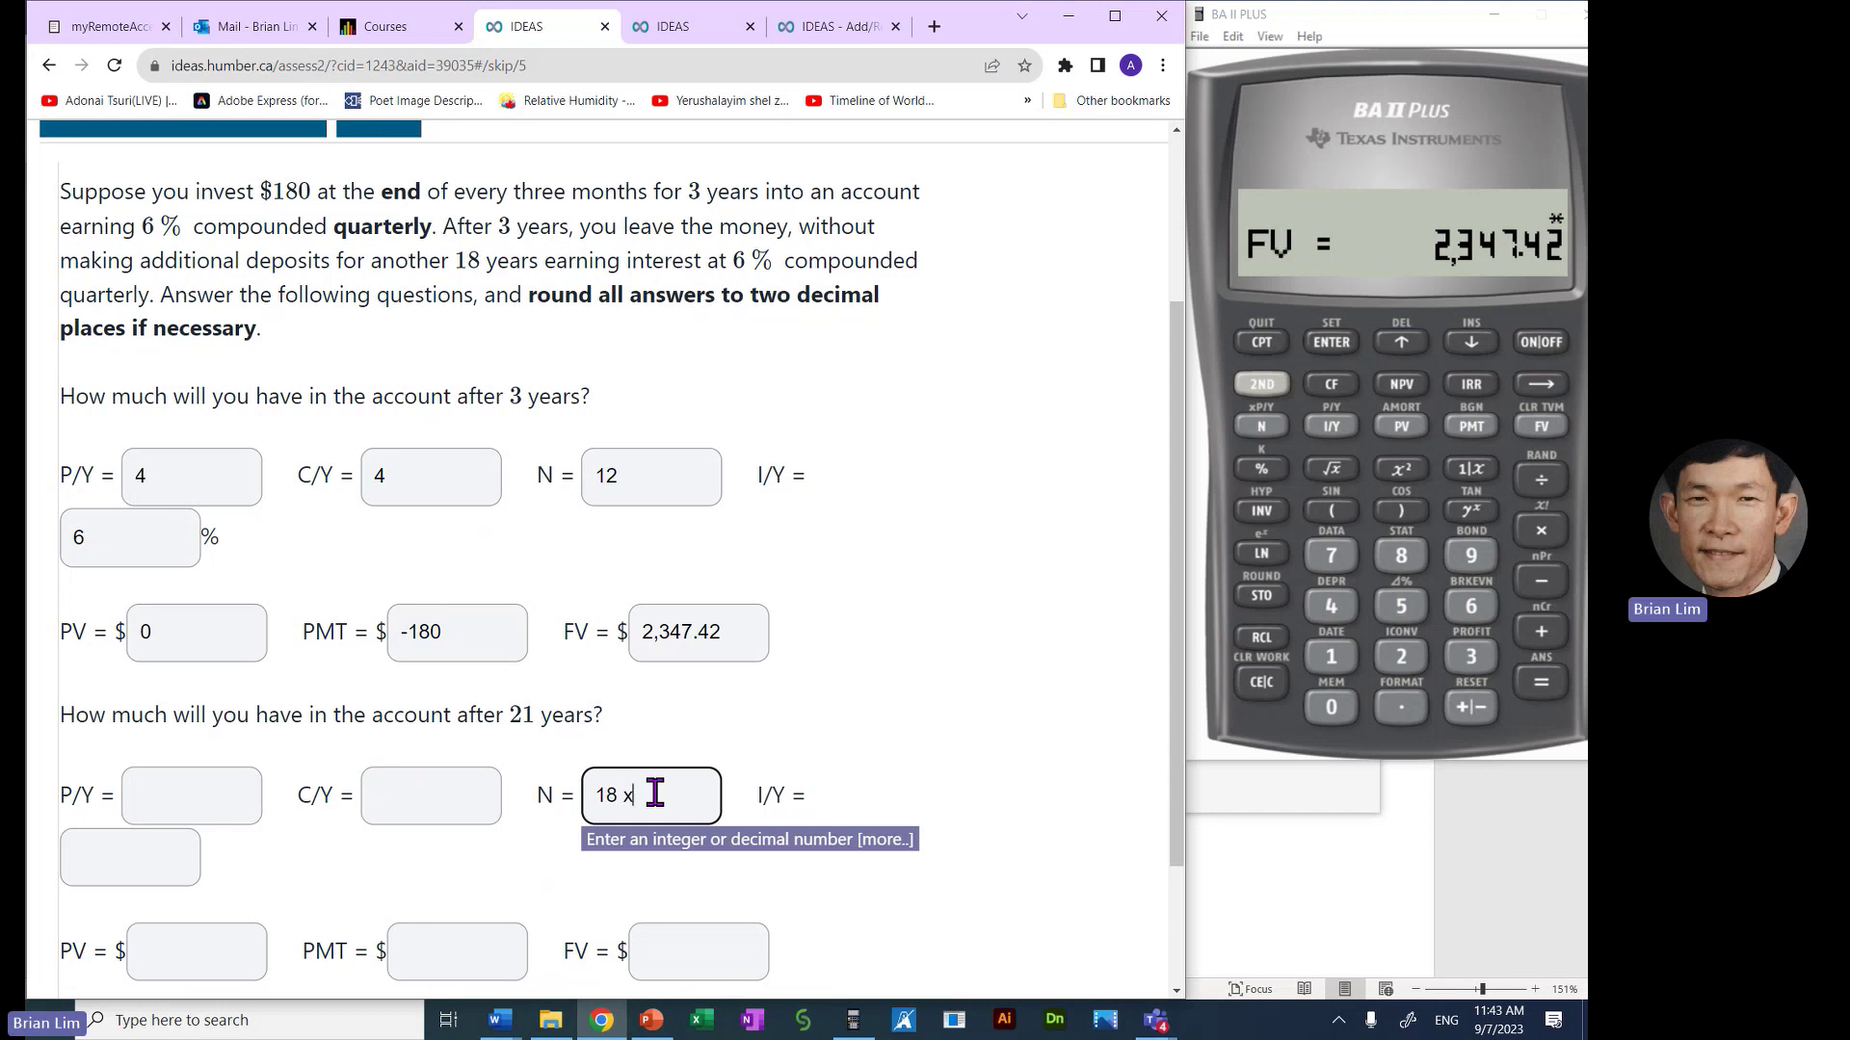
type("18 x")
left_click(343, 797)
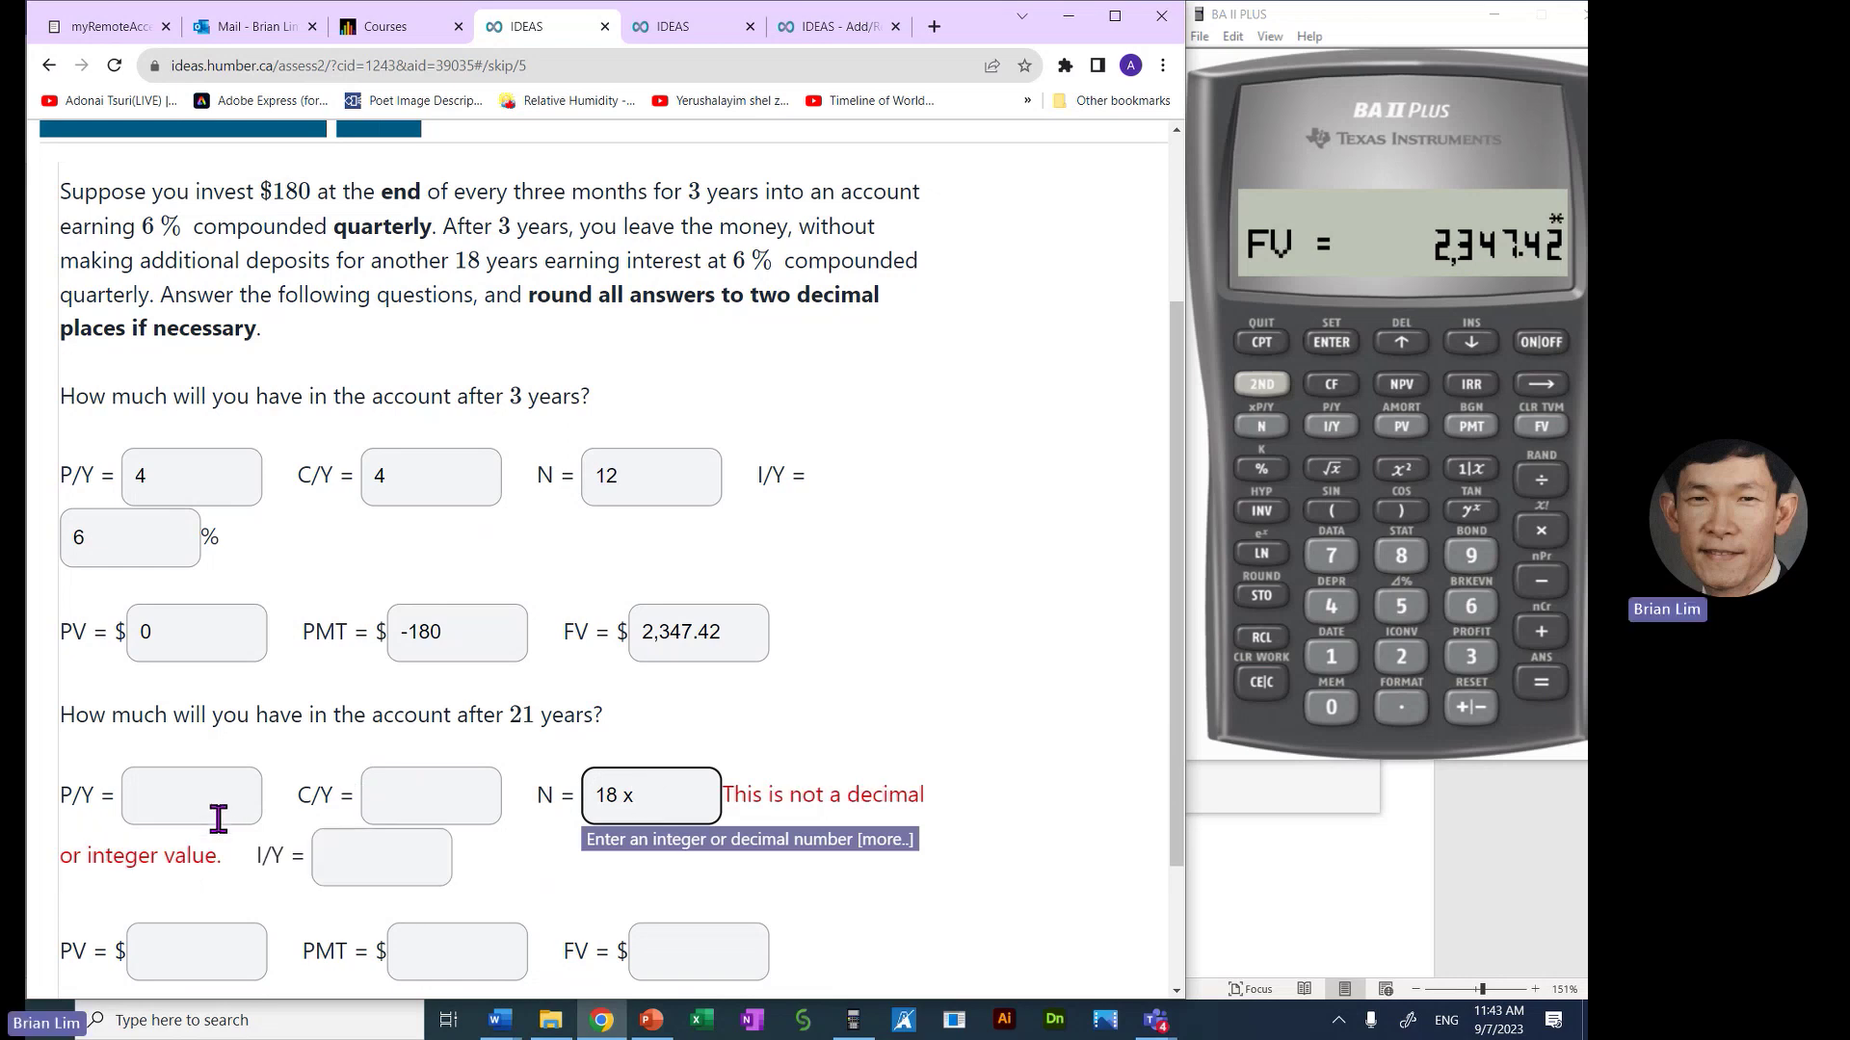
left_click(231, 794)
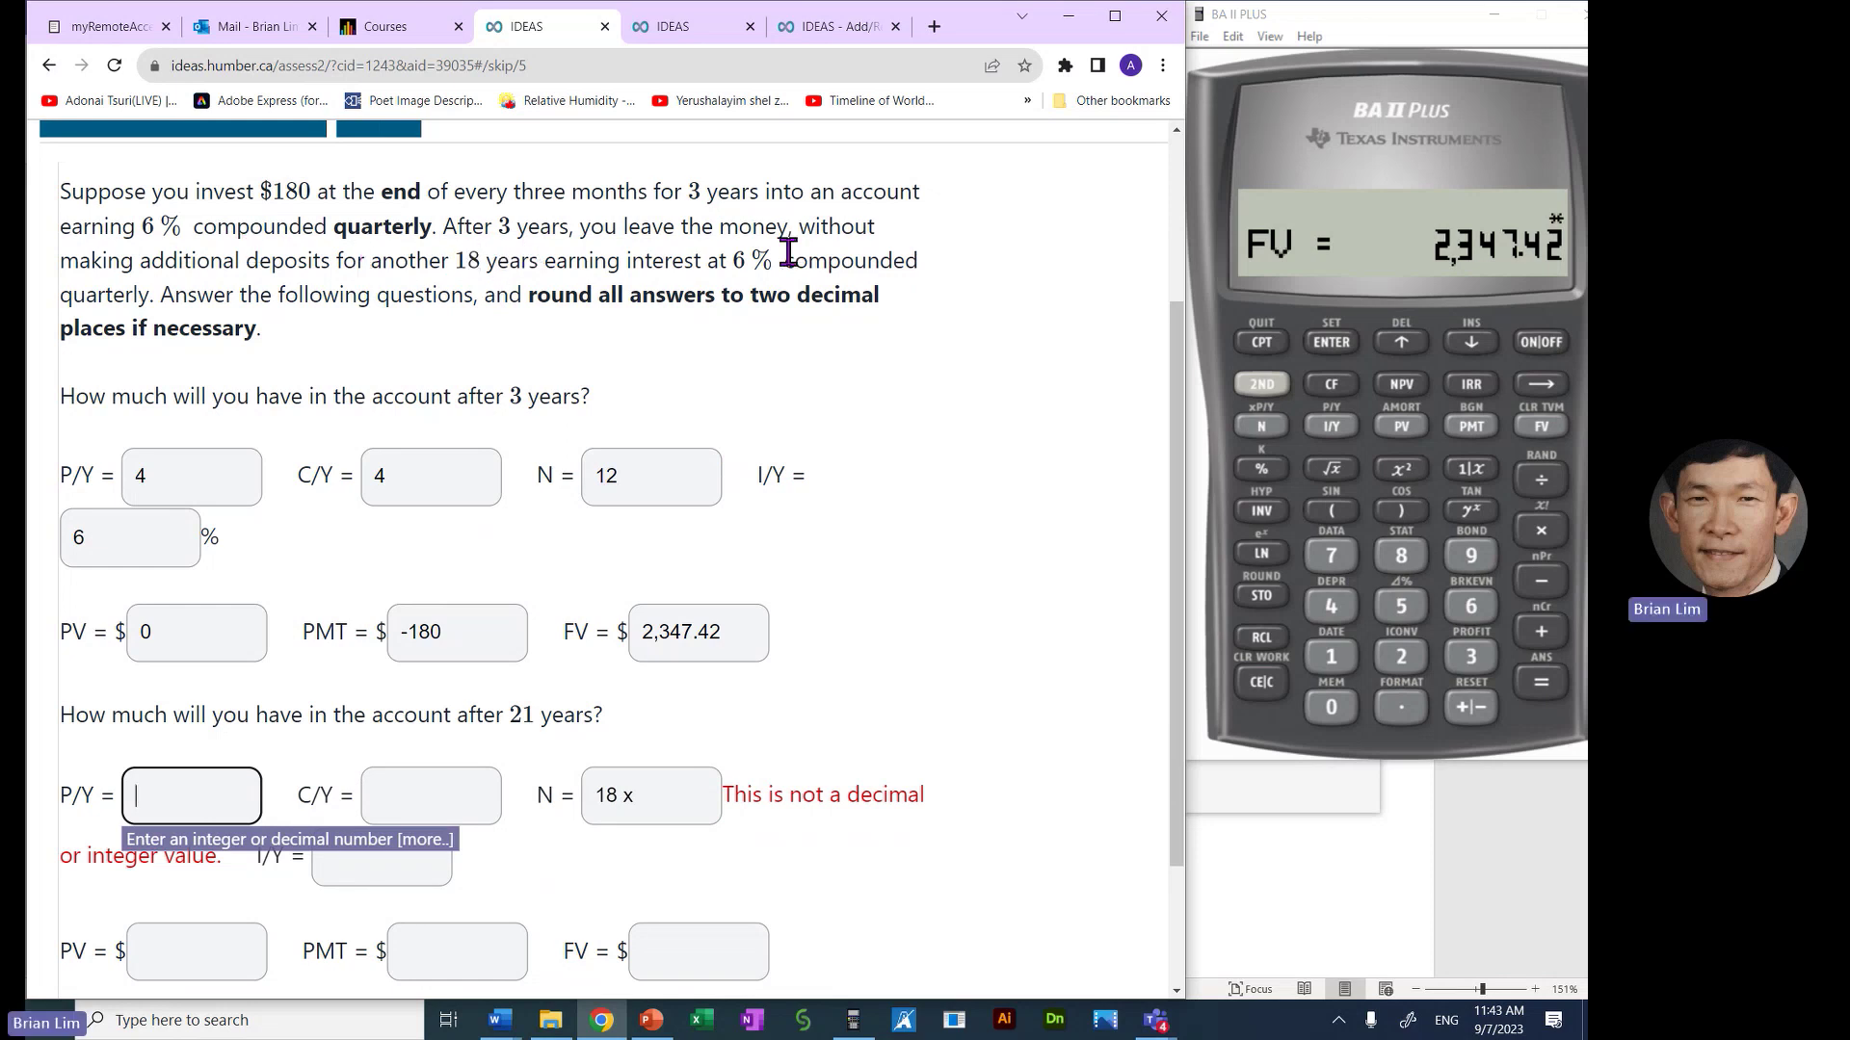
left_click_drag(450, 225, 330, 261)
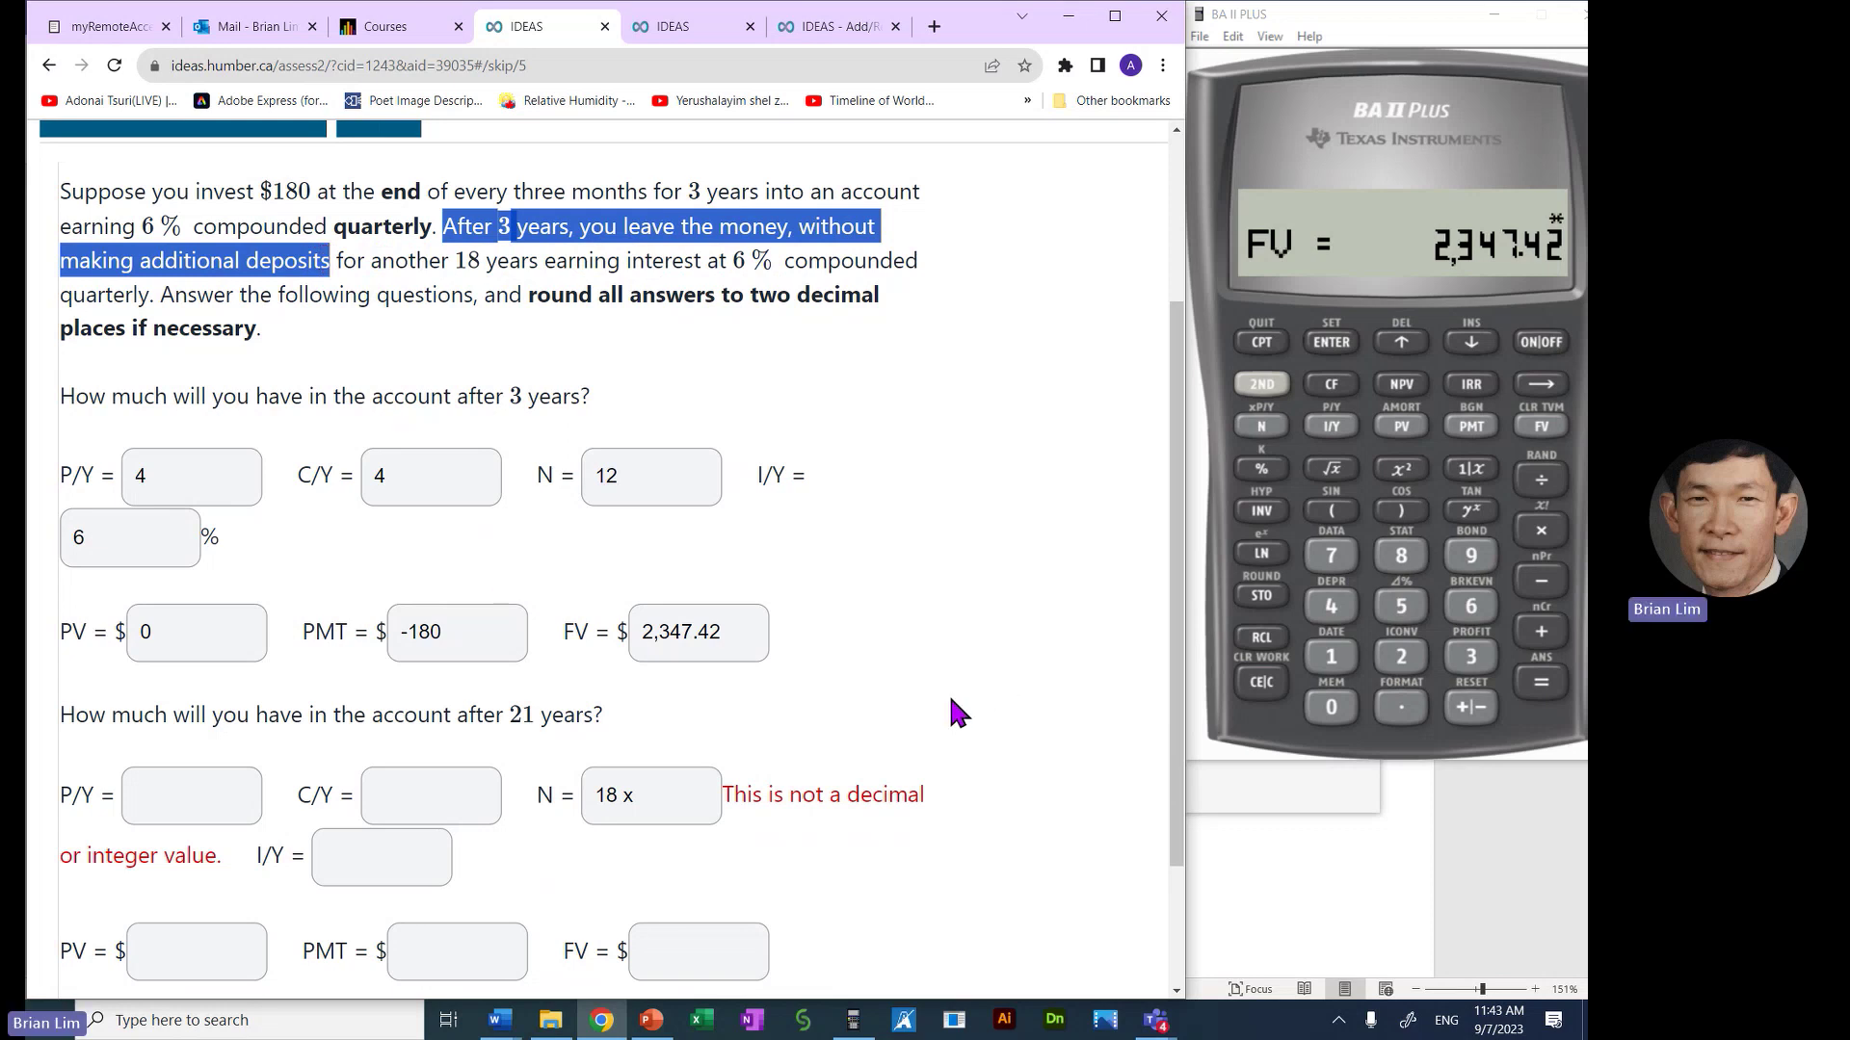
scroll(954, 711, "down", 1)
left_click(453, 852)
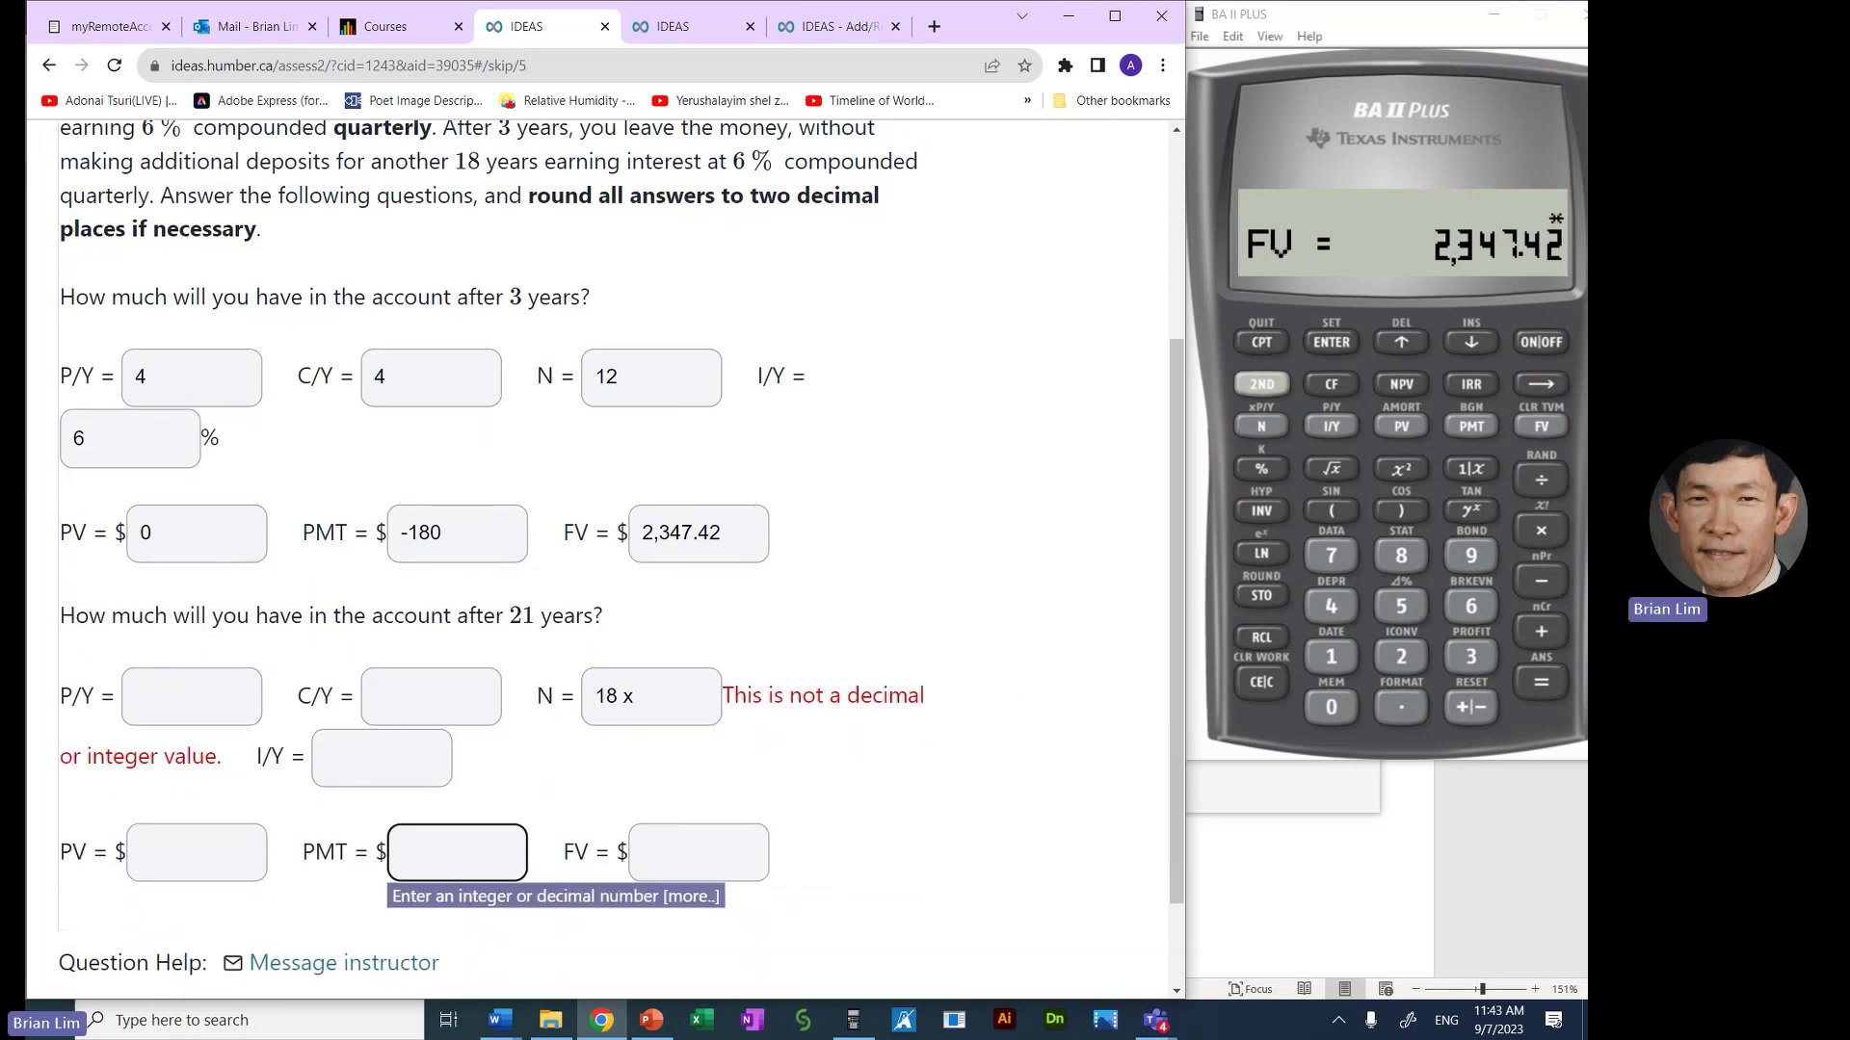
scroll(606, 559, "up", 1)
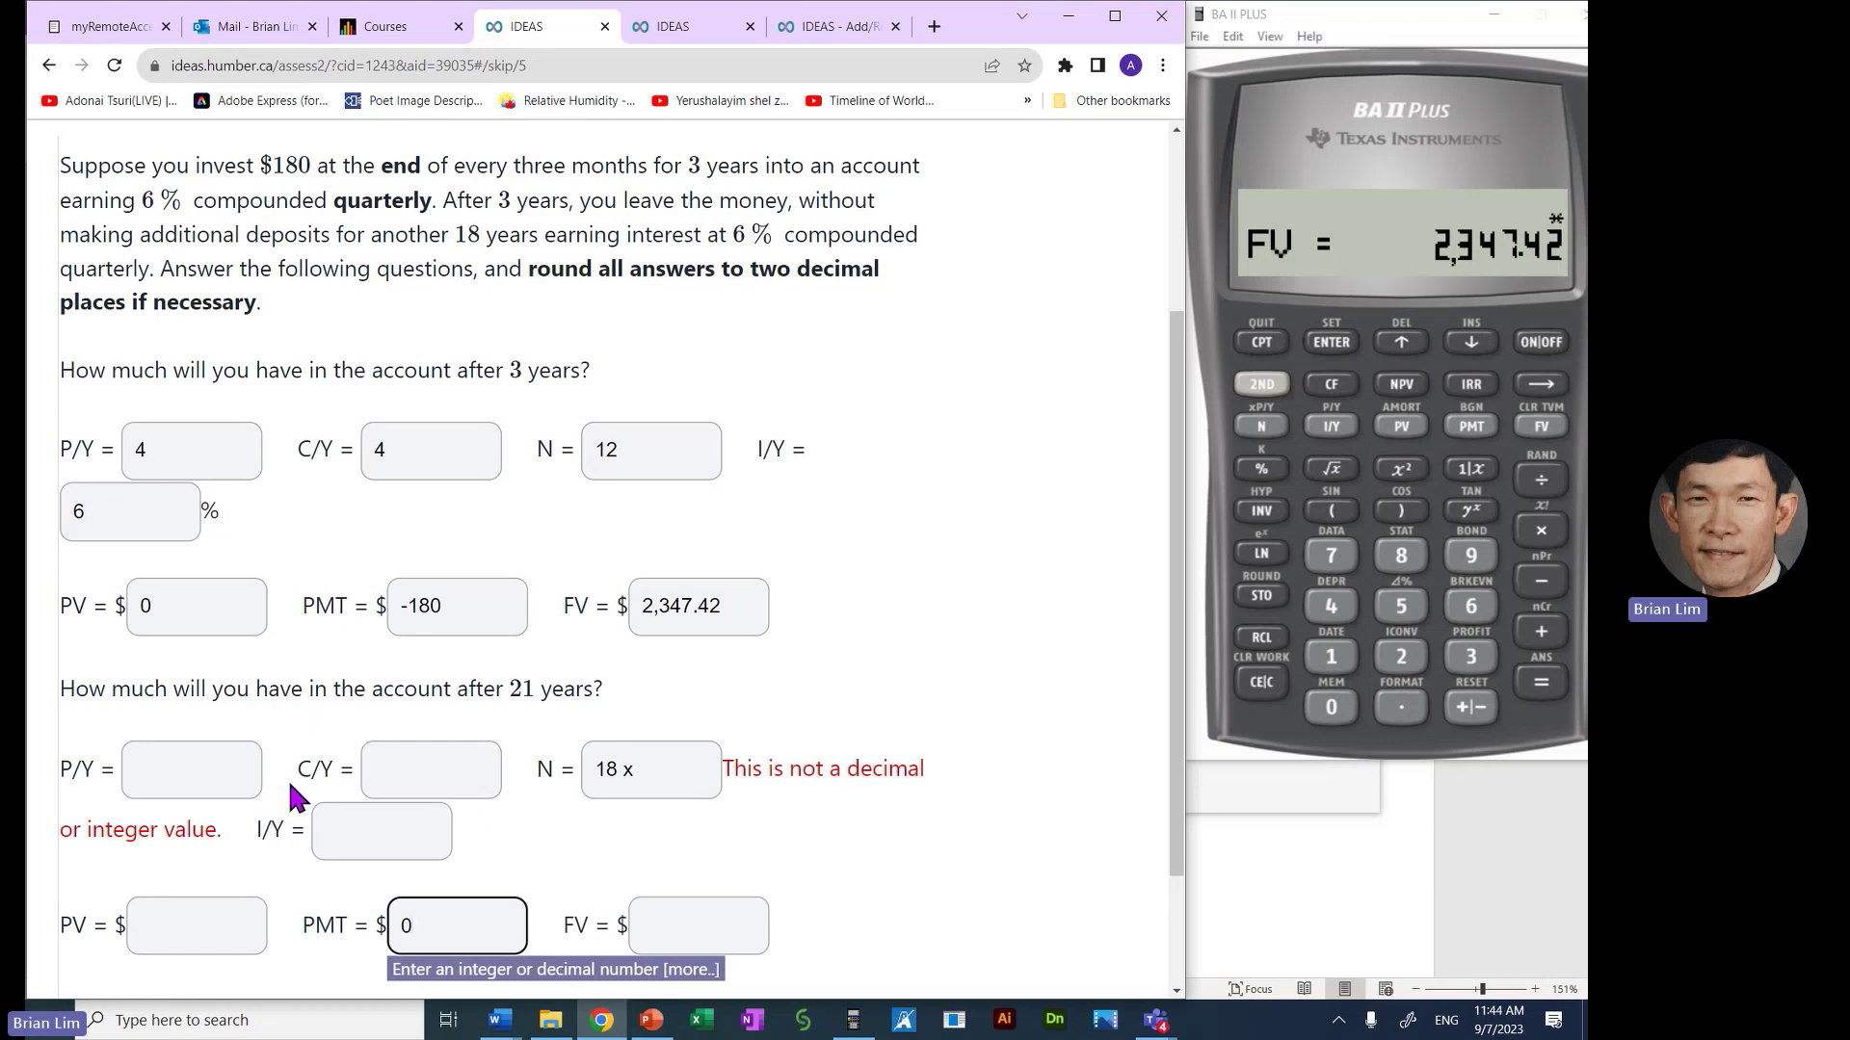
Fill the 21-year P/Y and C/Y with 4 and extend N to '18 x 4 = 72'
left_click(427, 779)
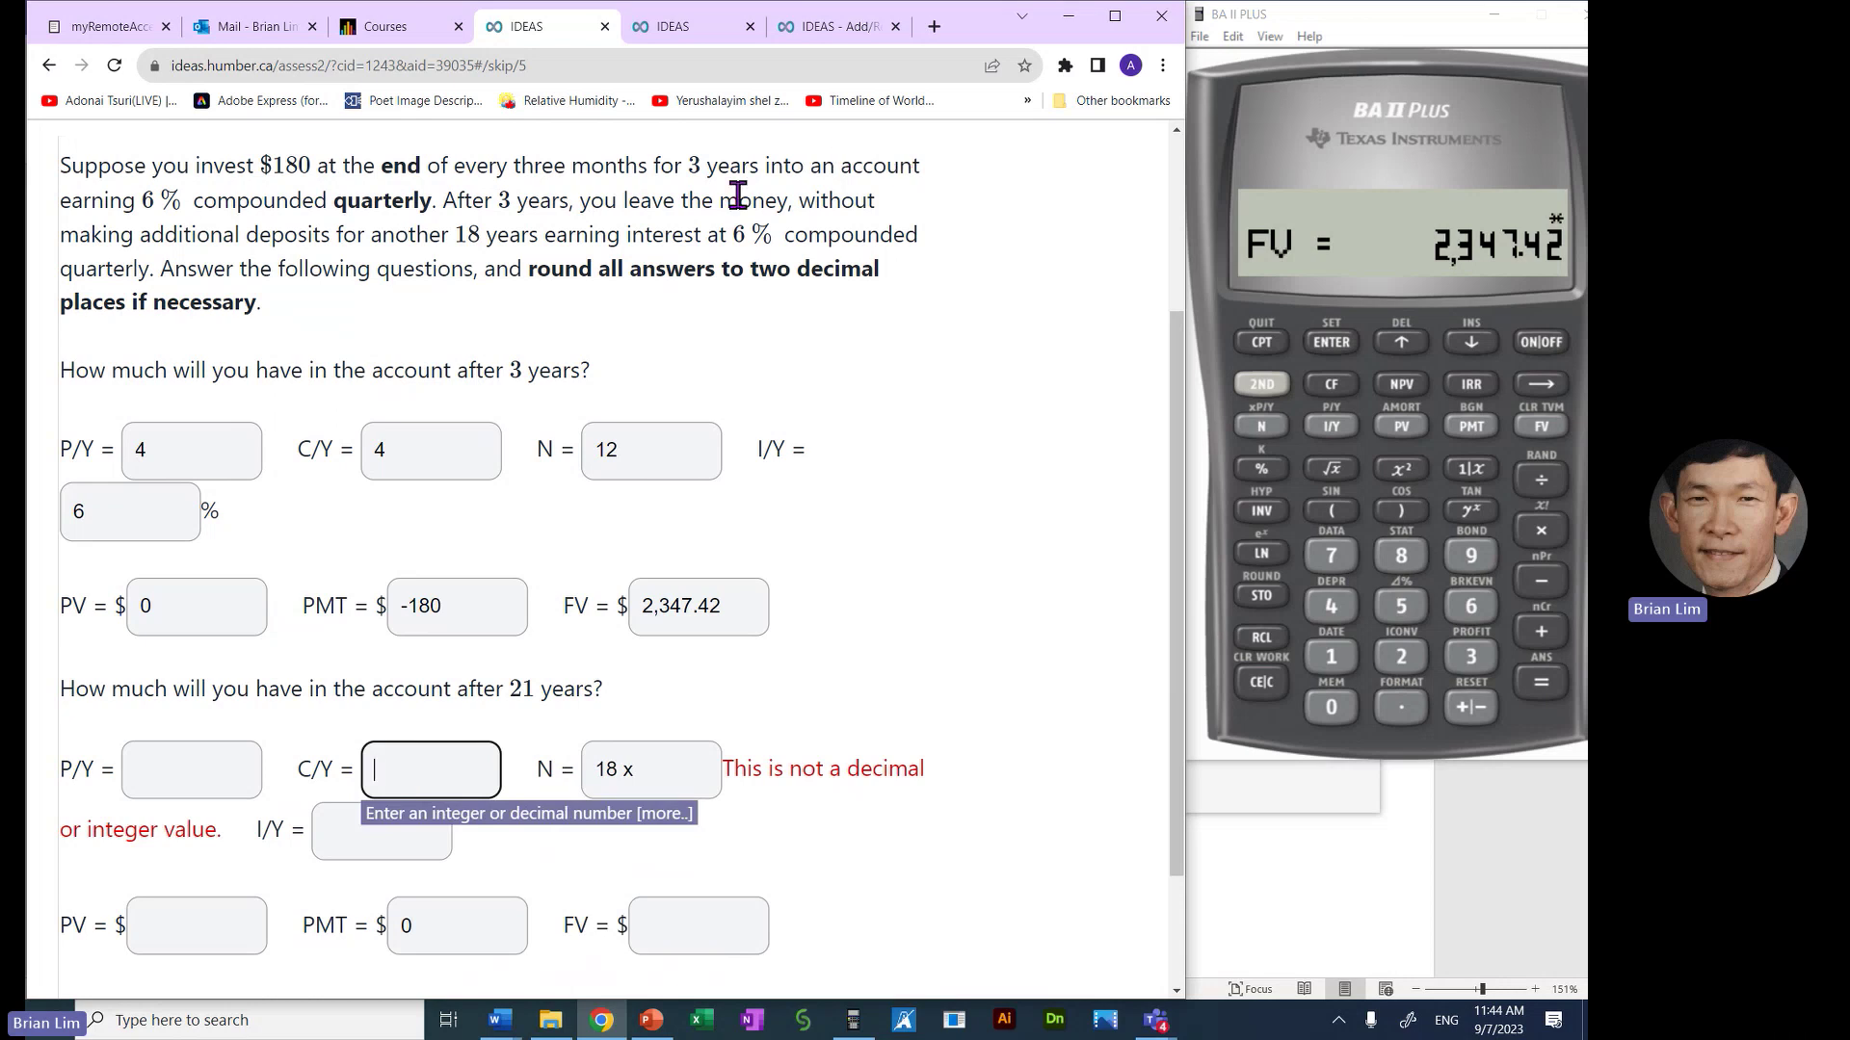
left_click_drag(735, 234, 157, 272)
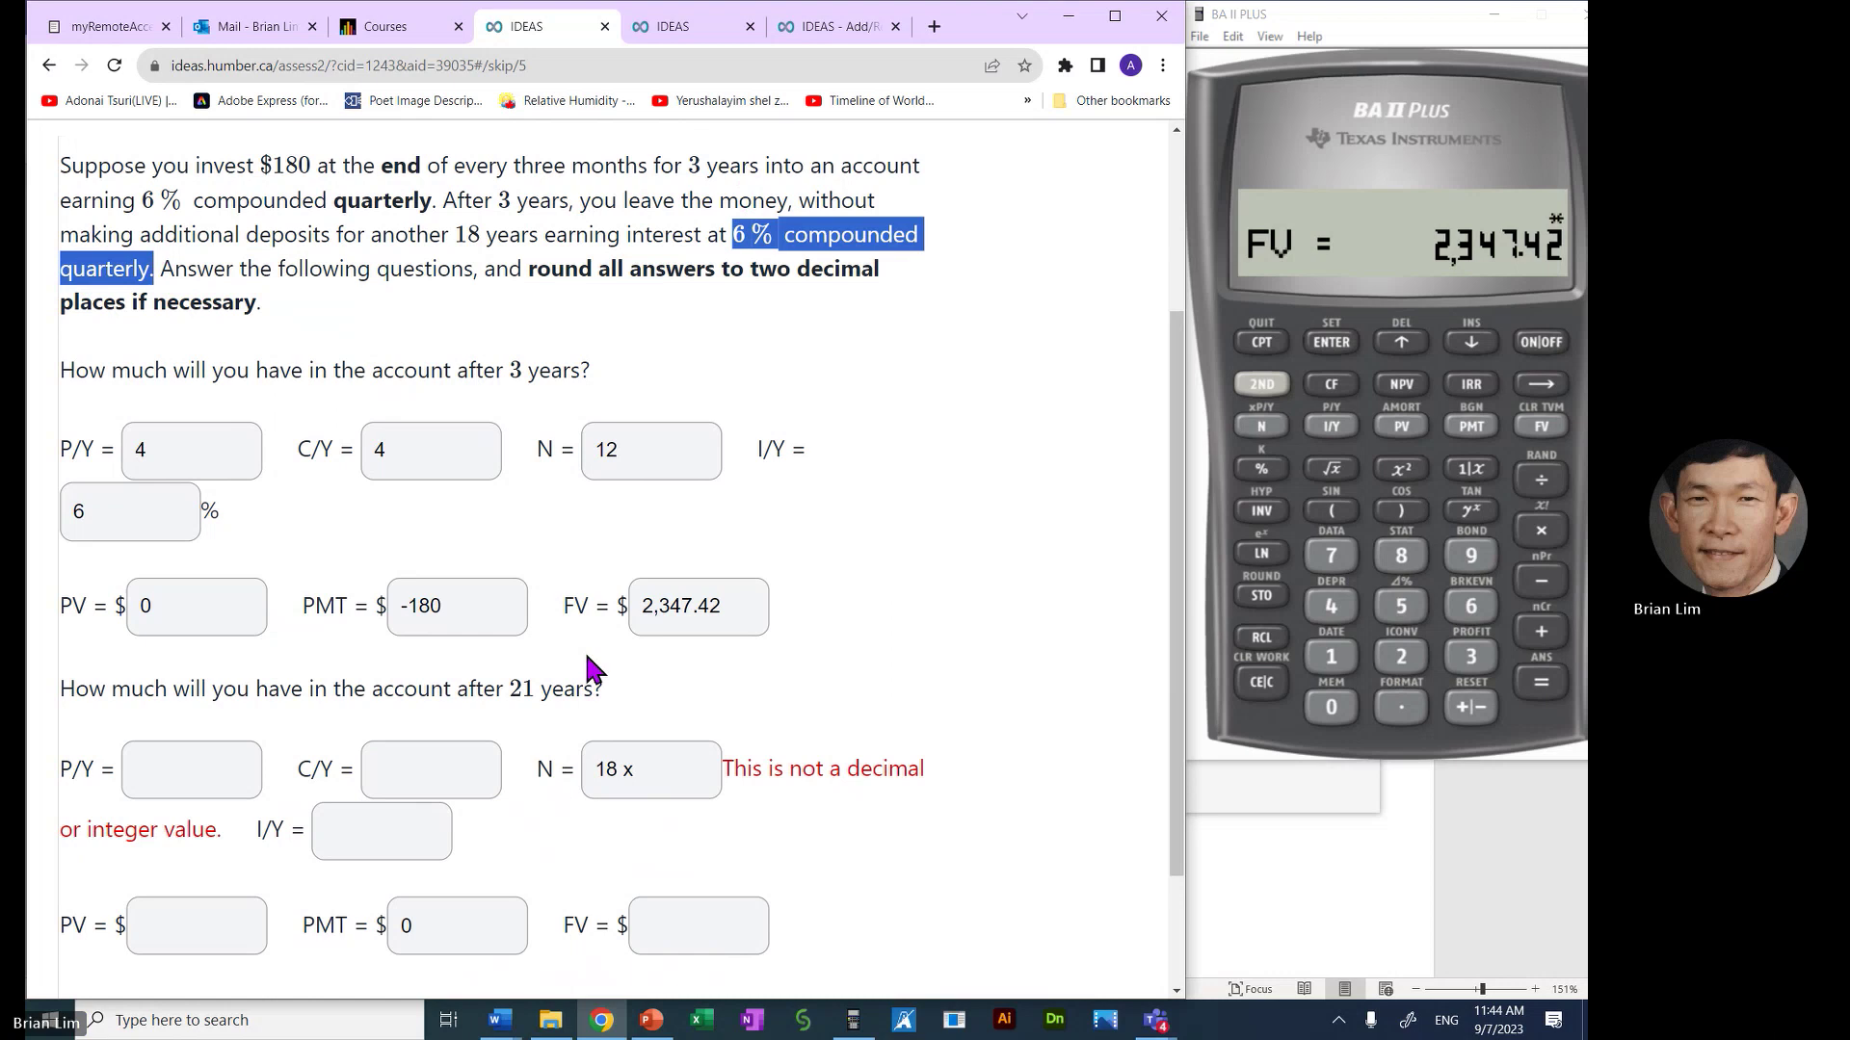
left_click(435, 773)
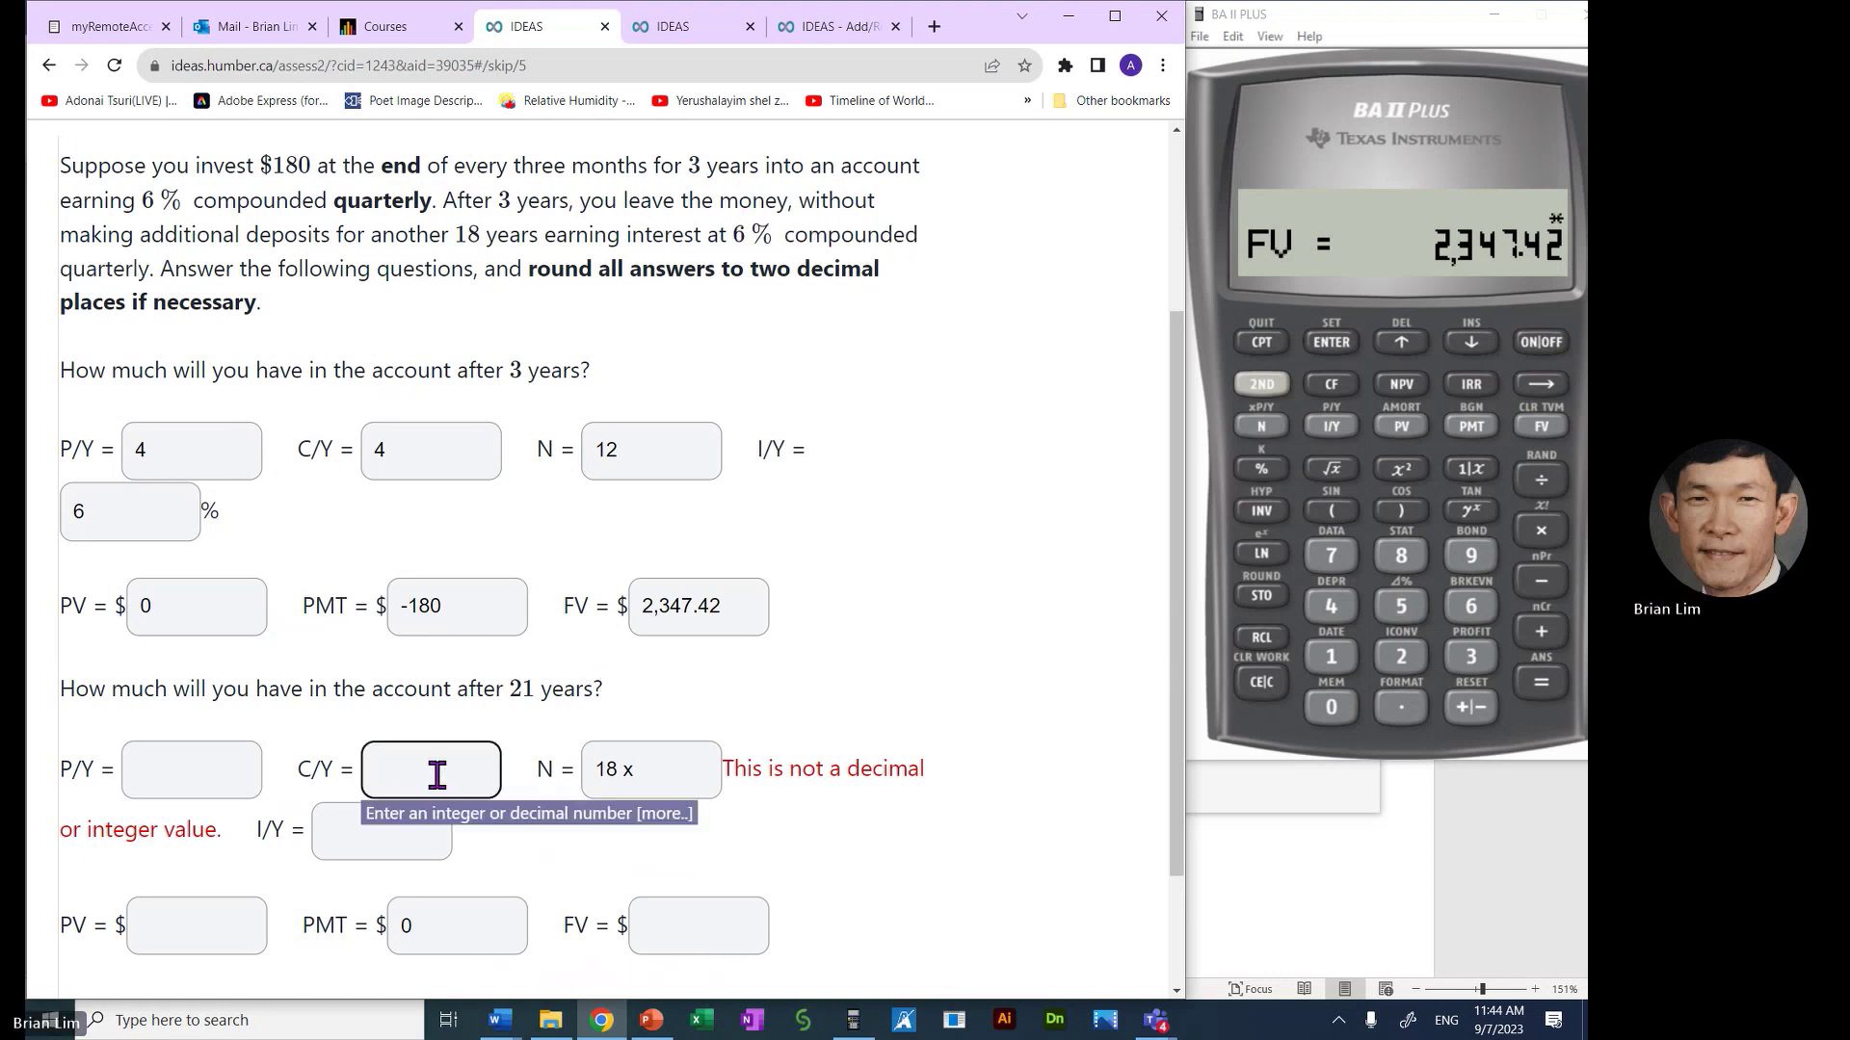
key("shift+Tab")
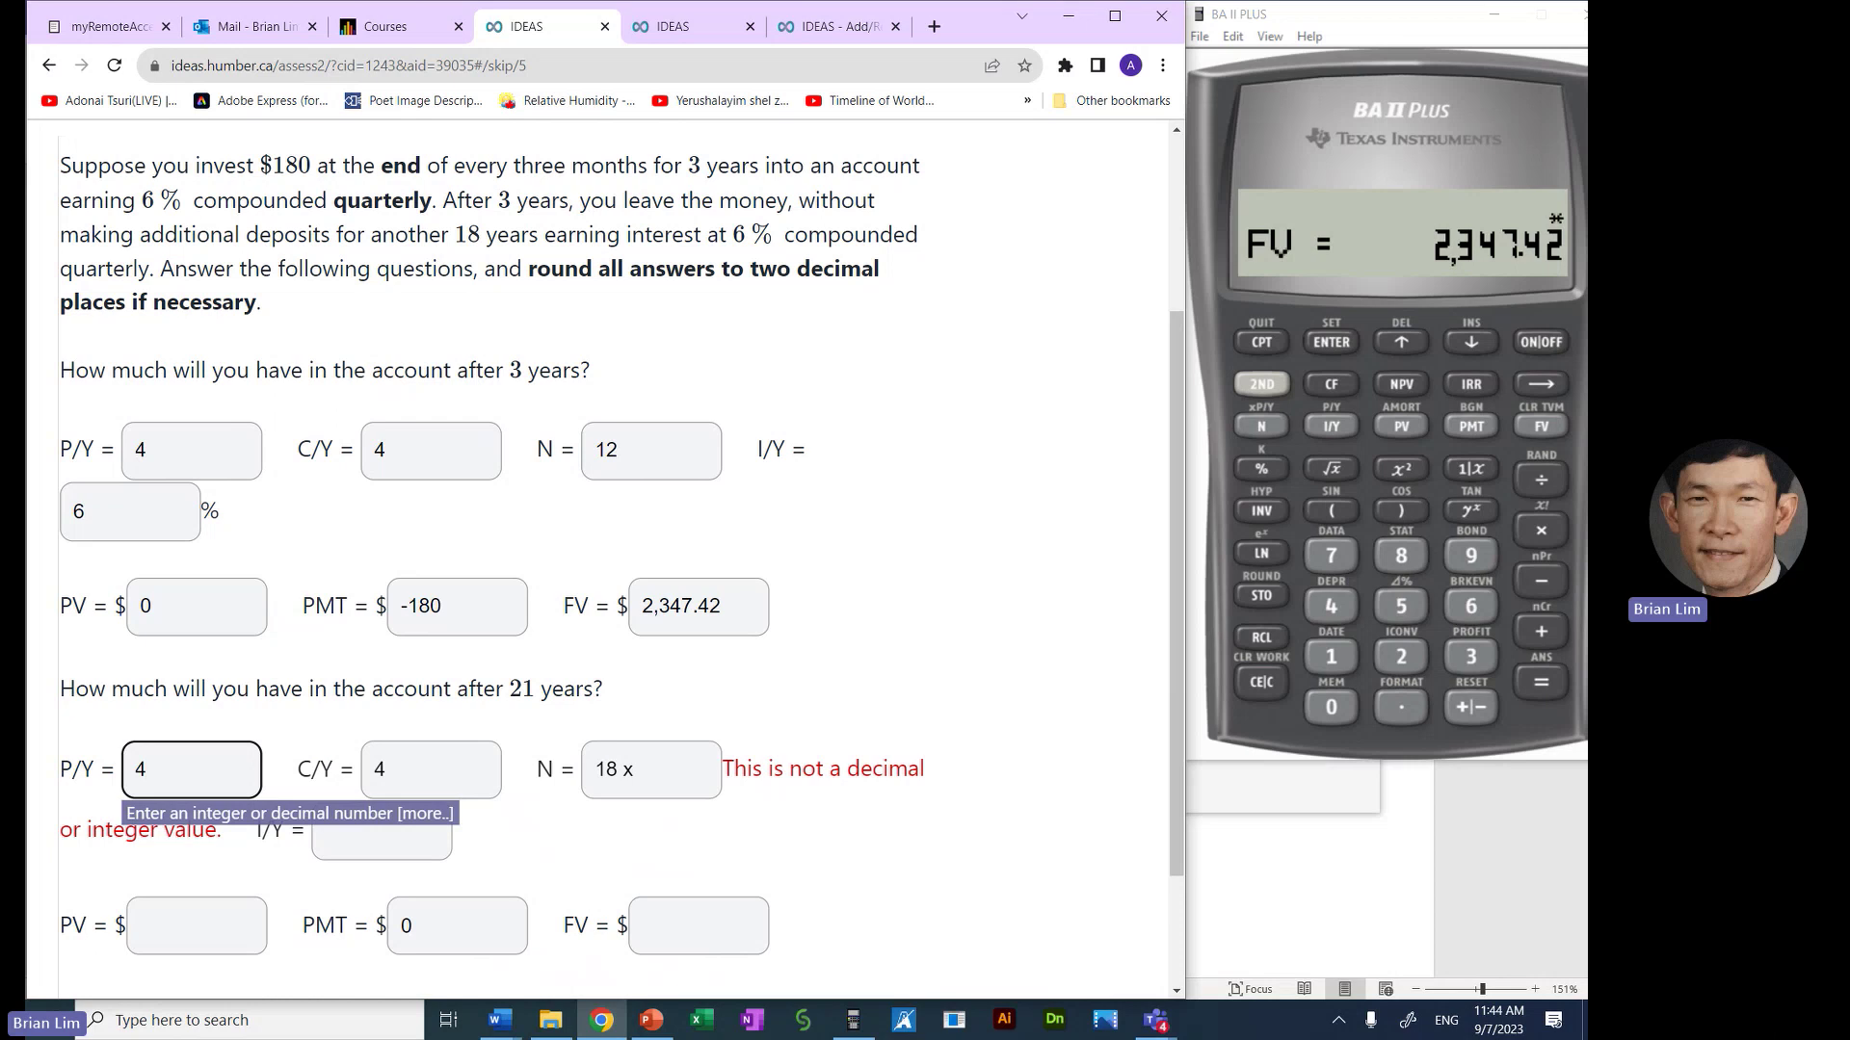
left_click(647, 779)
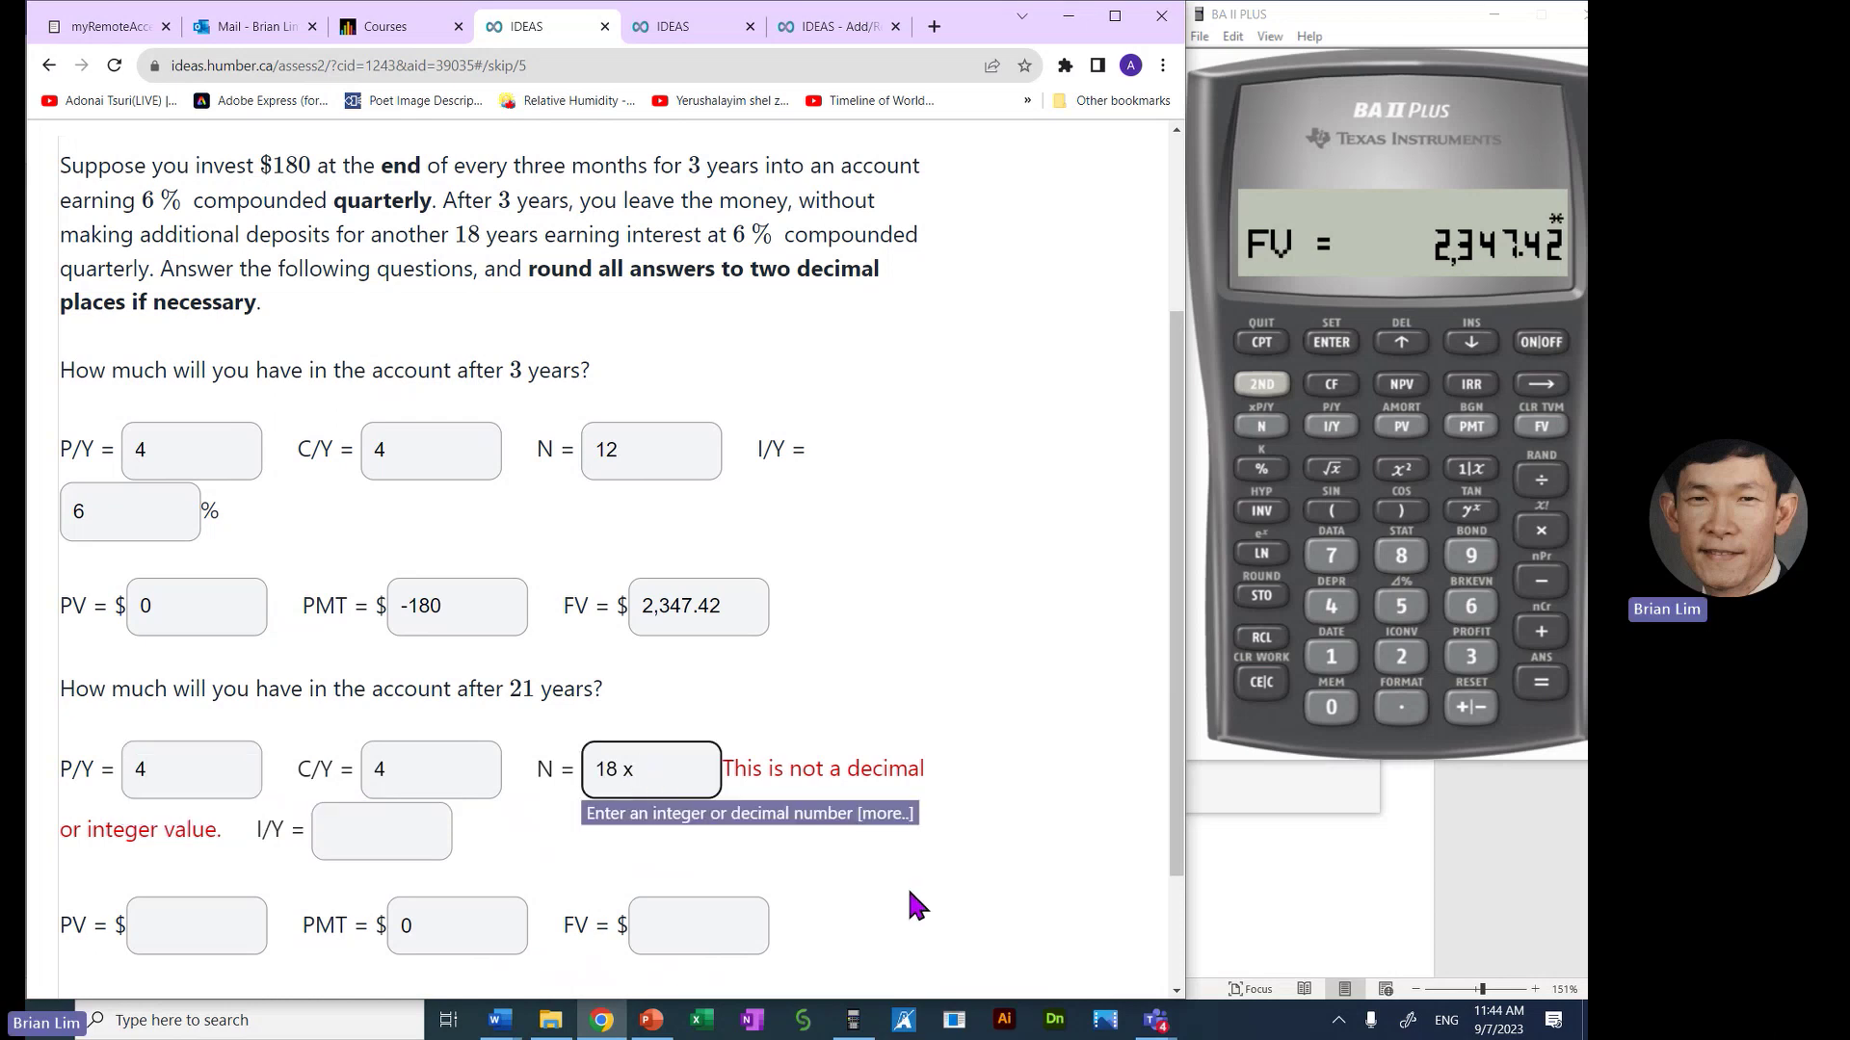
type("4")
left_click(910, 892)
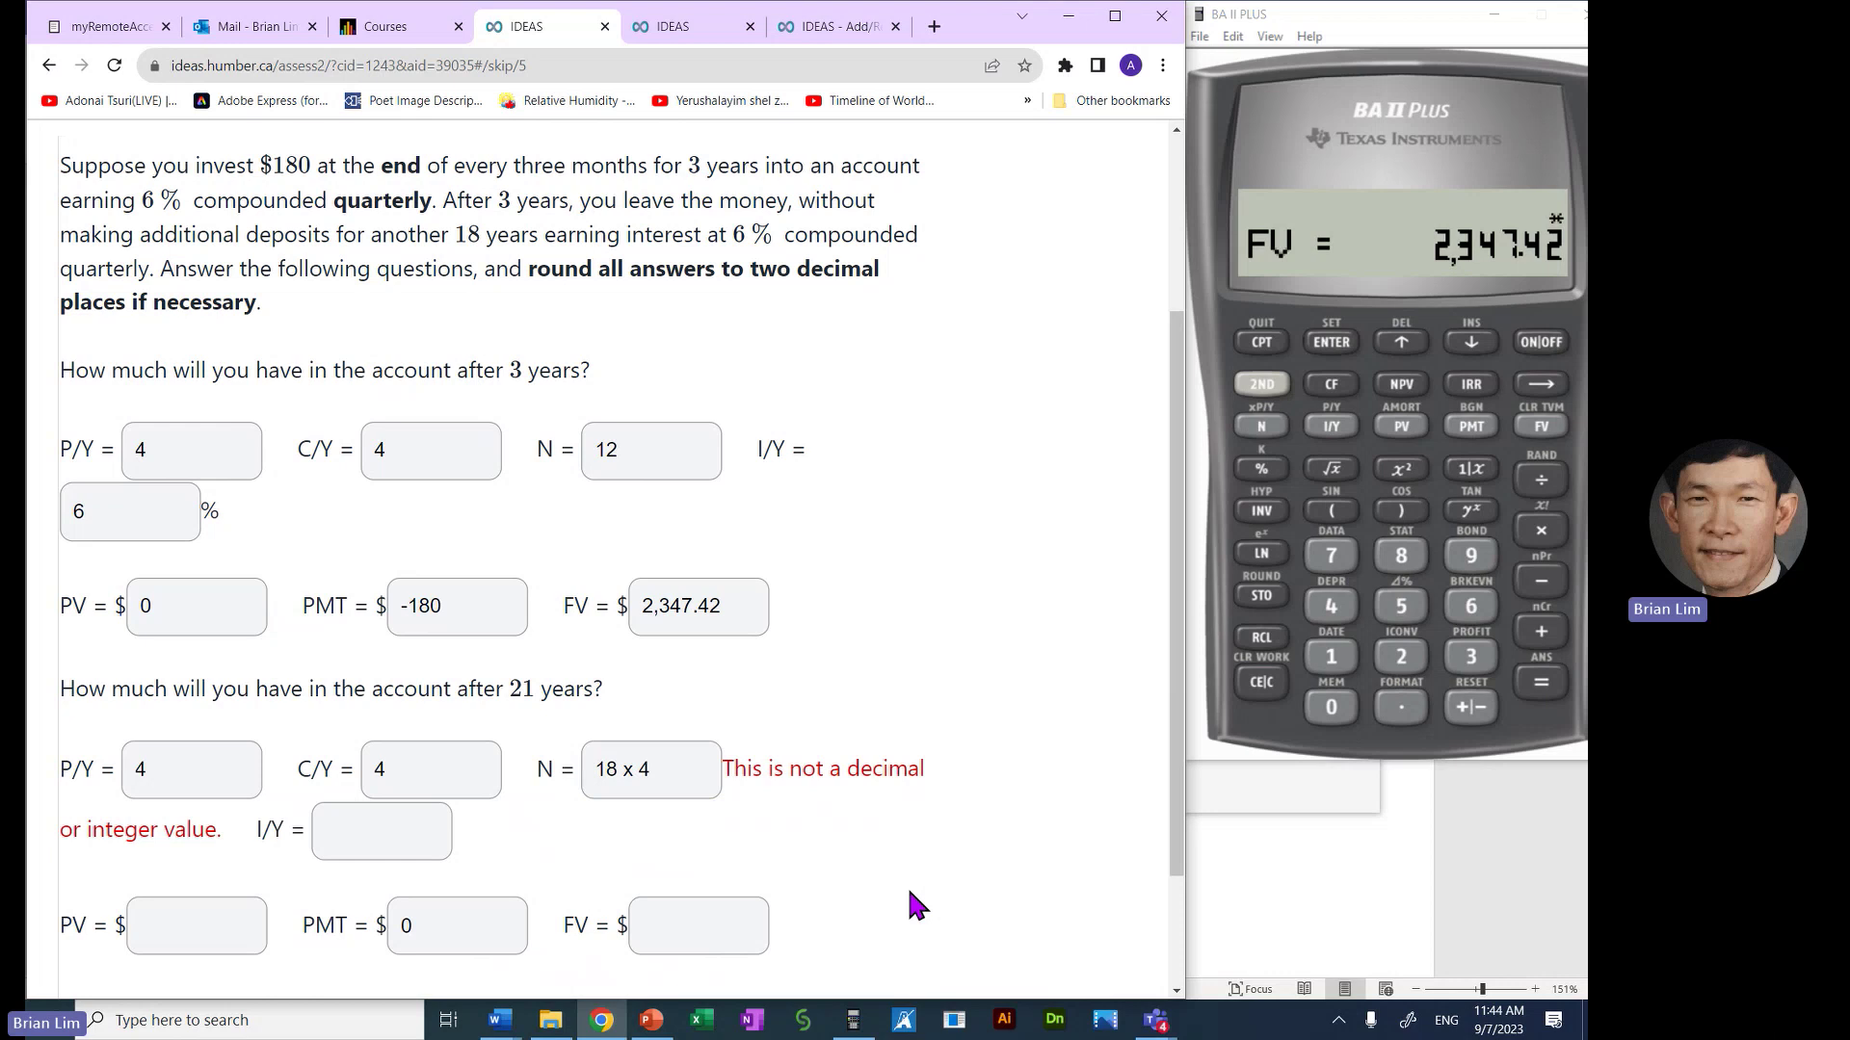
left_click(648, 771)
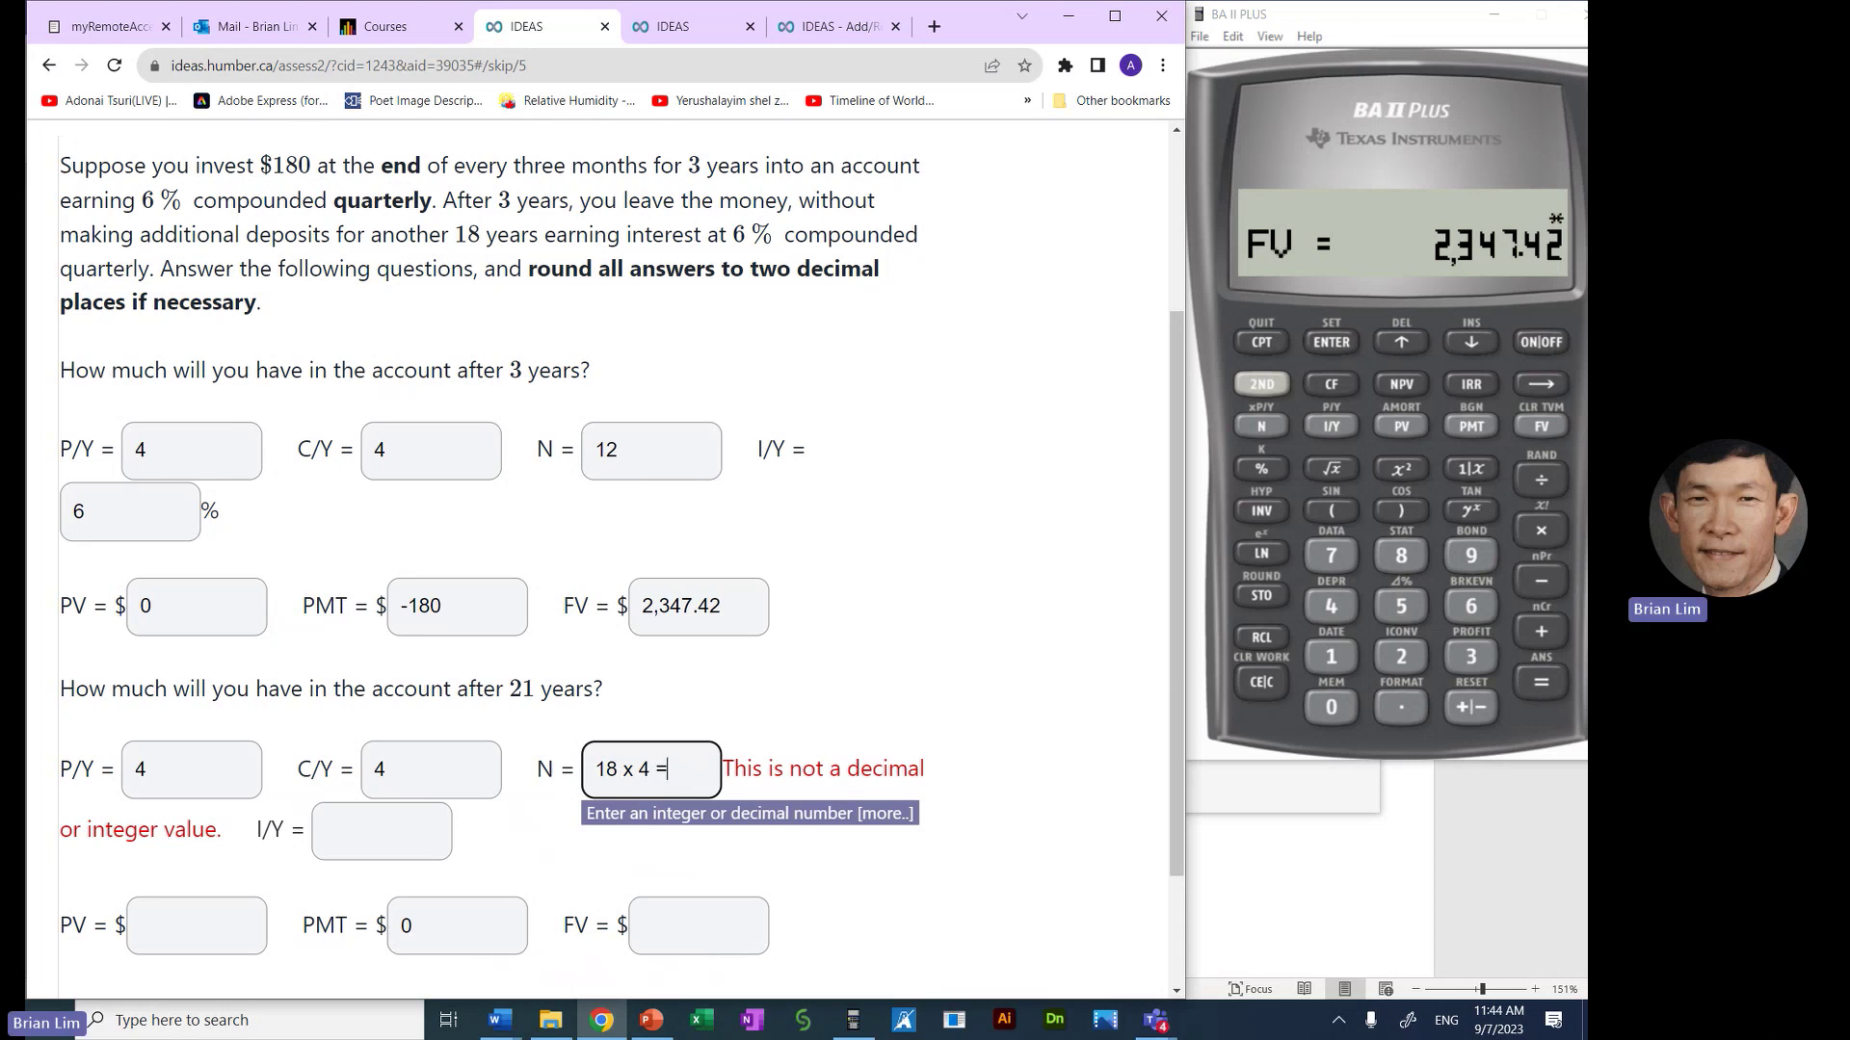
type("72")
left_click(414, 837)
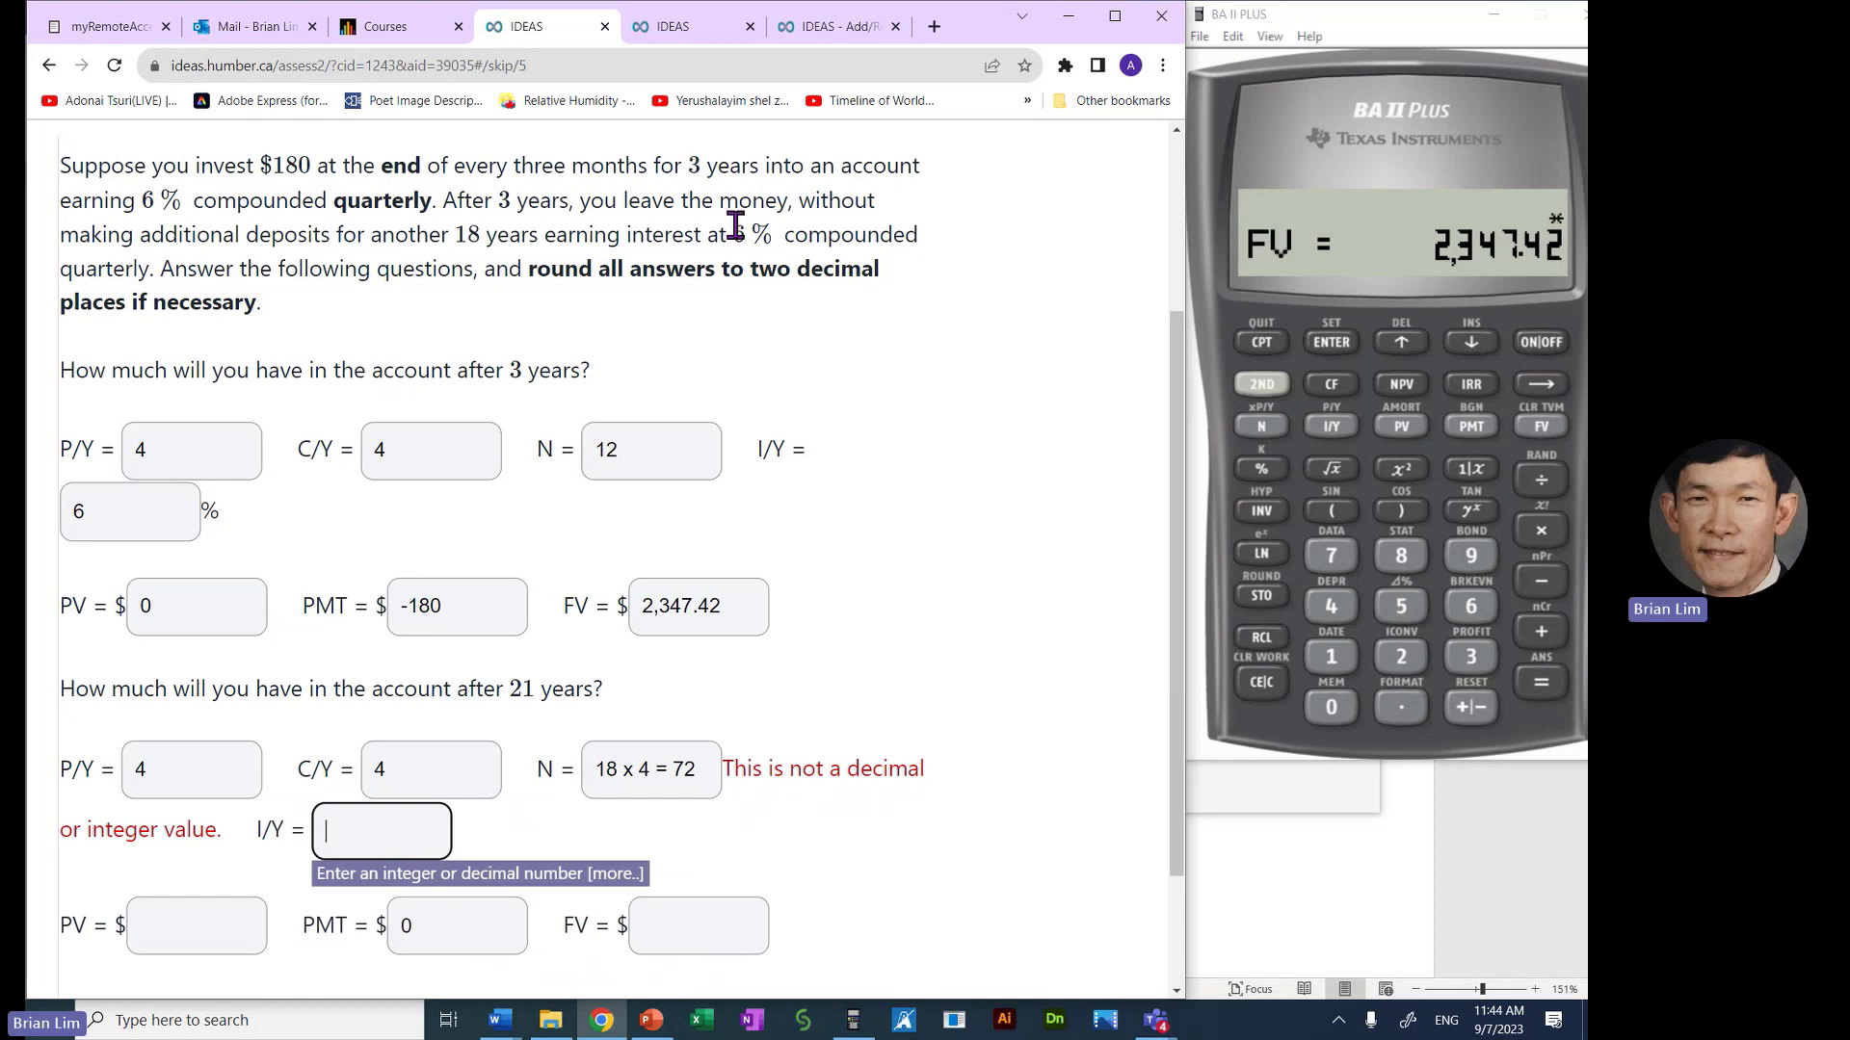
left_click_drag(734, 234, 150, 270)
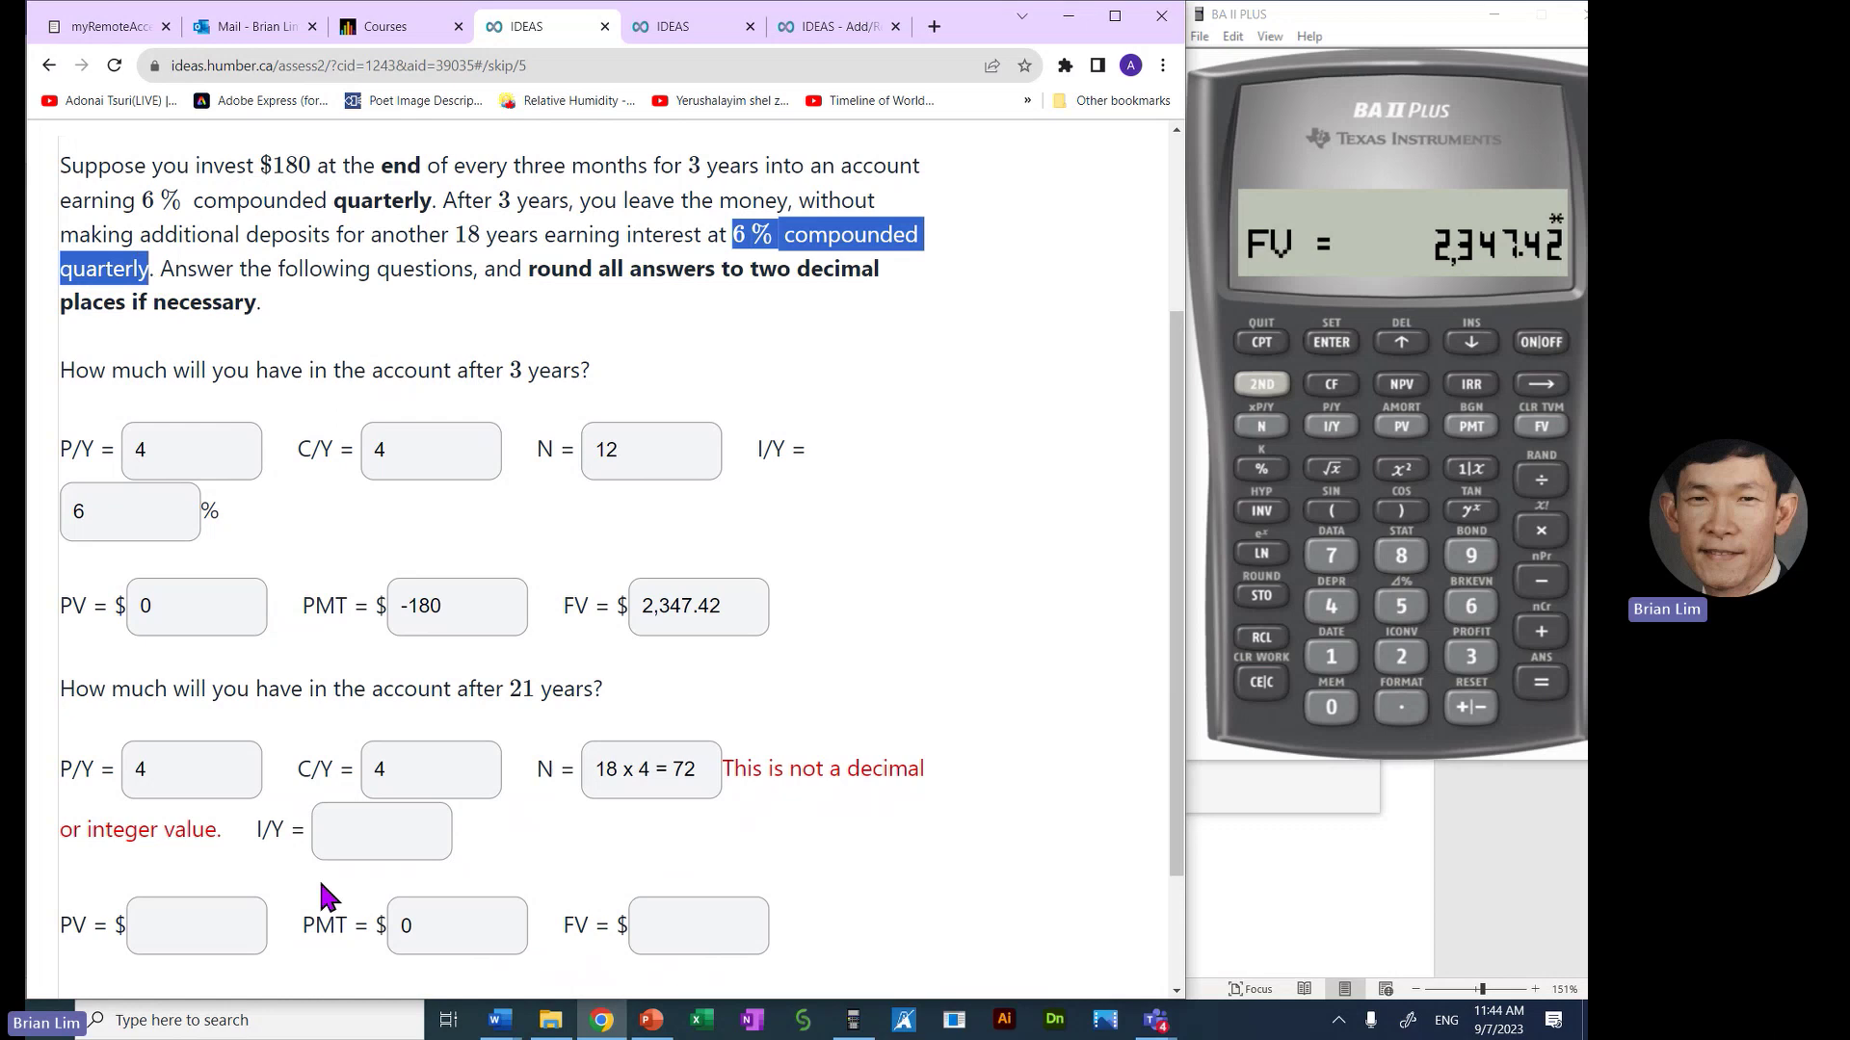
Paste 2,347.42 into the 21-year PV answer and store it as the calculator's PV
left_click(394, 838)
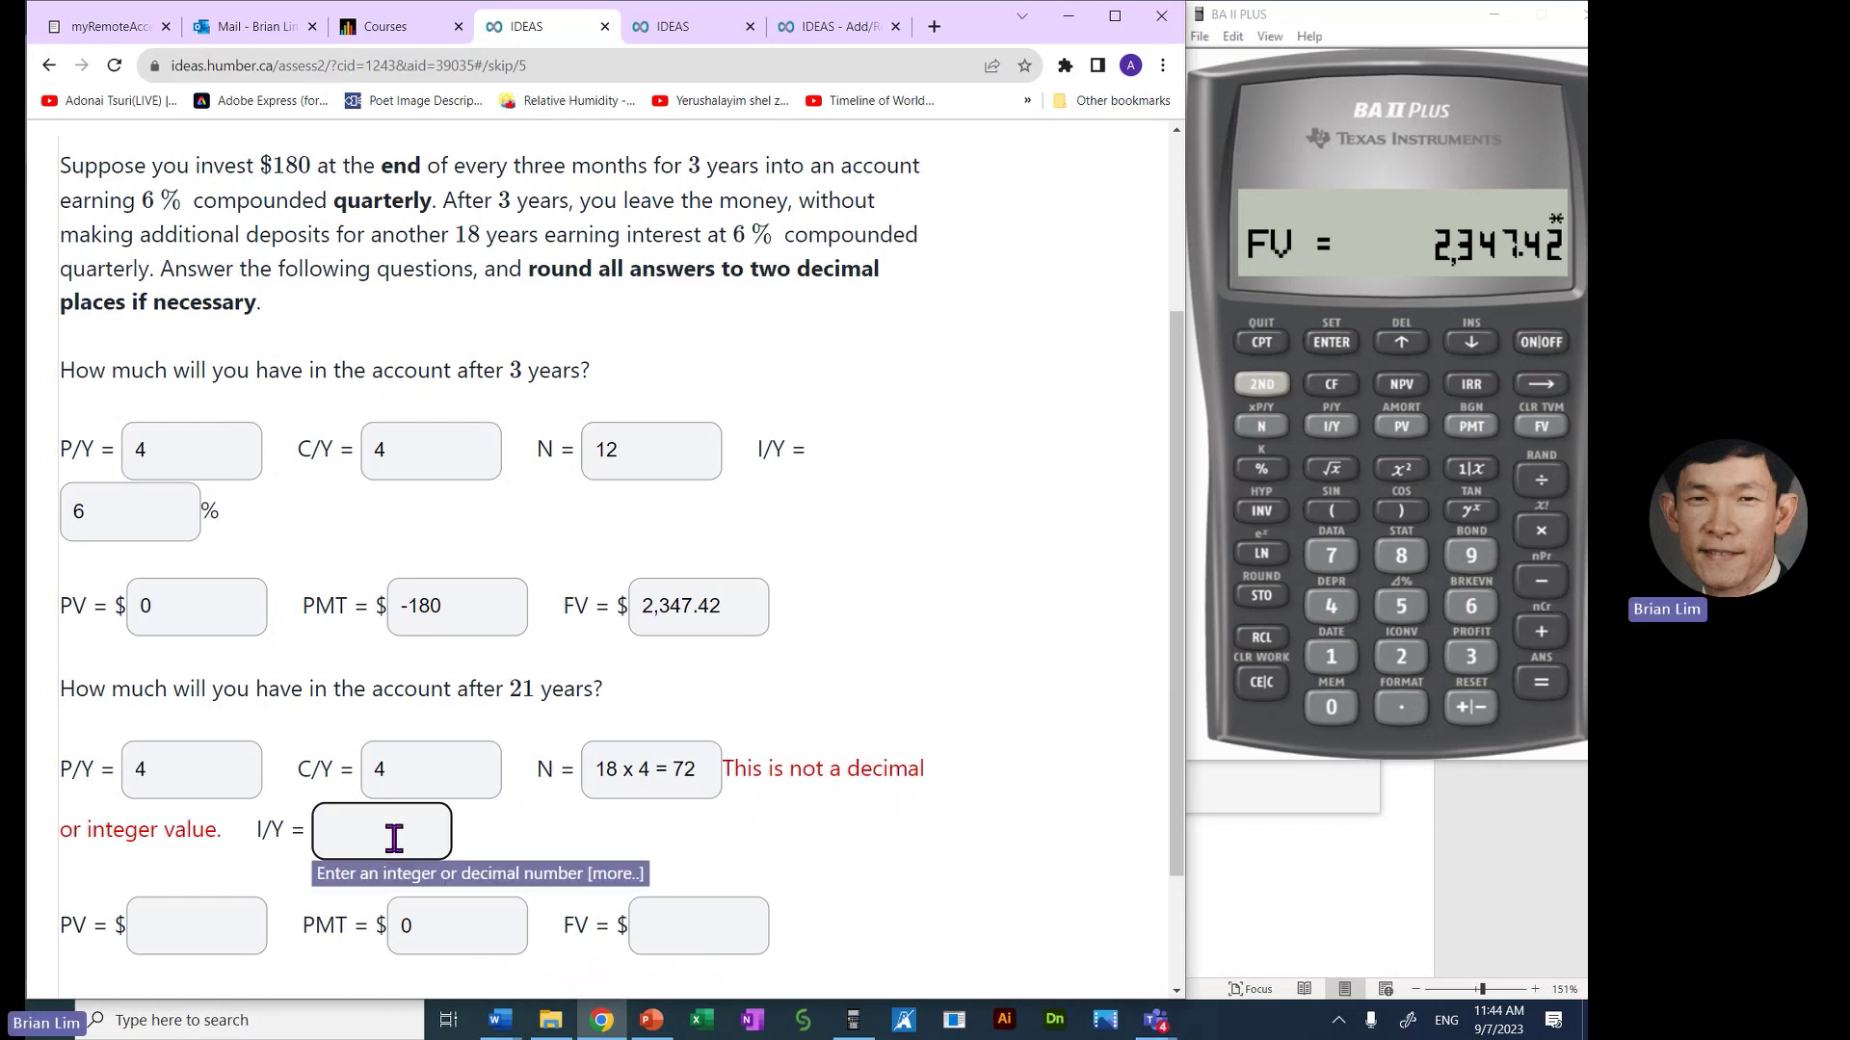
left_click(219, 925)
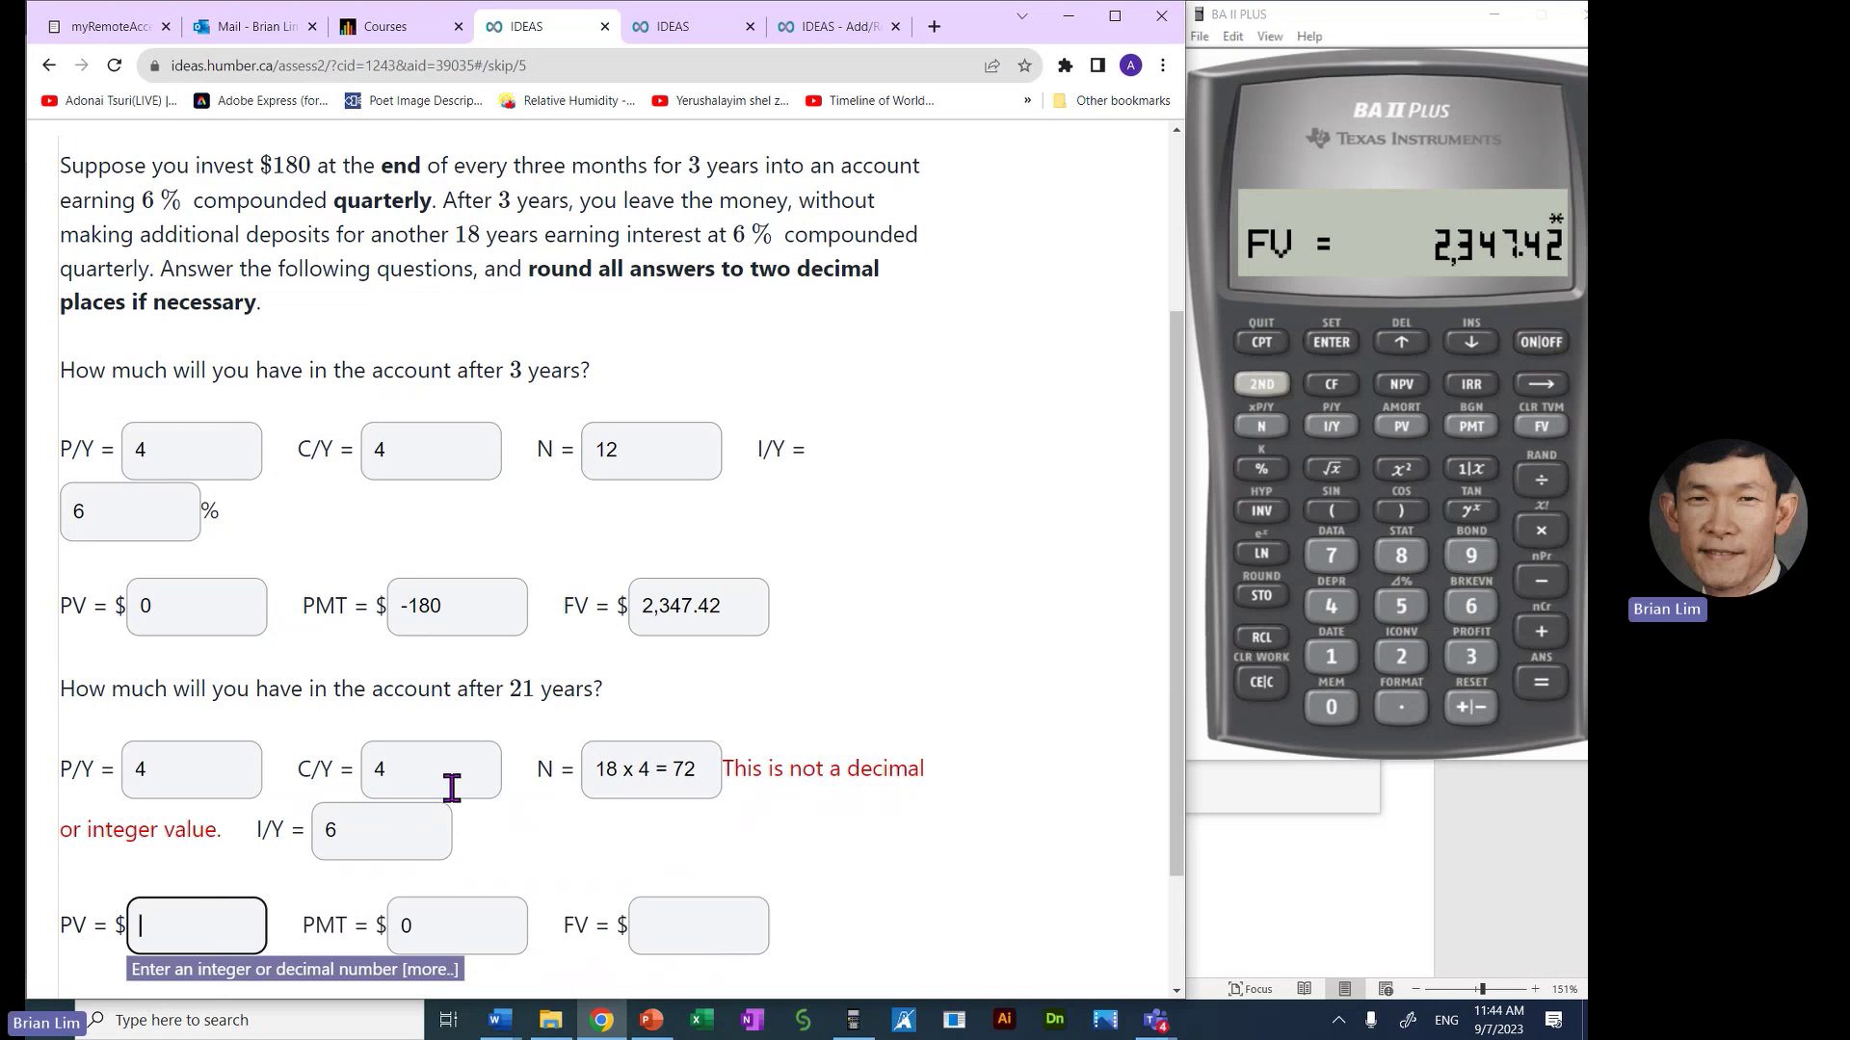
left_click_drag(752, 607, 624, 603)
key("ctrl+c")
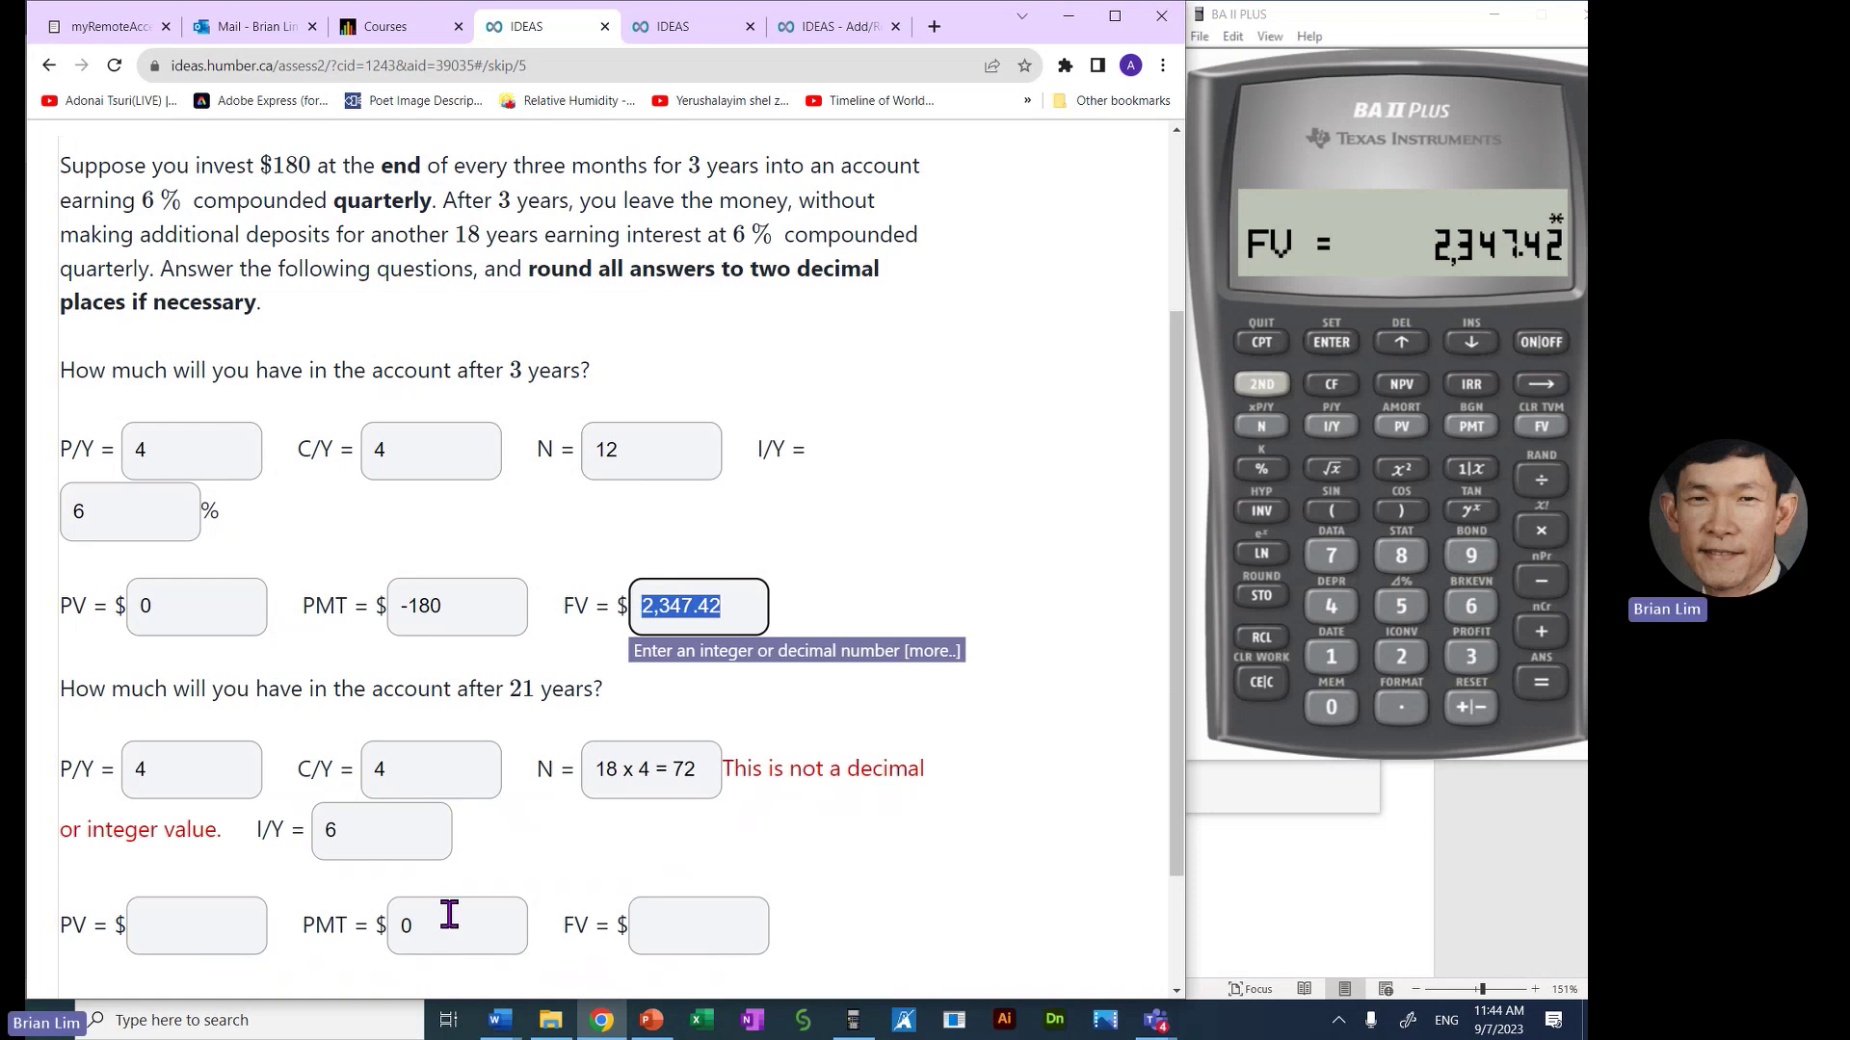
left_click(235, 931)
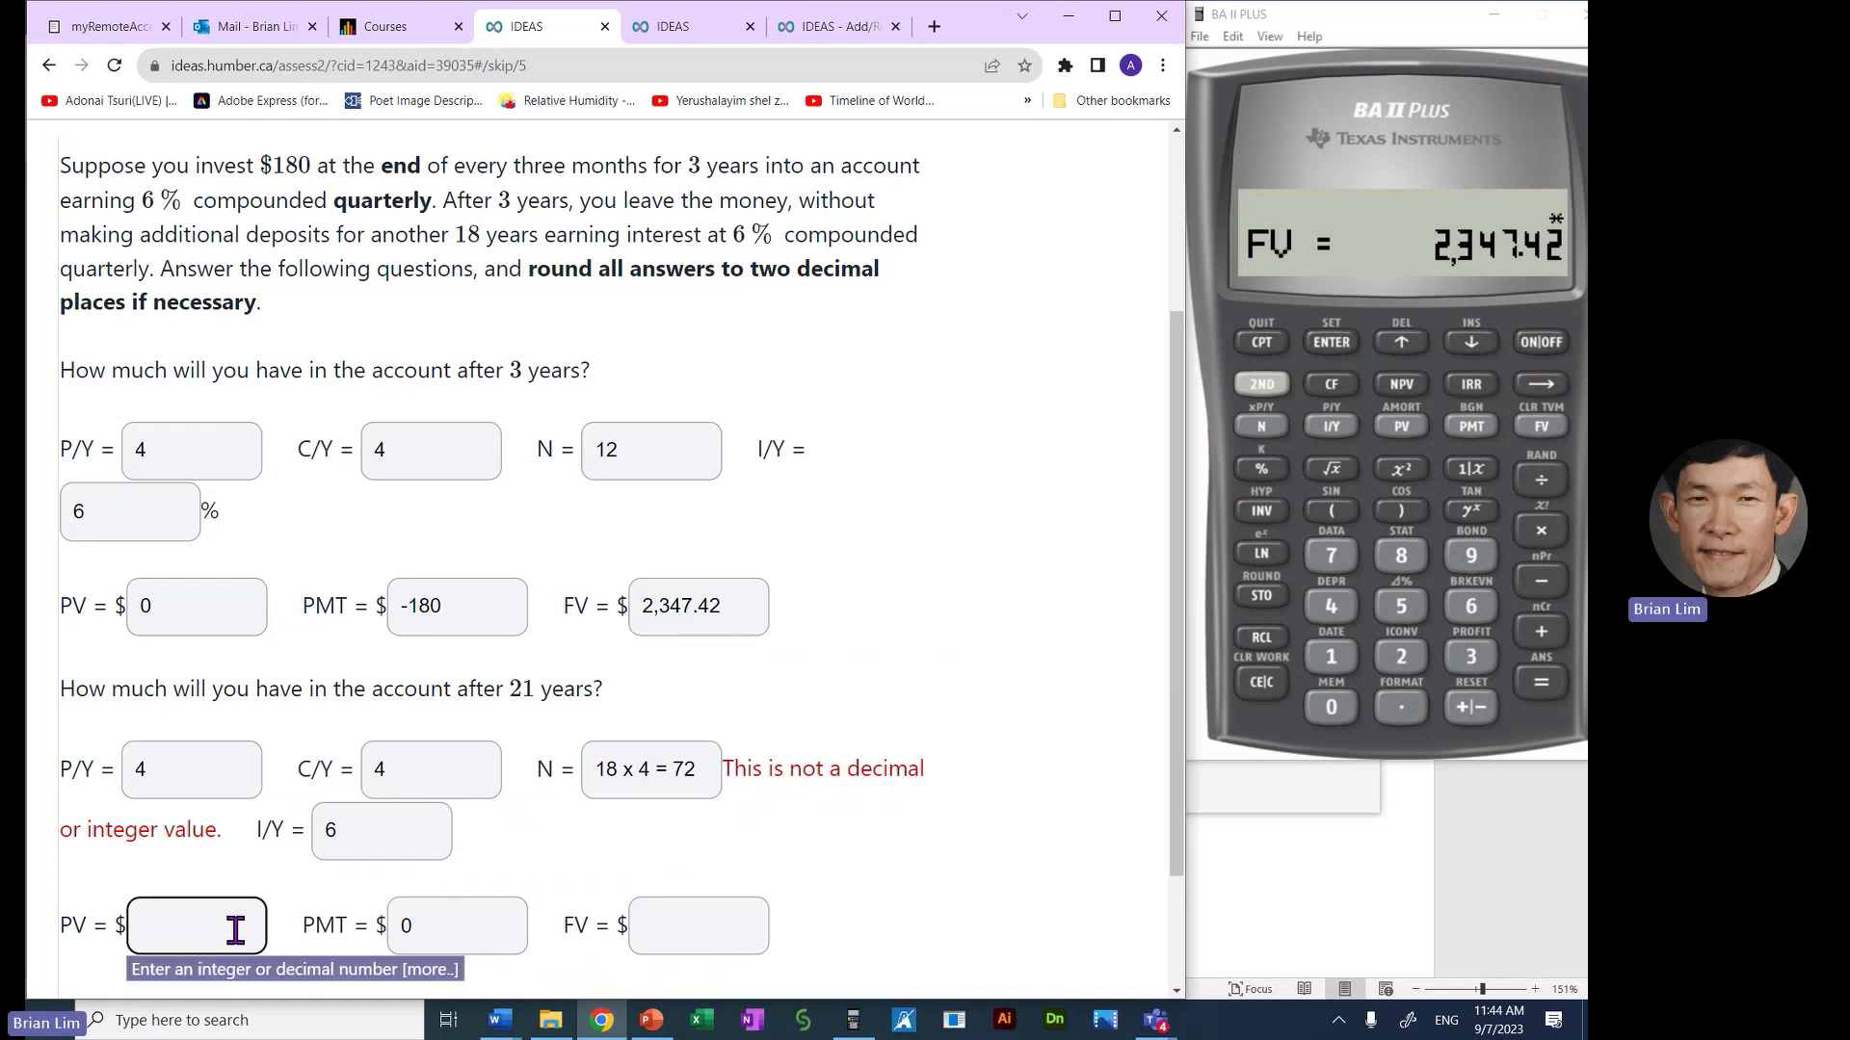
key("ctrl+v")
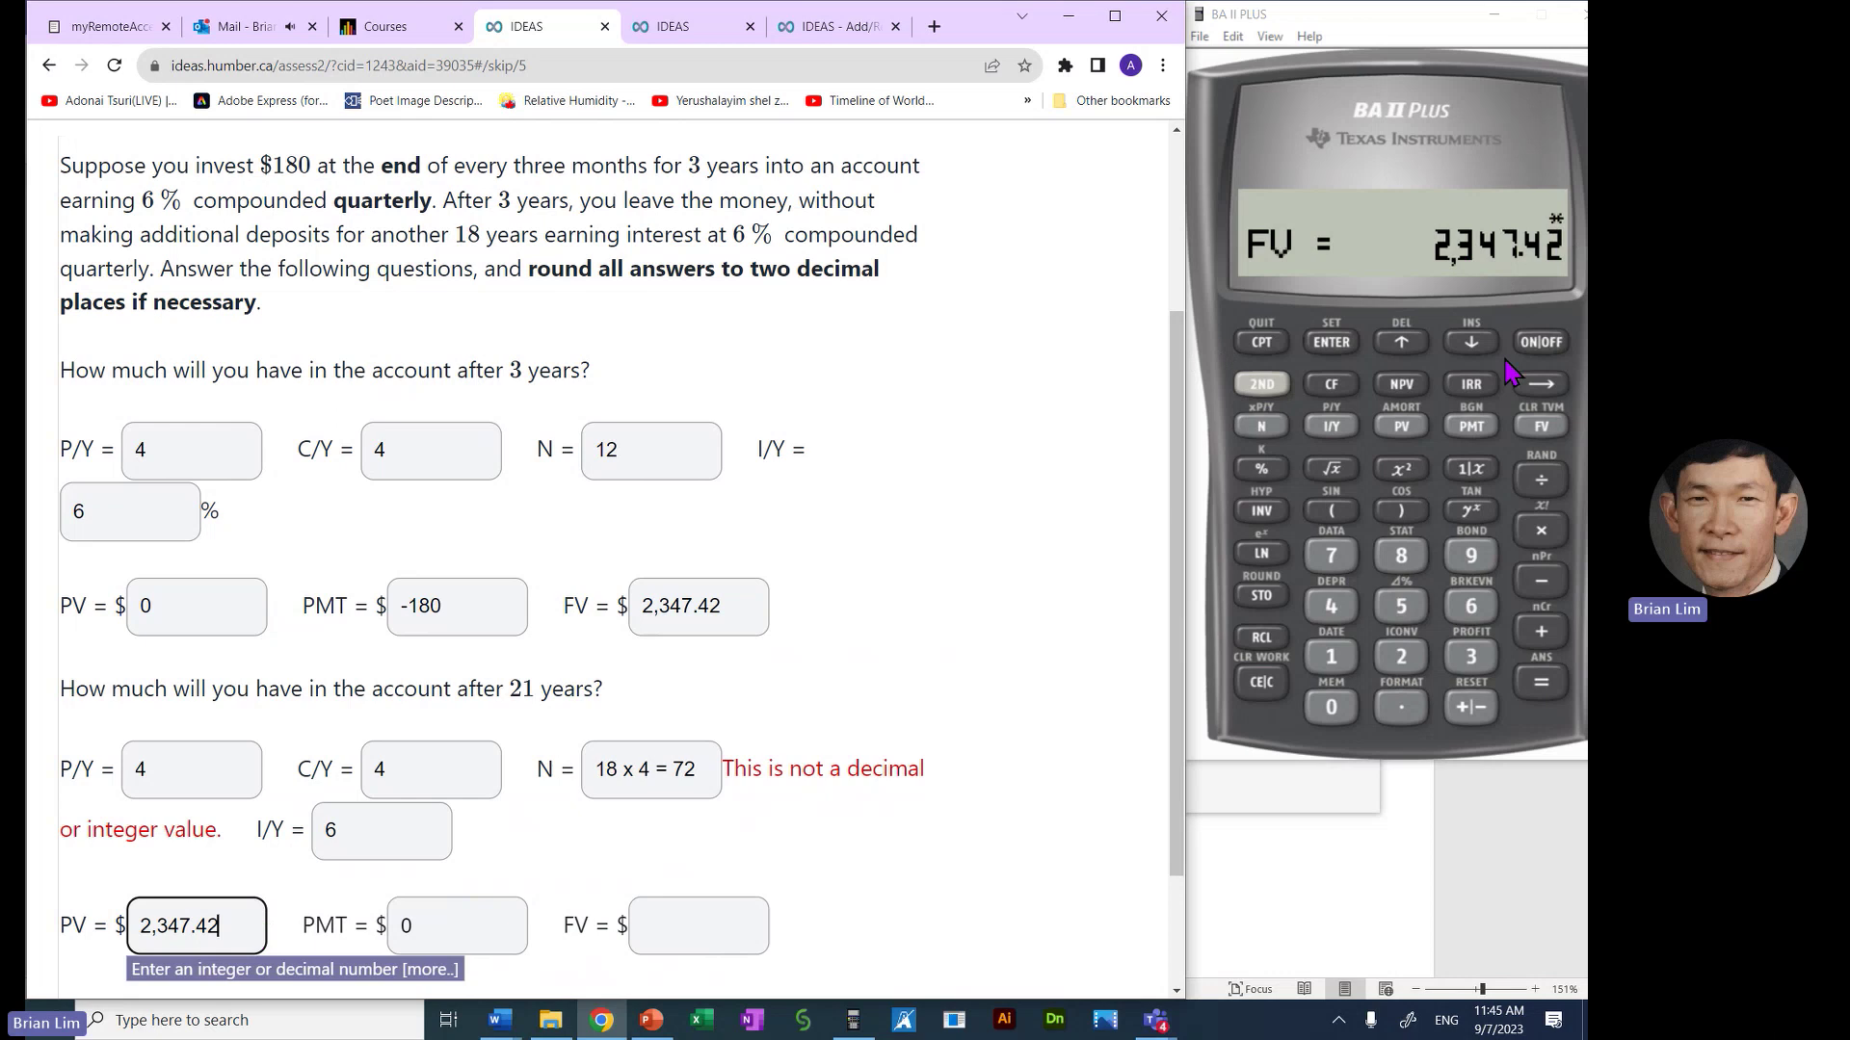
left_click(1401, 427)
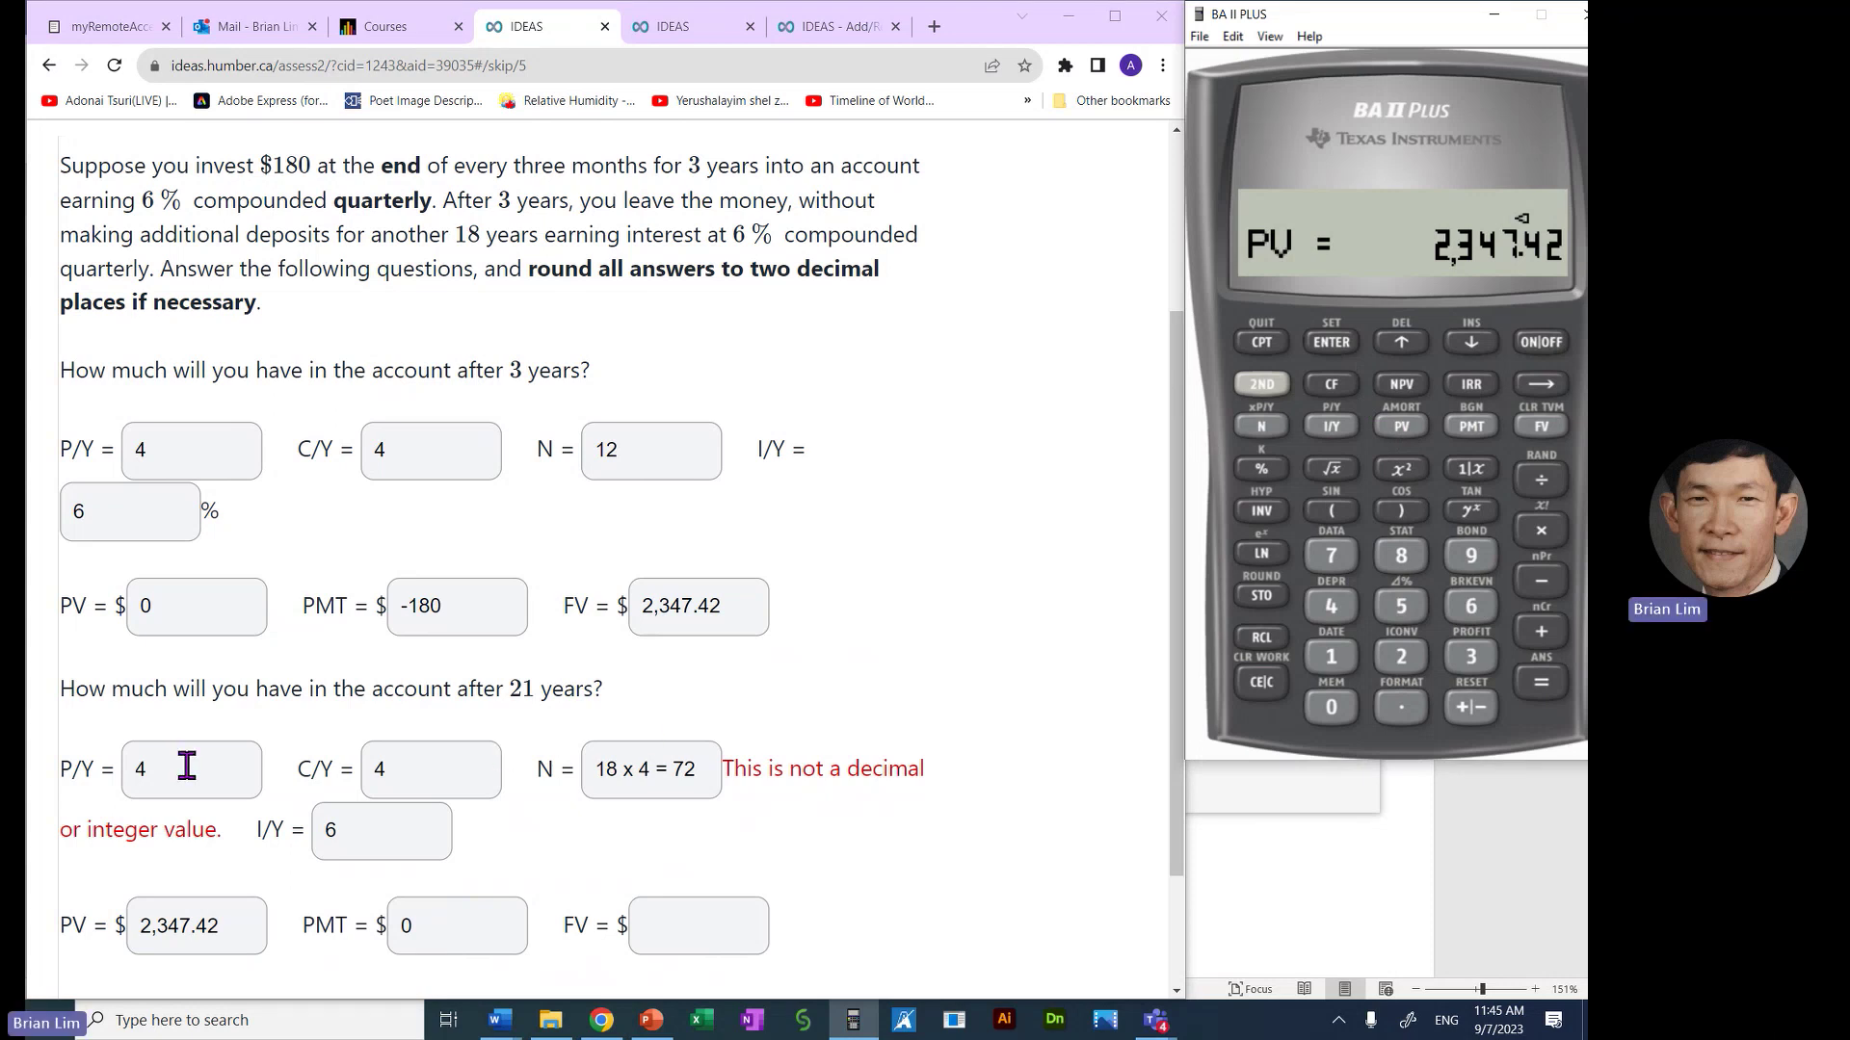
Confirm on the calculator that P/Y and C/Y are both 4.00
left_click(186, 762)
double_click(112, 768)
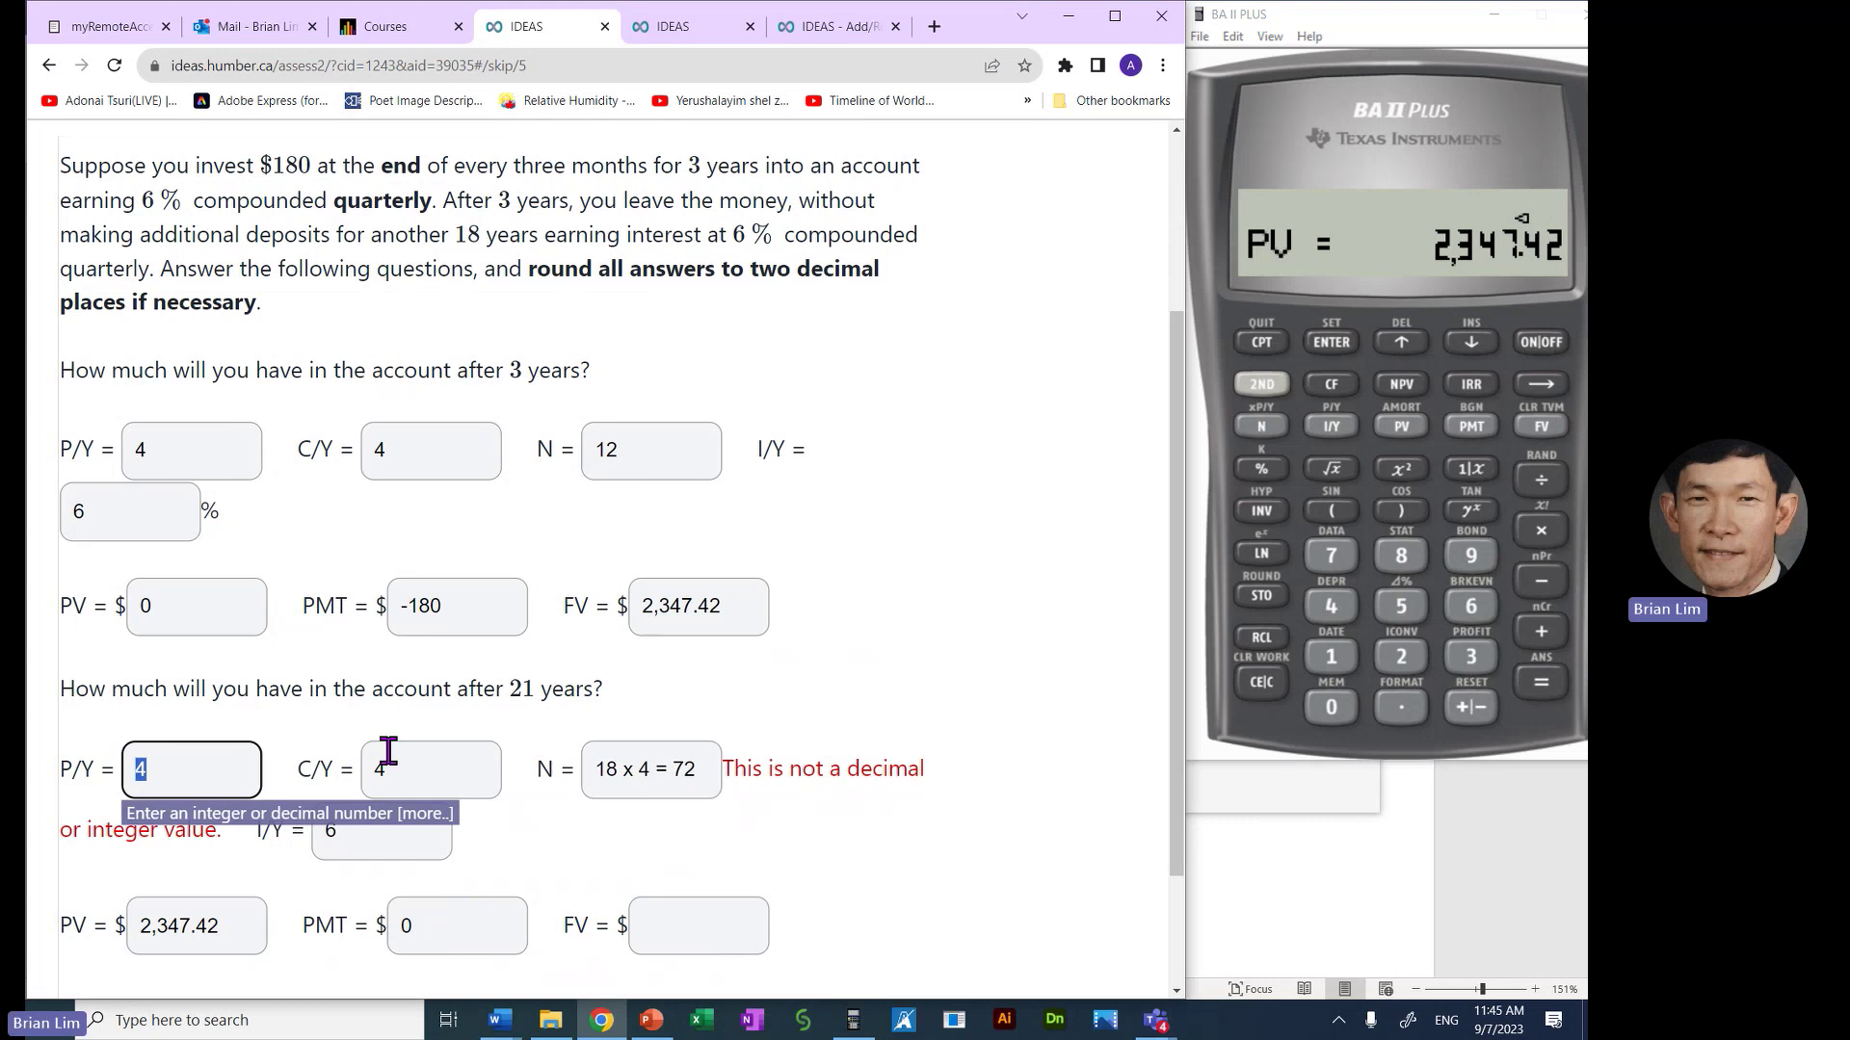
key("Tab")
double_click(173, 445)
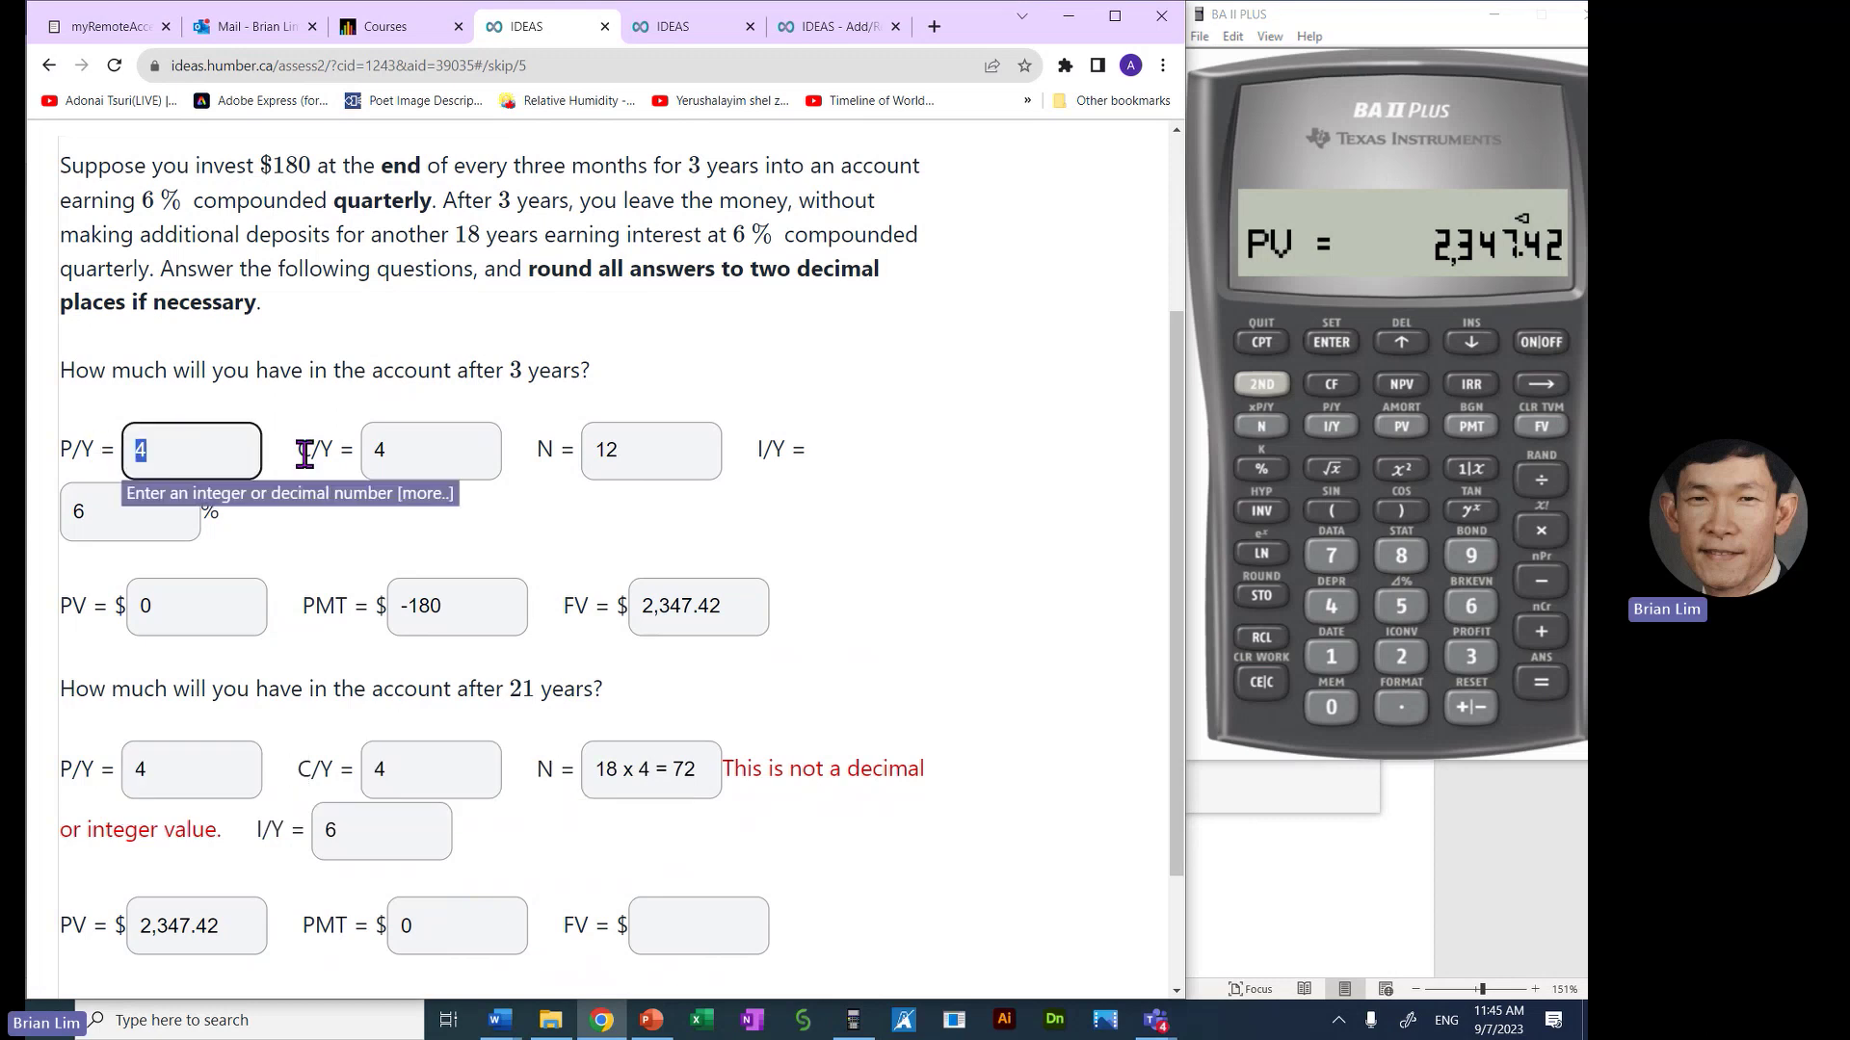
key("Tab")
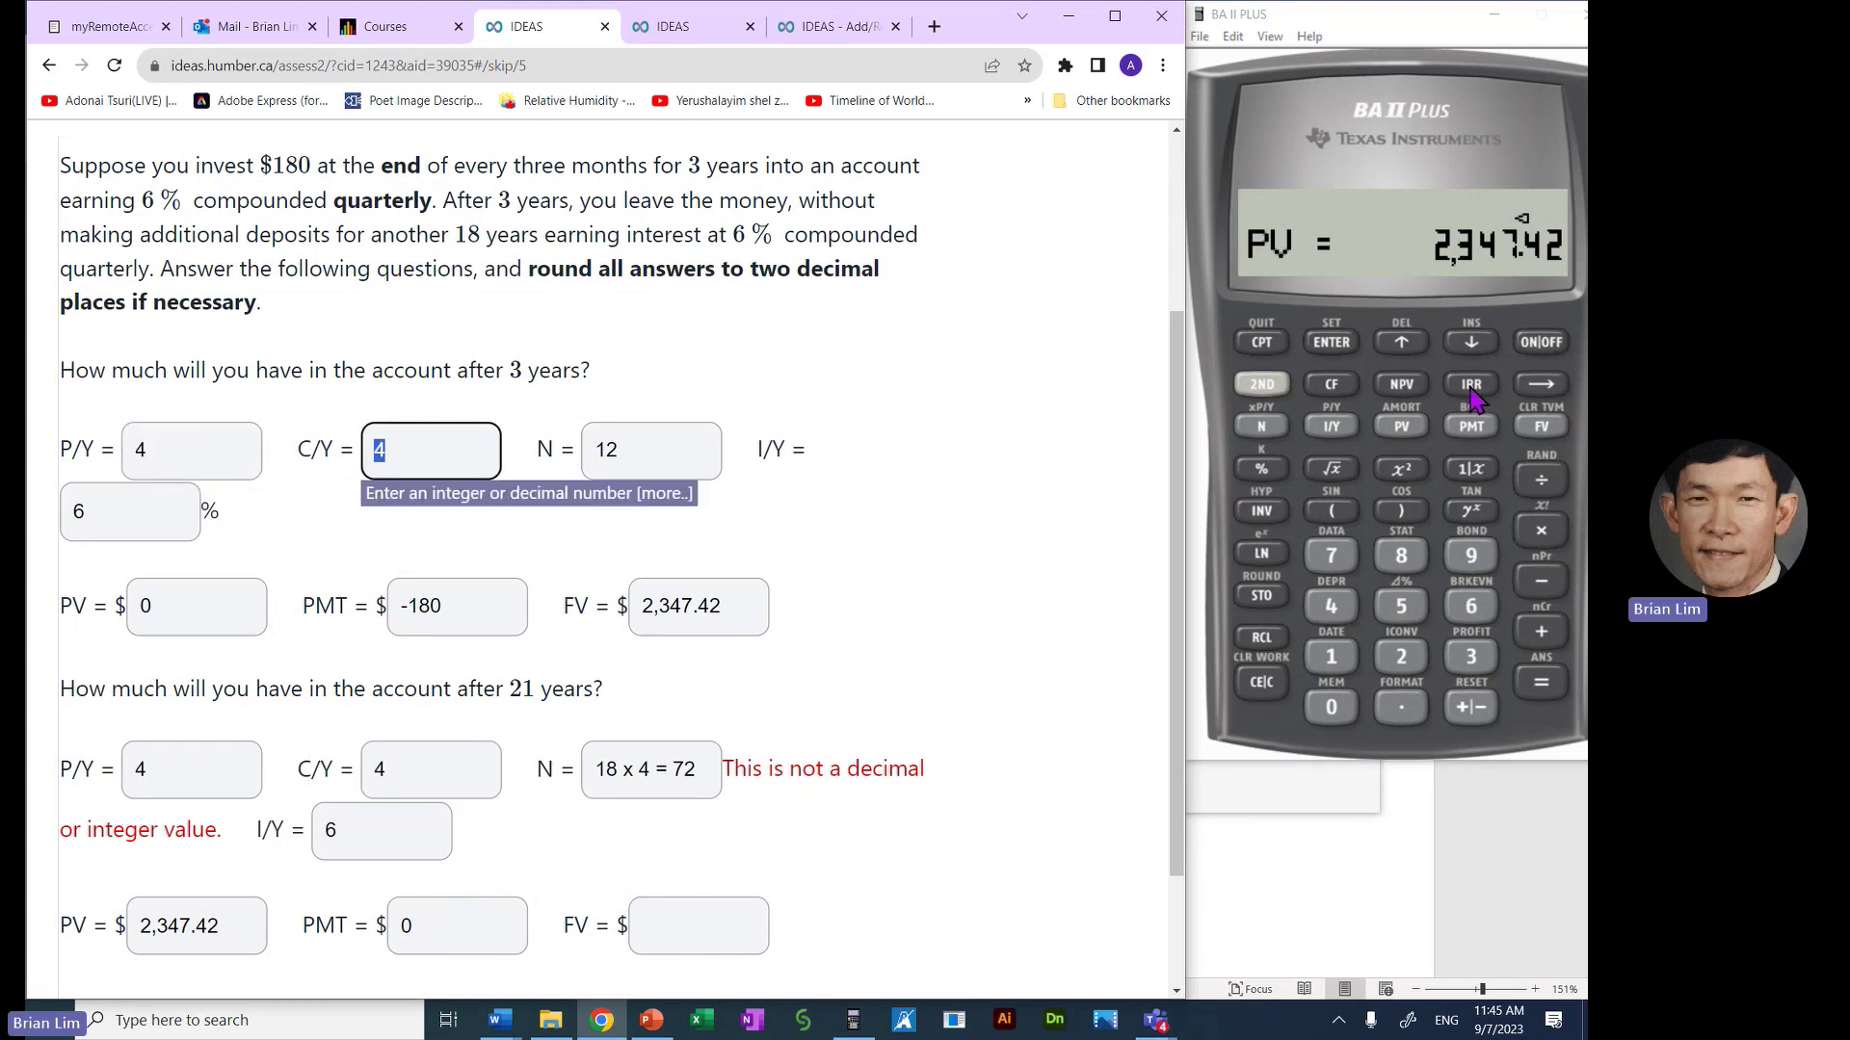
left_click(1262, 386)
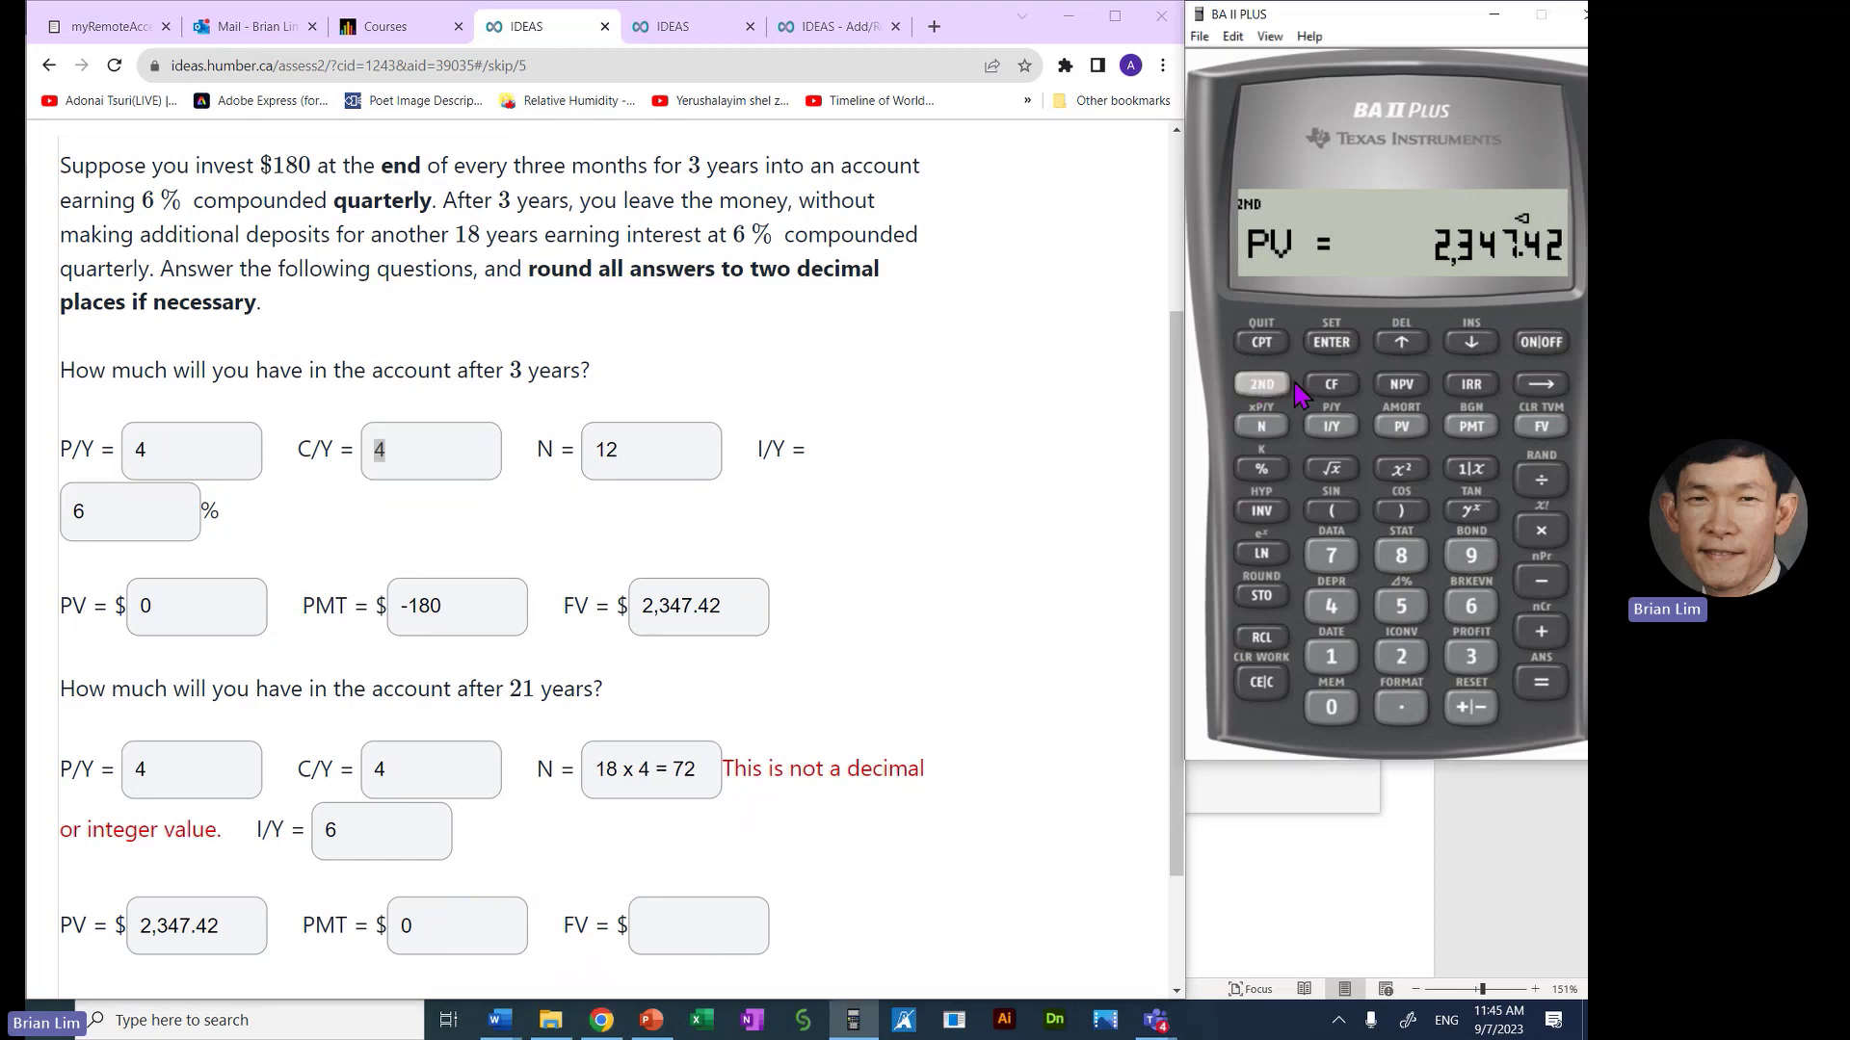
left_click(1345, 426)
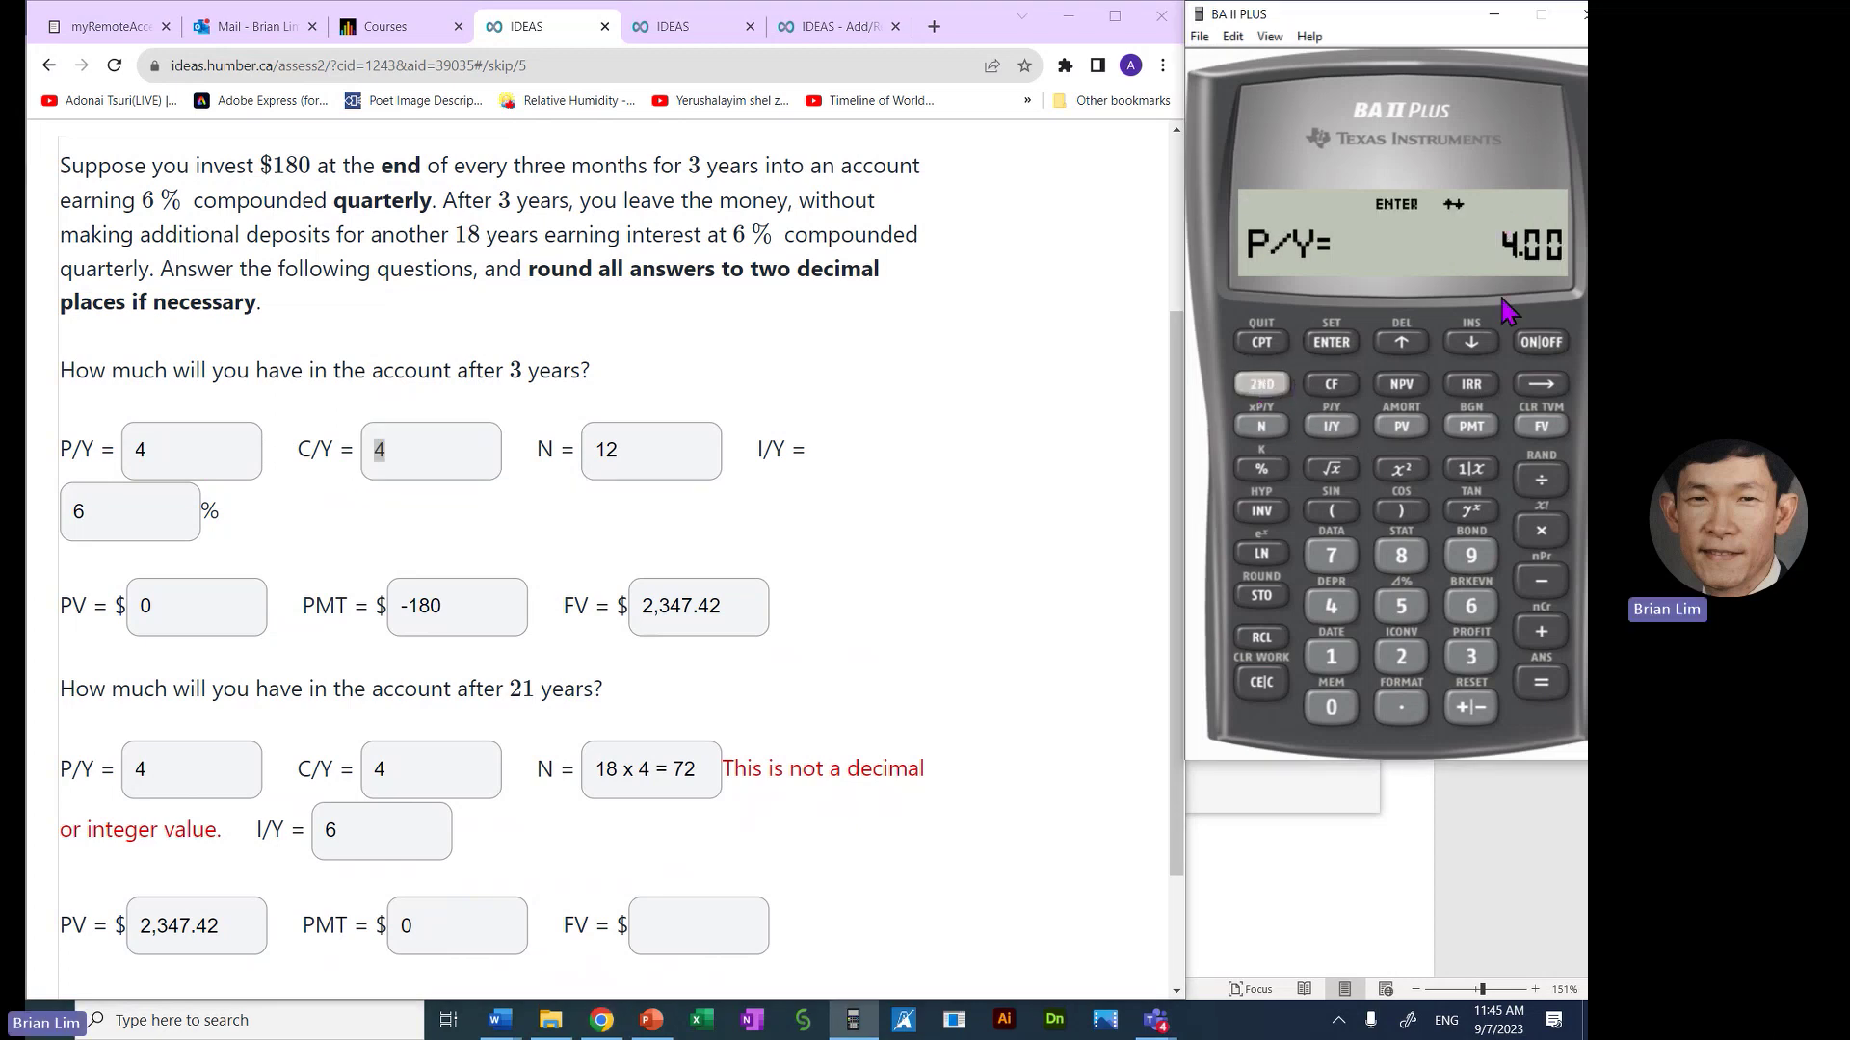
left_click(1472, 342)
left_click(1262, 385)
left_click(1264, 341)
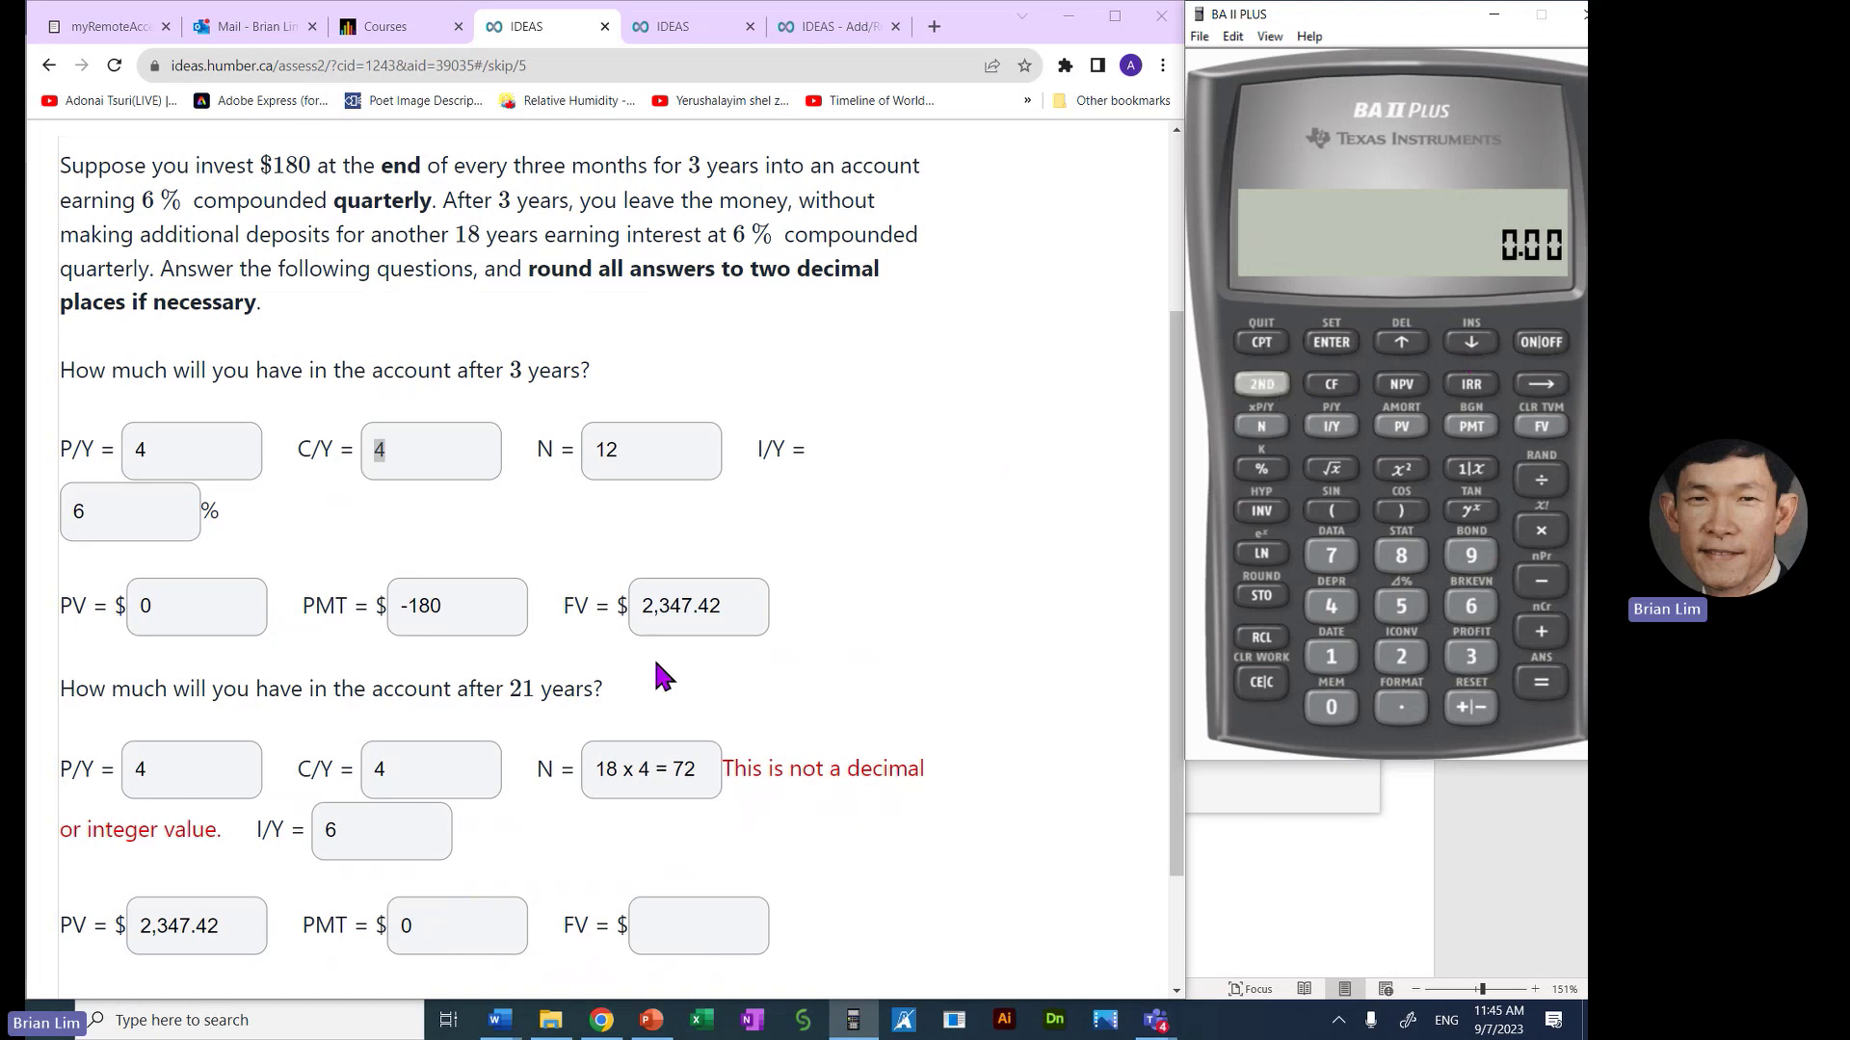
Store N = 72 for 18 years and trim the quiz's N answer to 72
left_click(620, 766)
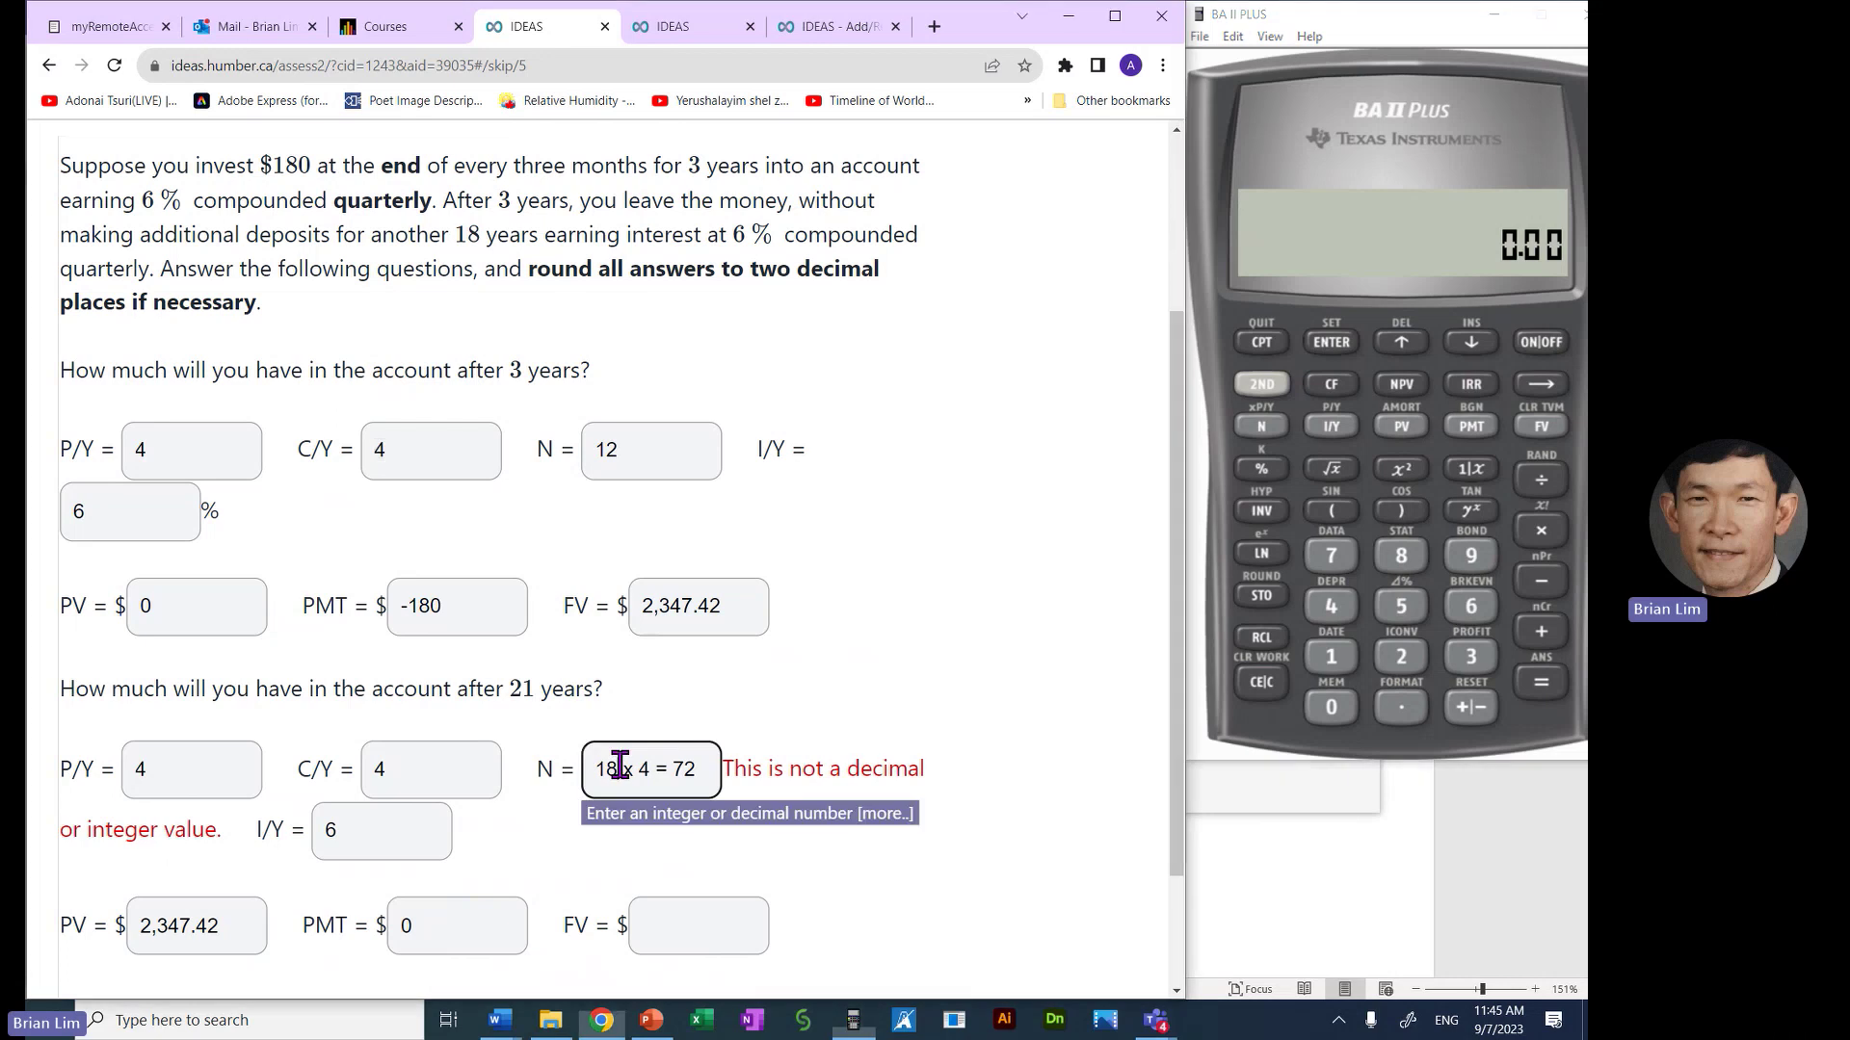
double_click(620, 766)
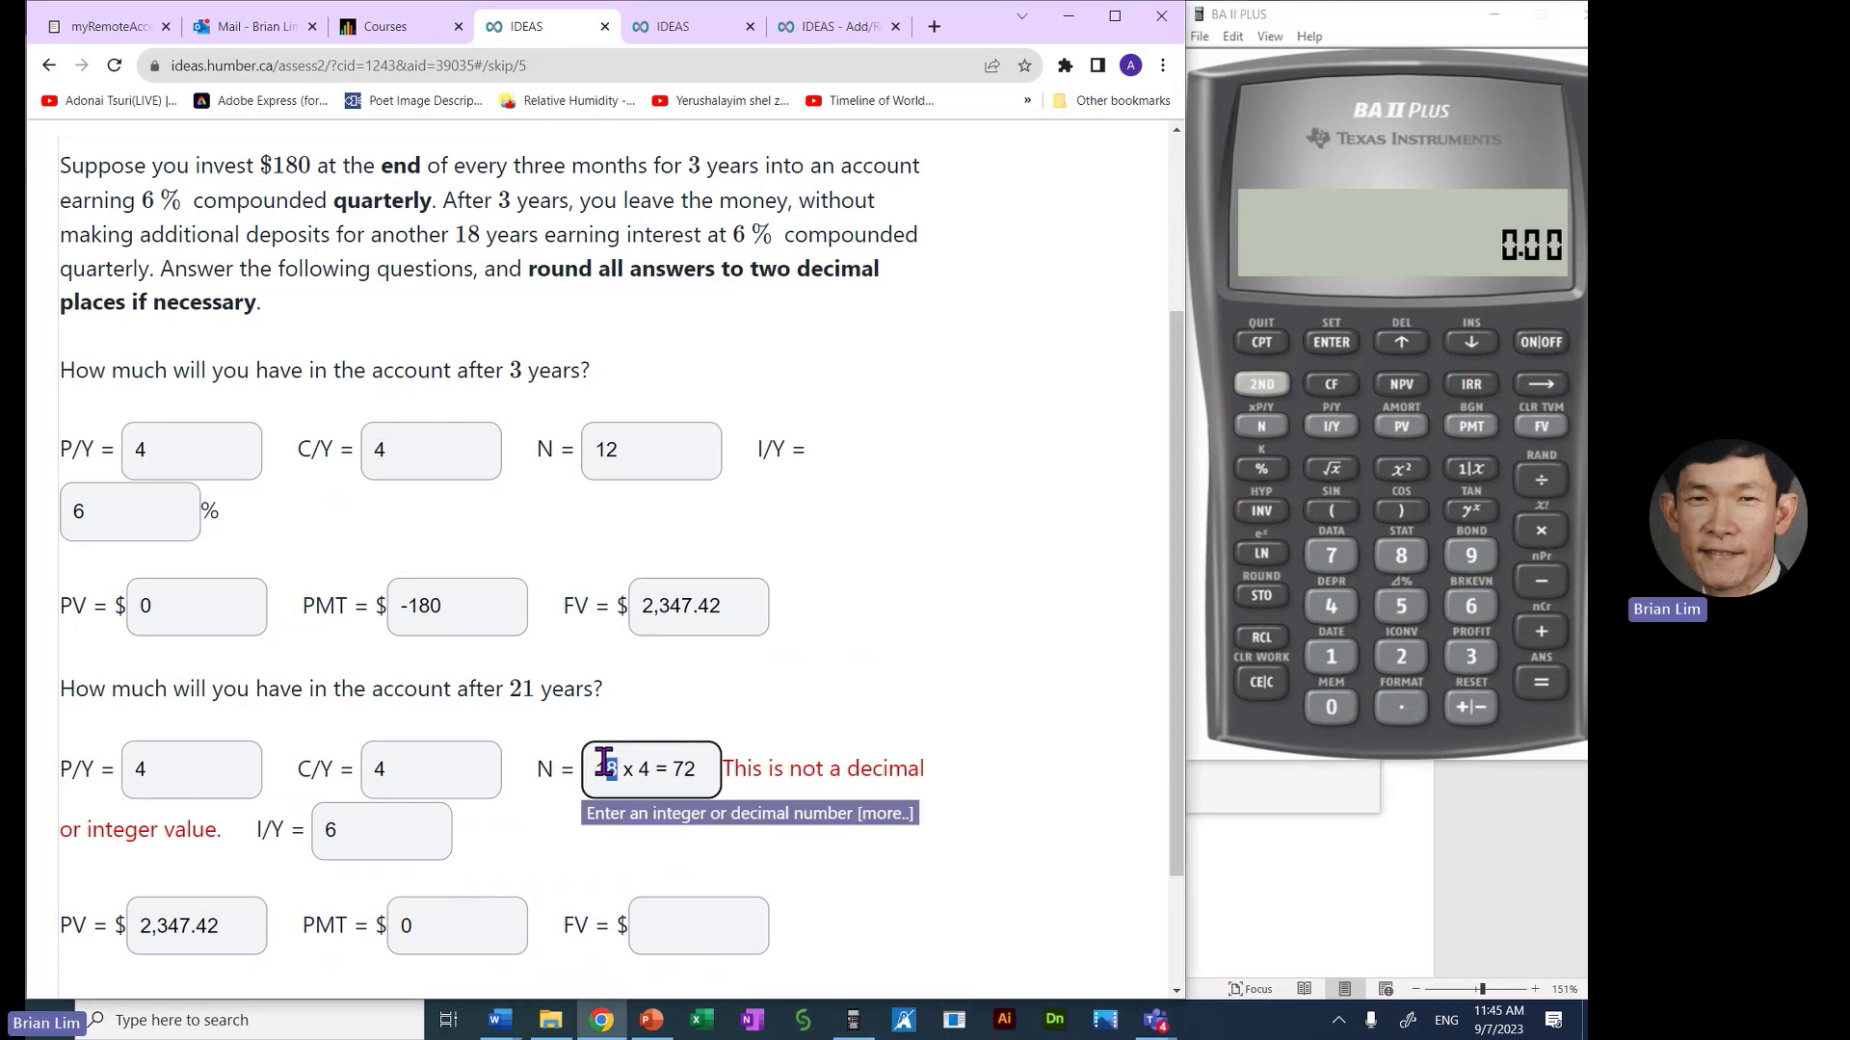
left_click(1337, 659)
left_click(1402, 557)
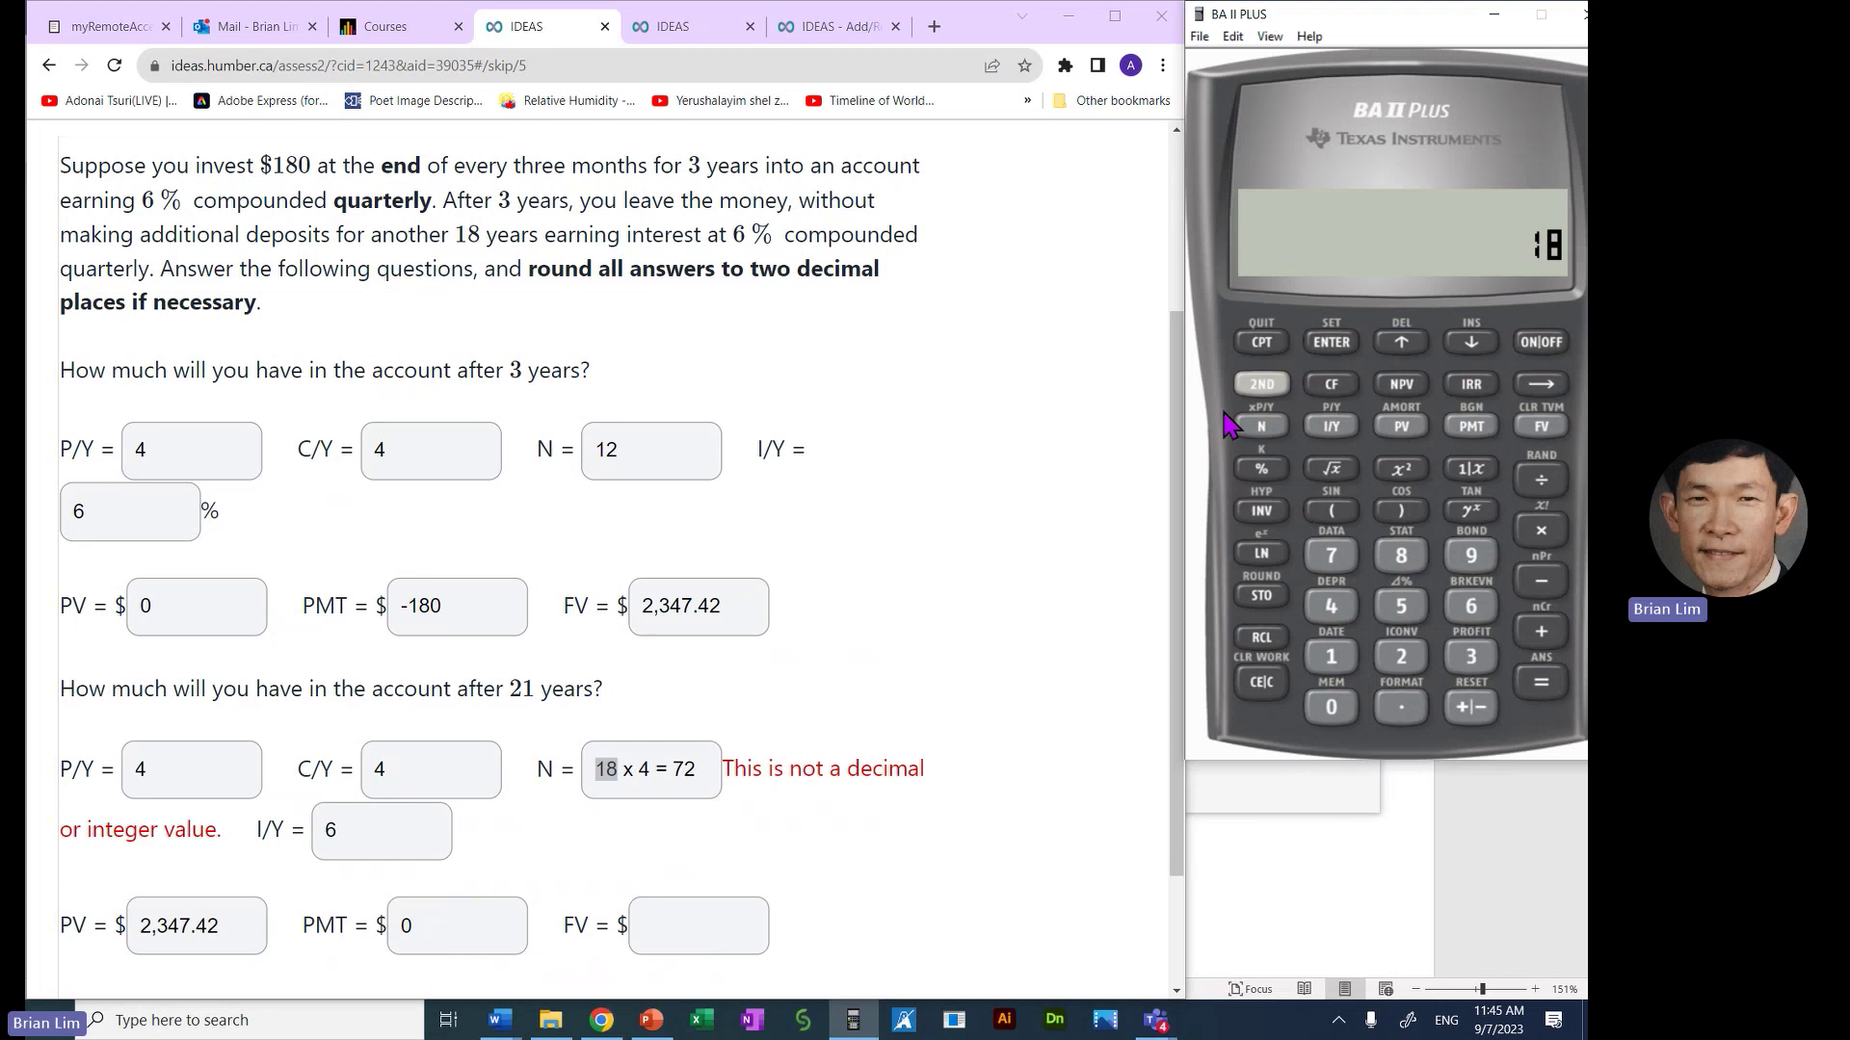
left_click(1260, 385)
left_click(1262, 426)
left_click(1262, 426)
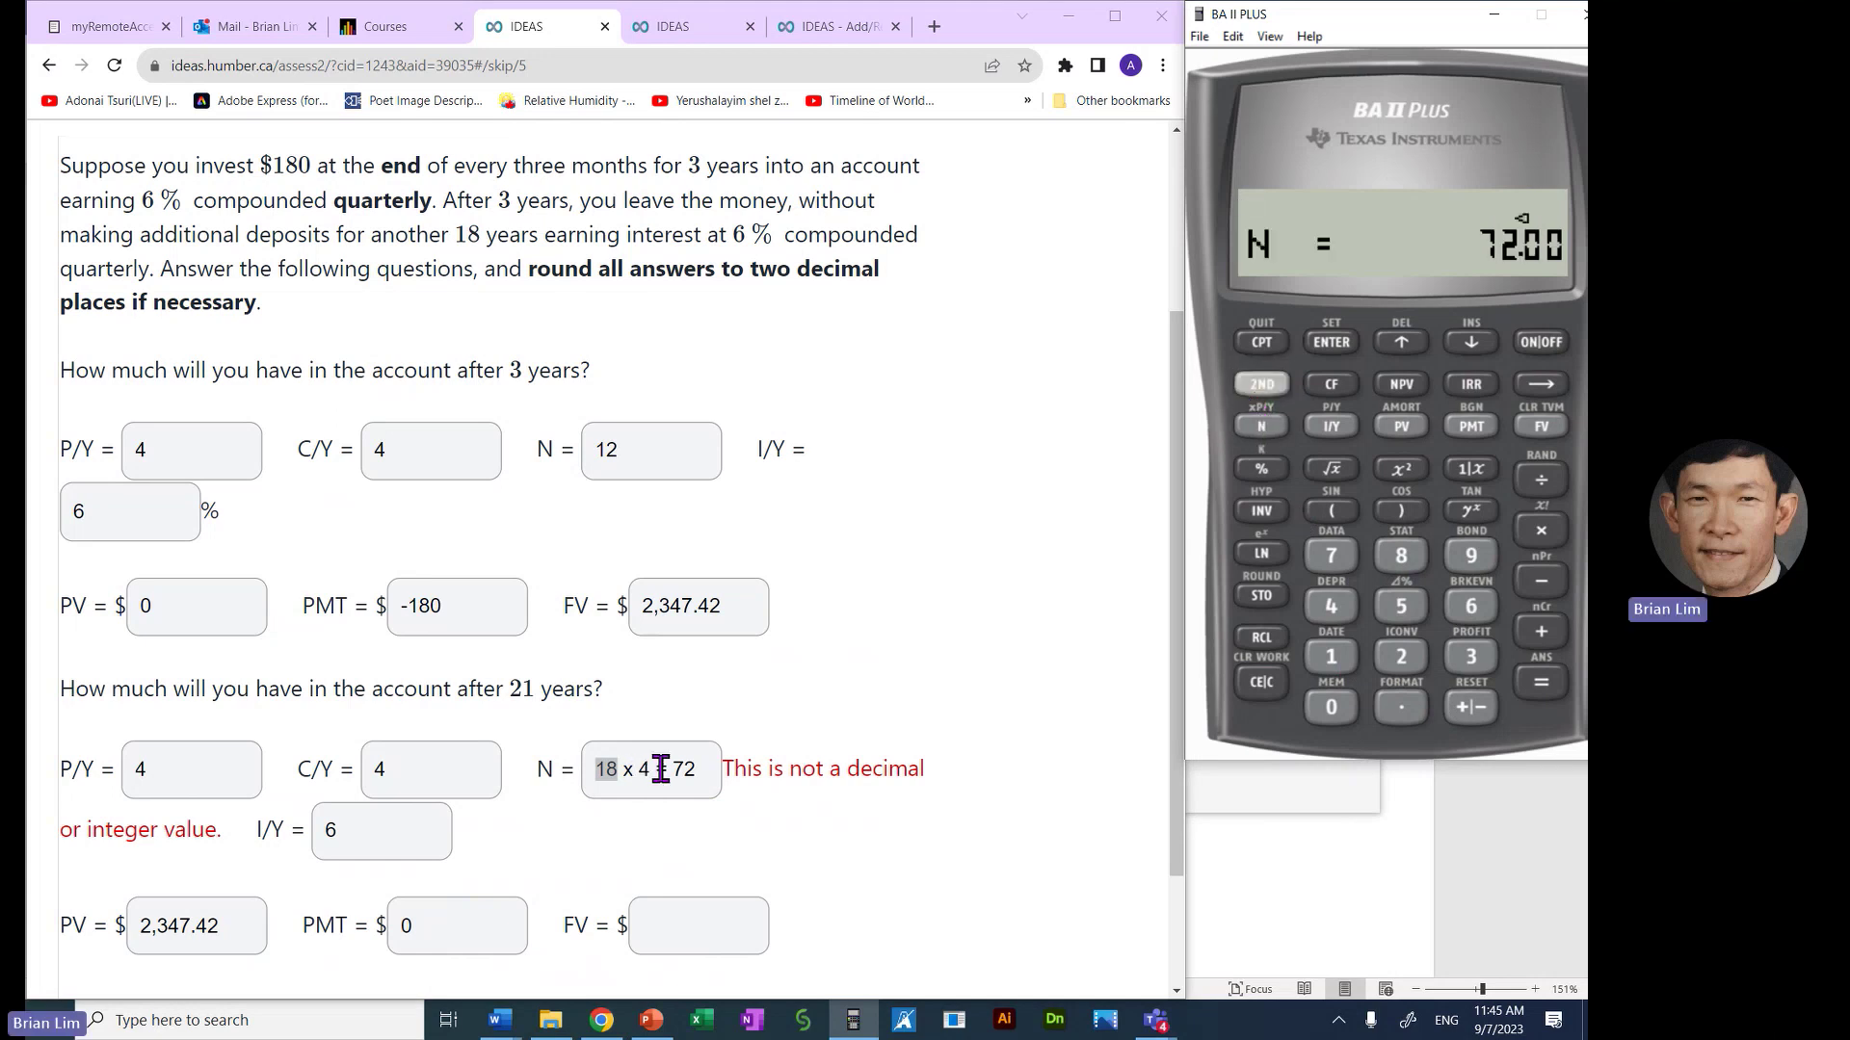
left_click_drag(667, 769, 474, 770)
key("BackSpace")
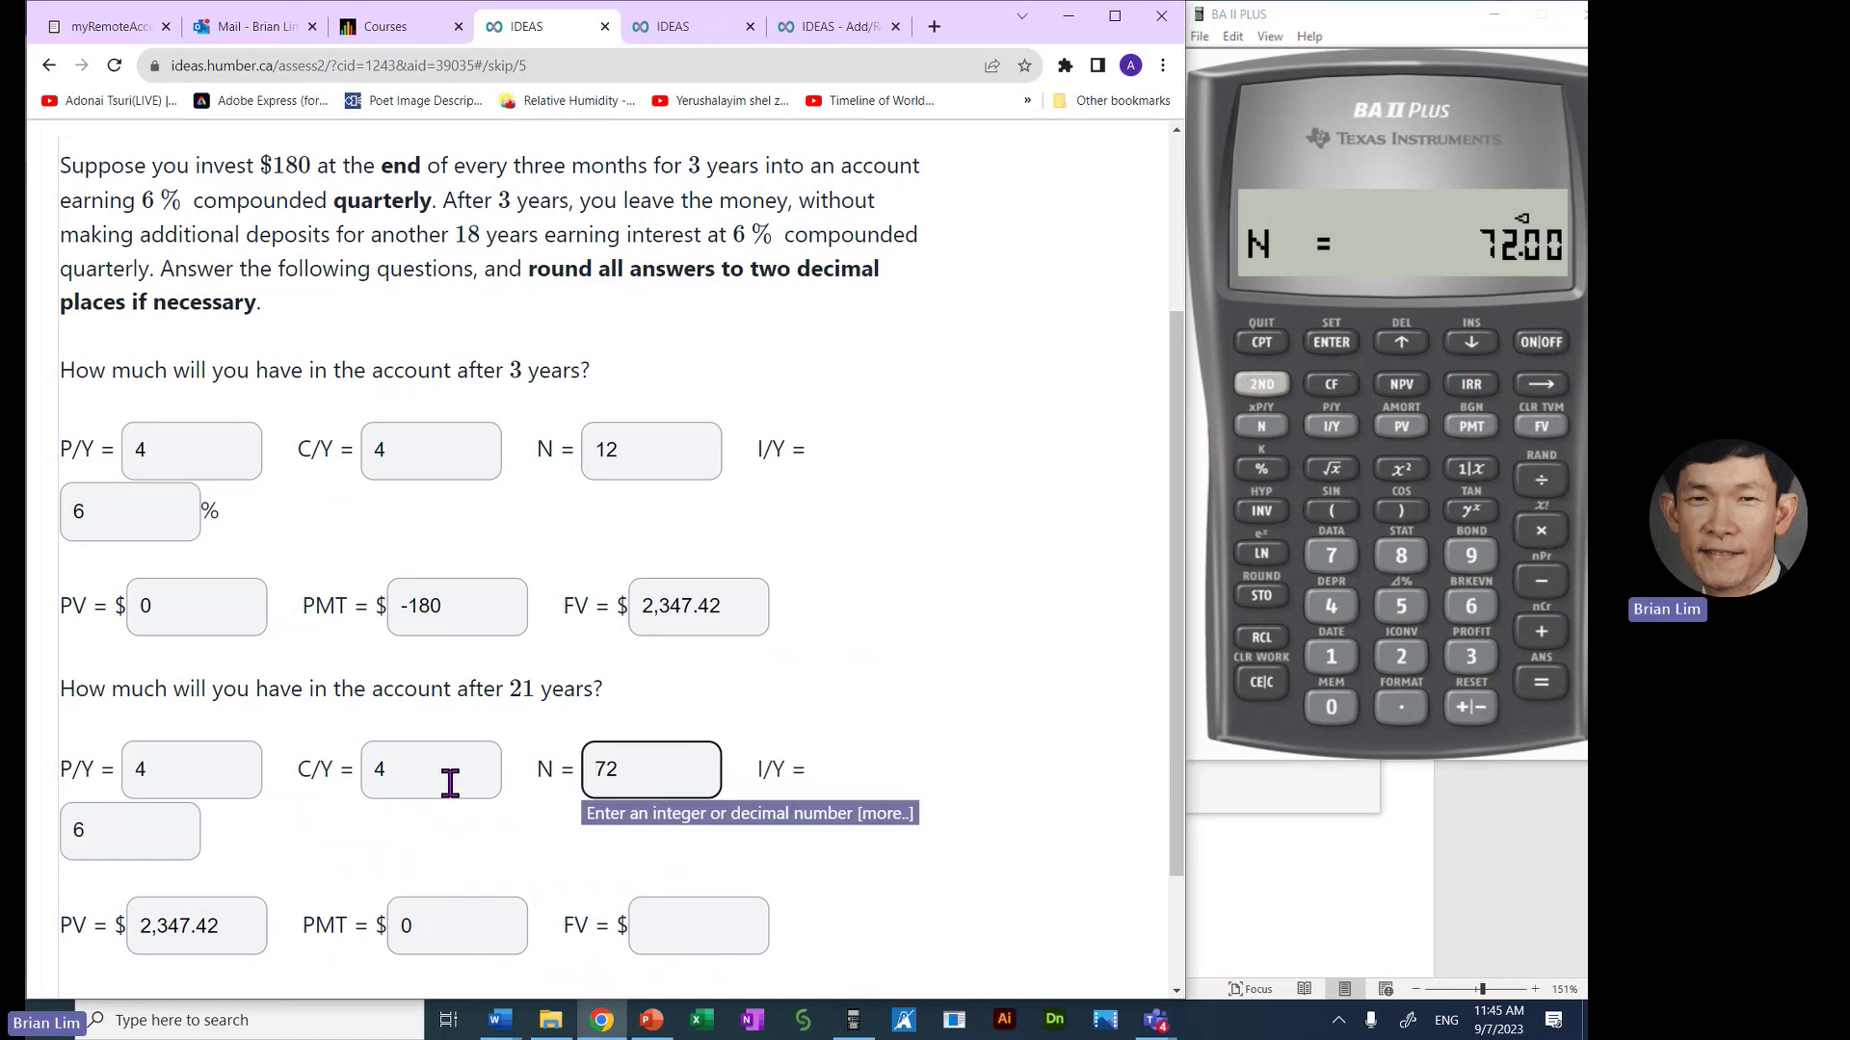
Recall the stored I/Y 6, PV 2,347.42 and PMT -180 to verify them
double_click(124, 834)
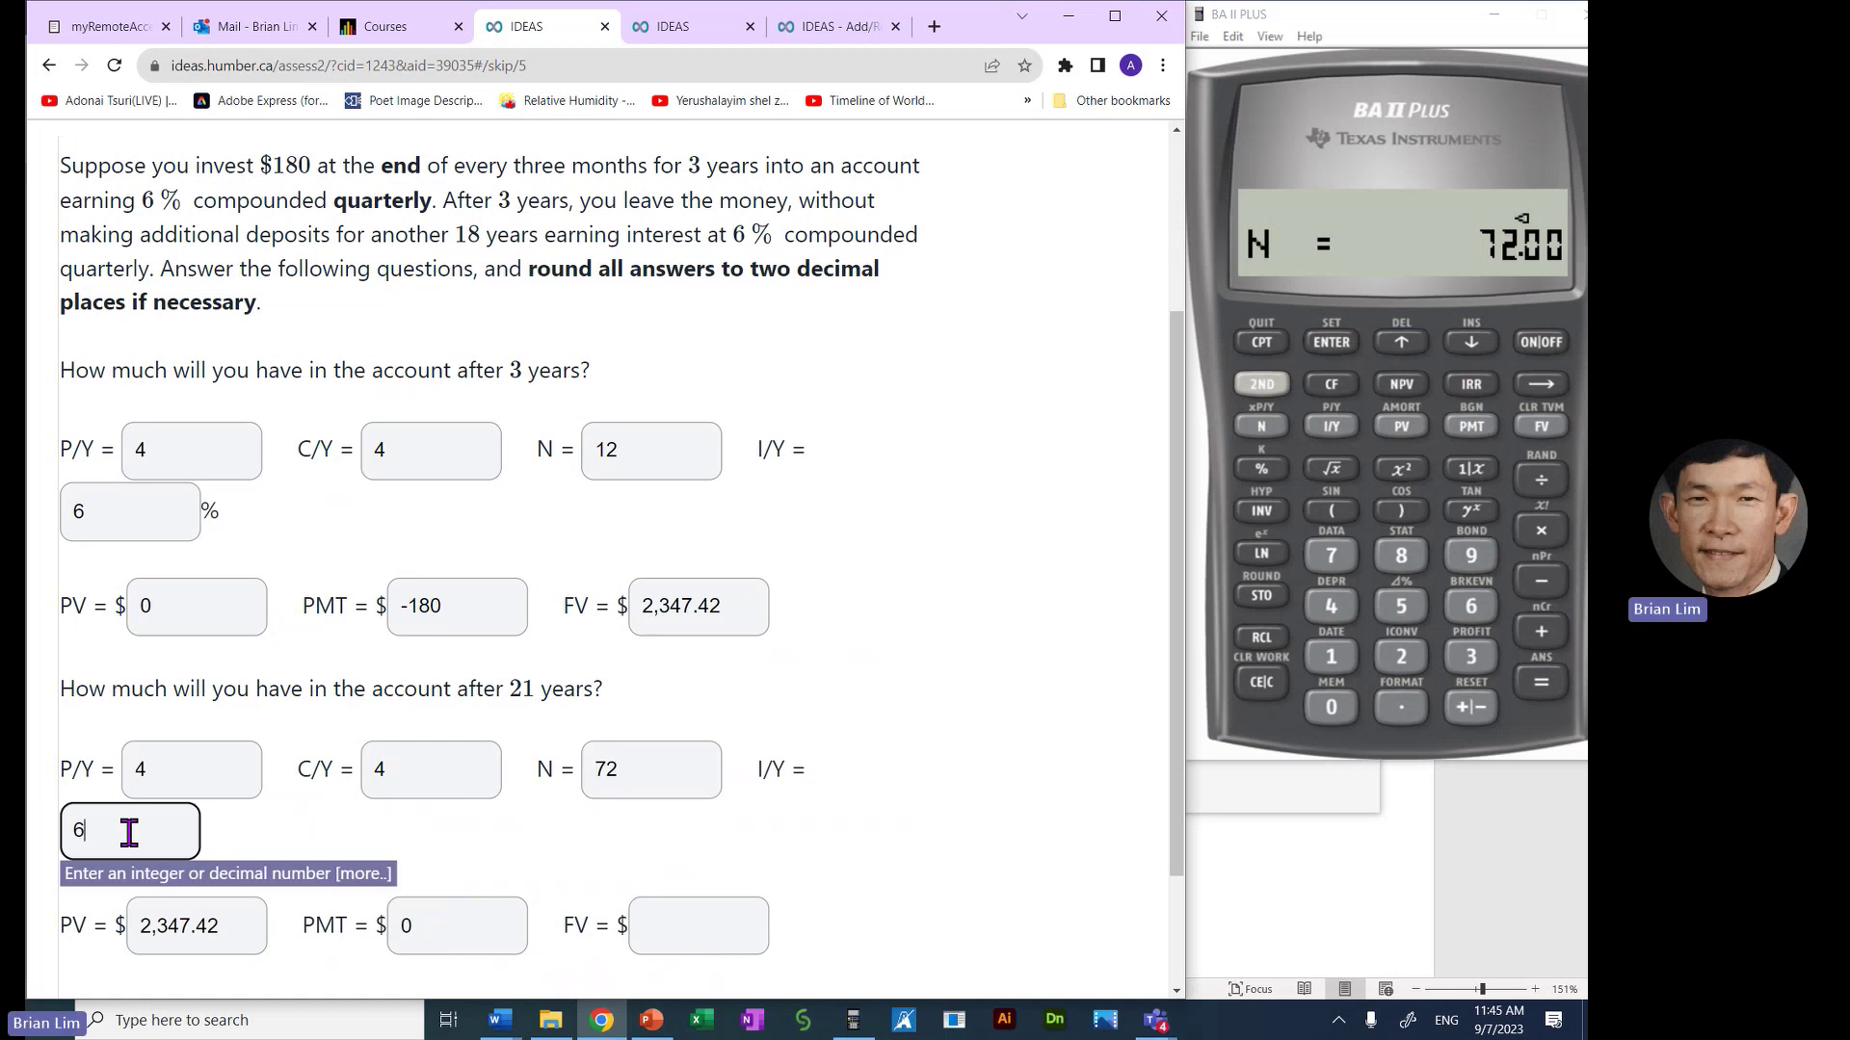
left_click(1267, 645)
left_click(1334, 427)
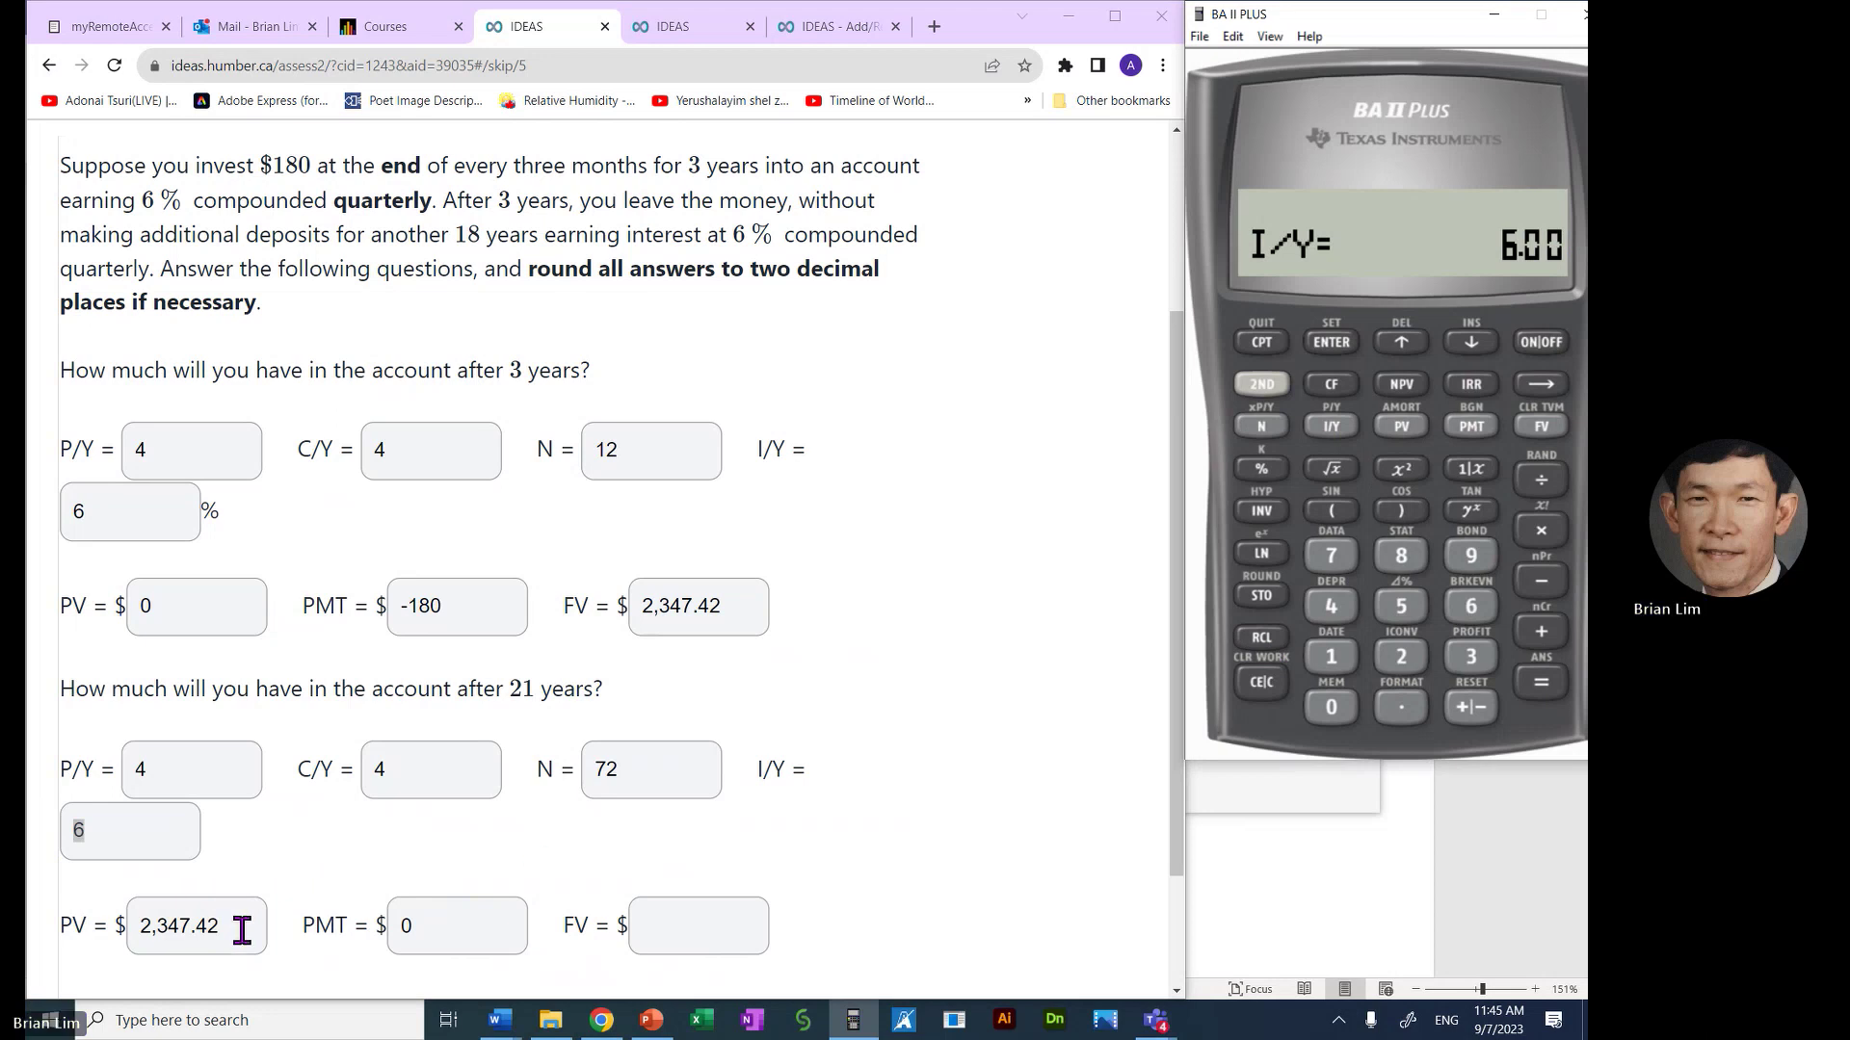
left_click_drag(244, 932, 60, 954)
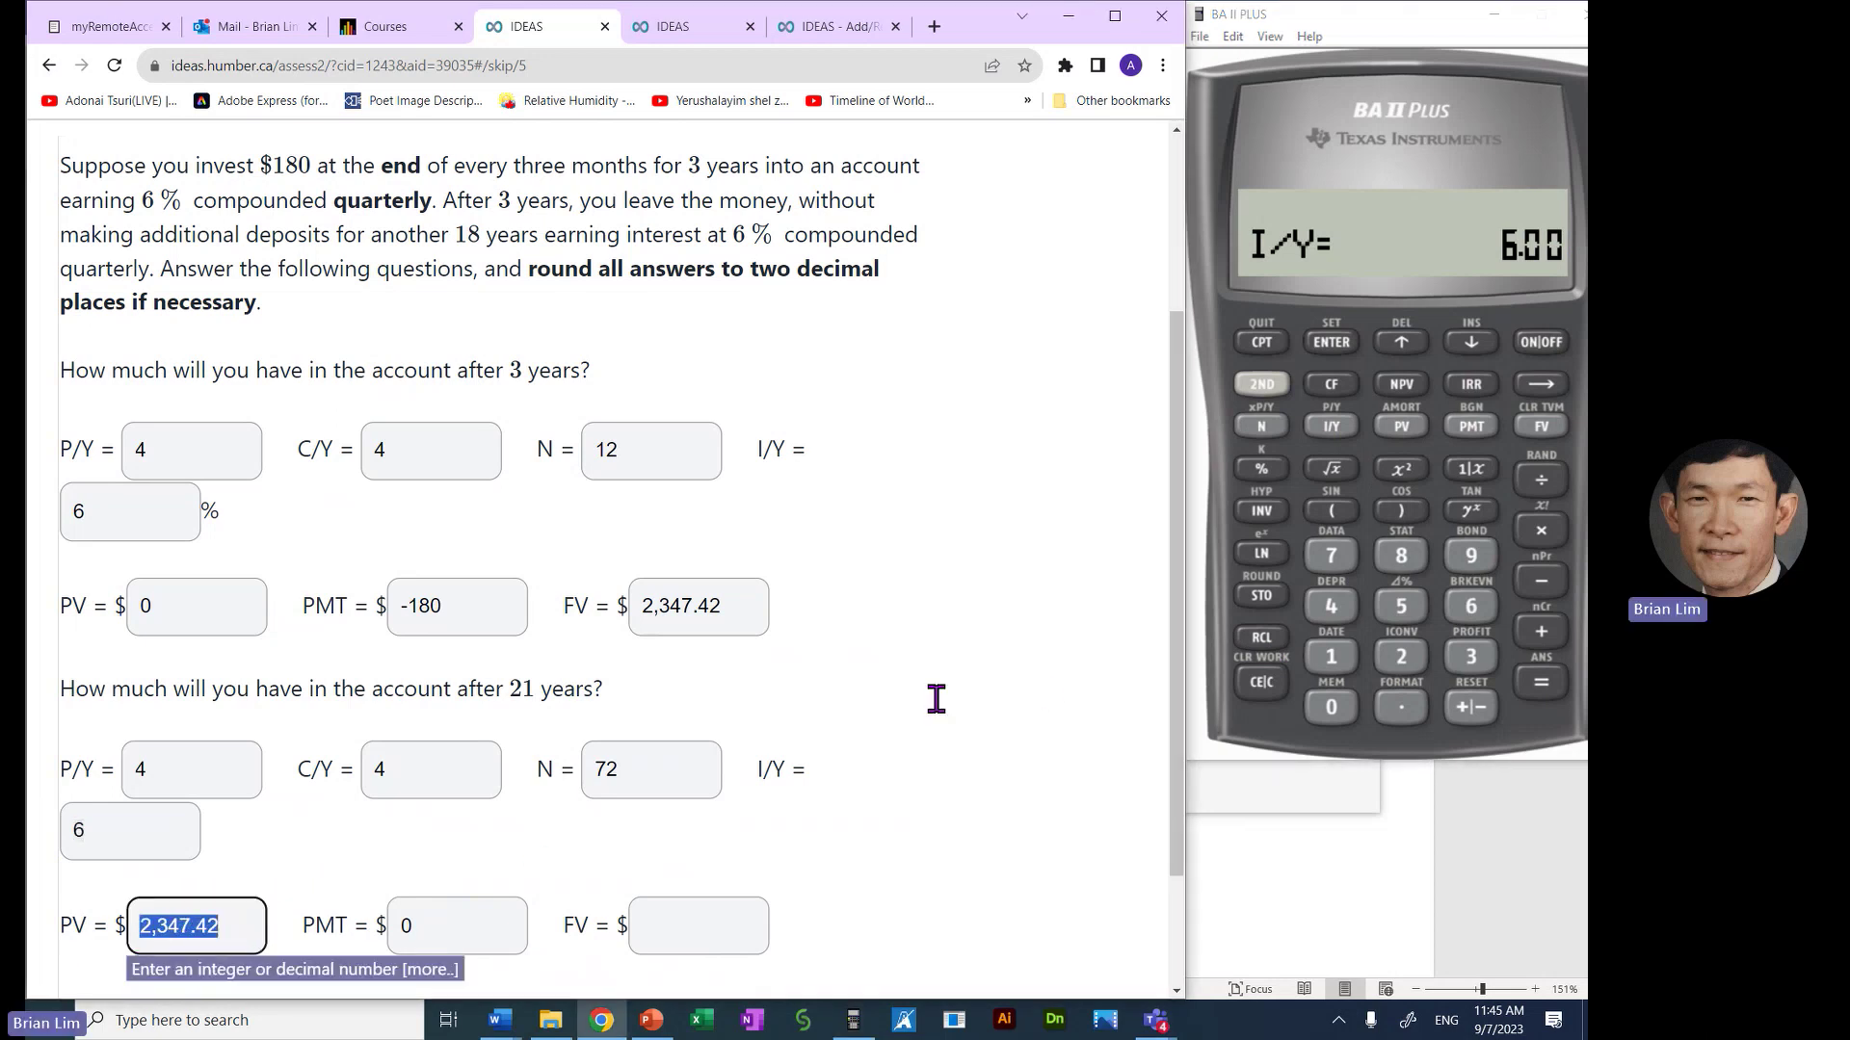
left_click(1257, 644)
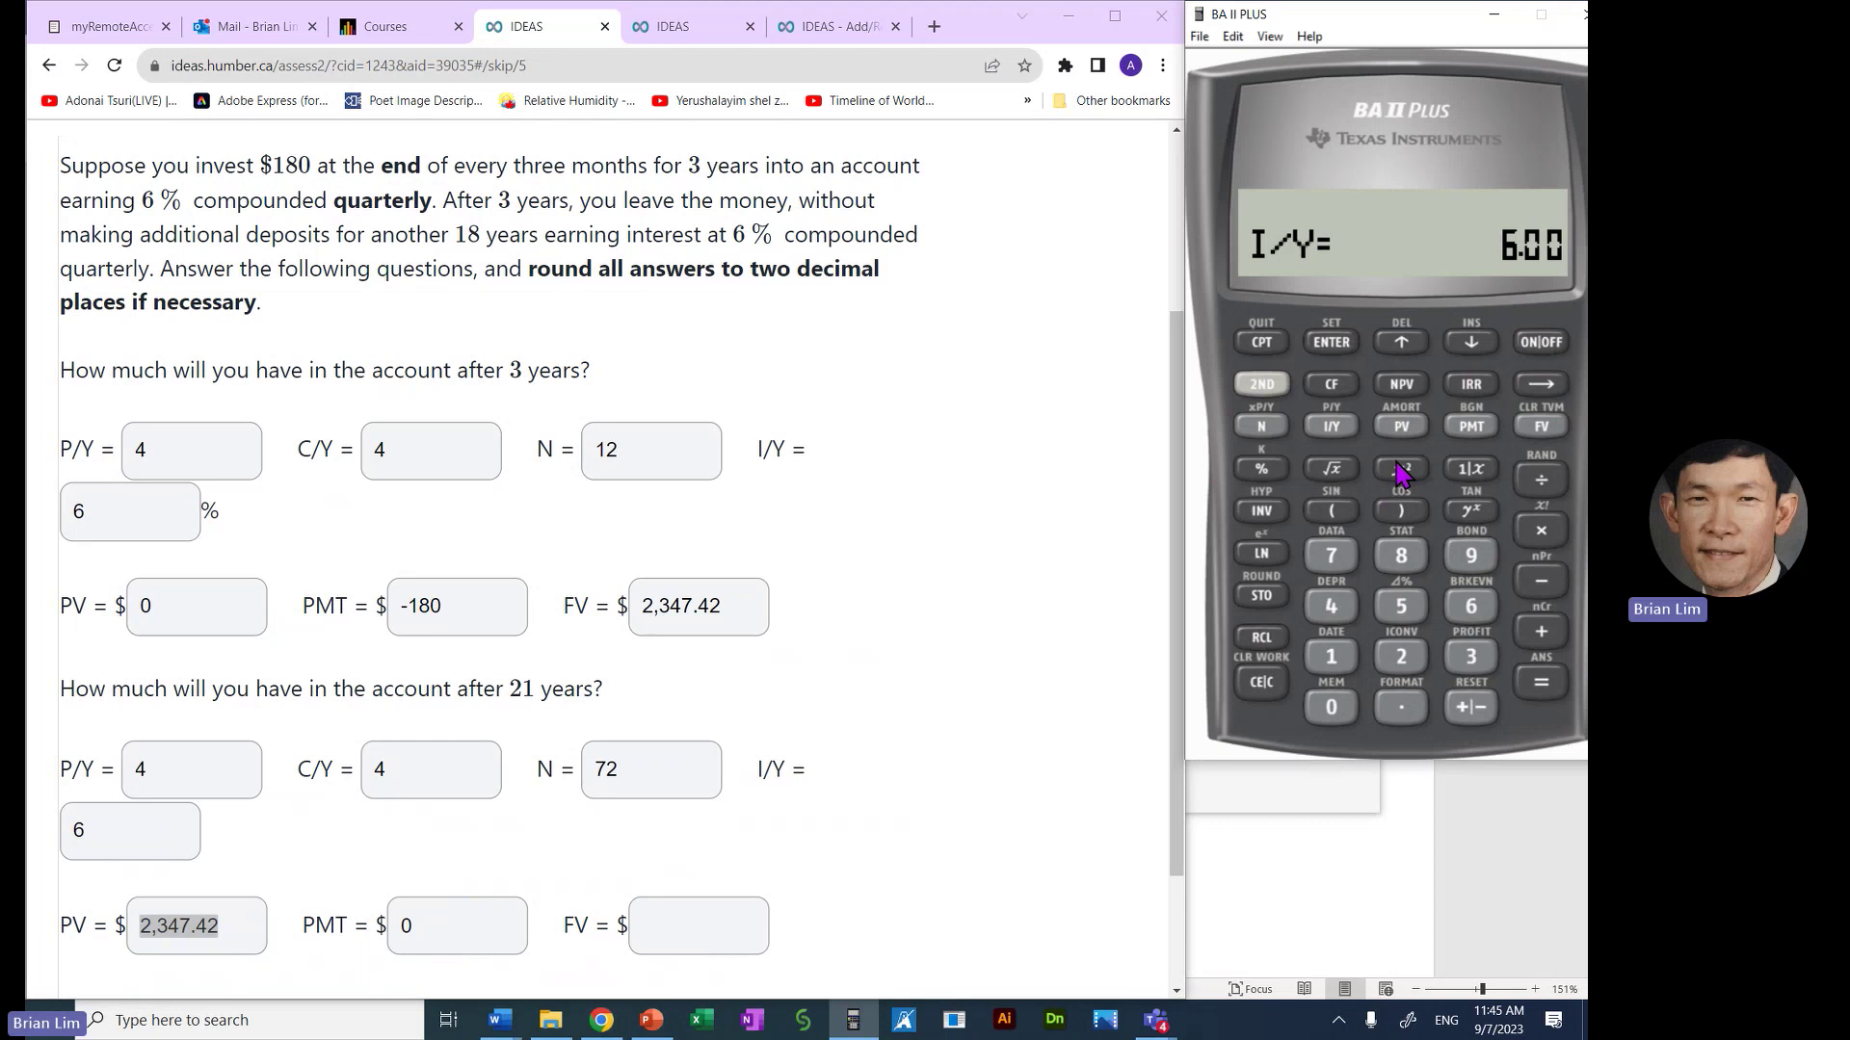
left_click(1401, 427)
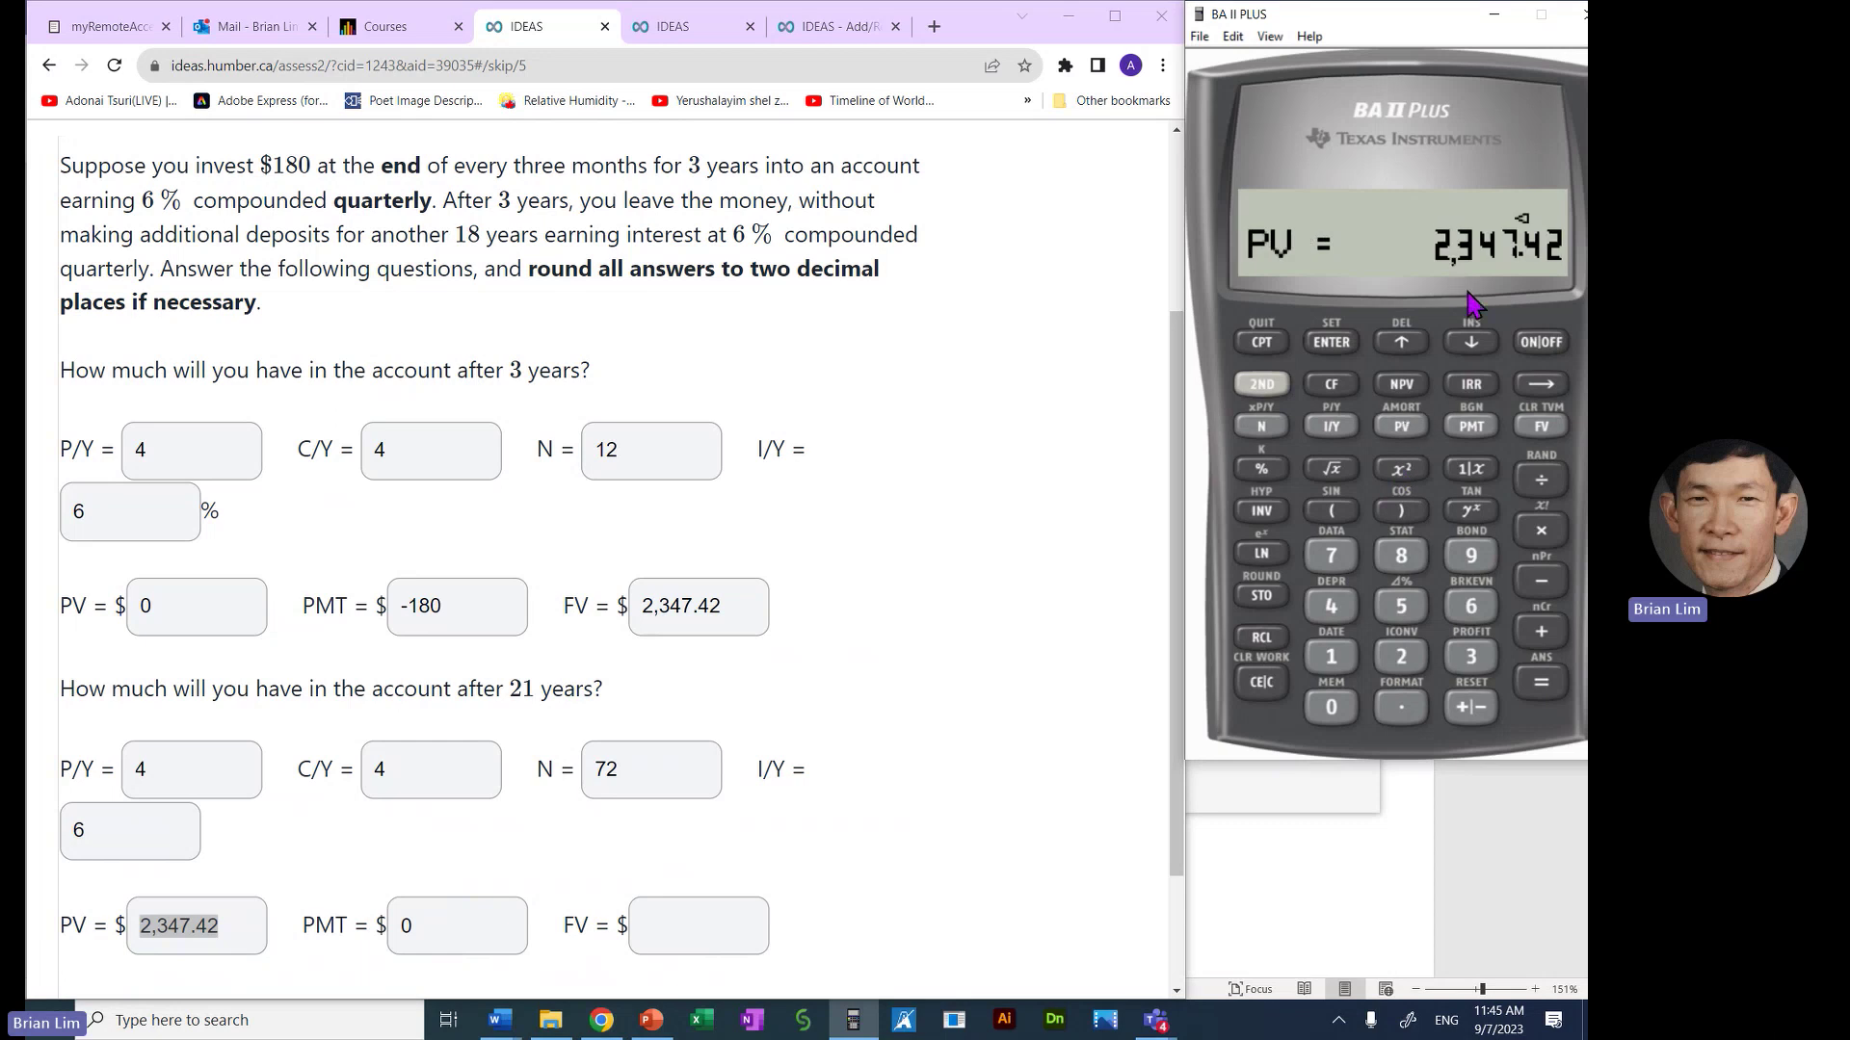
left_click(444, 913)
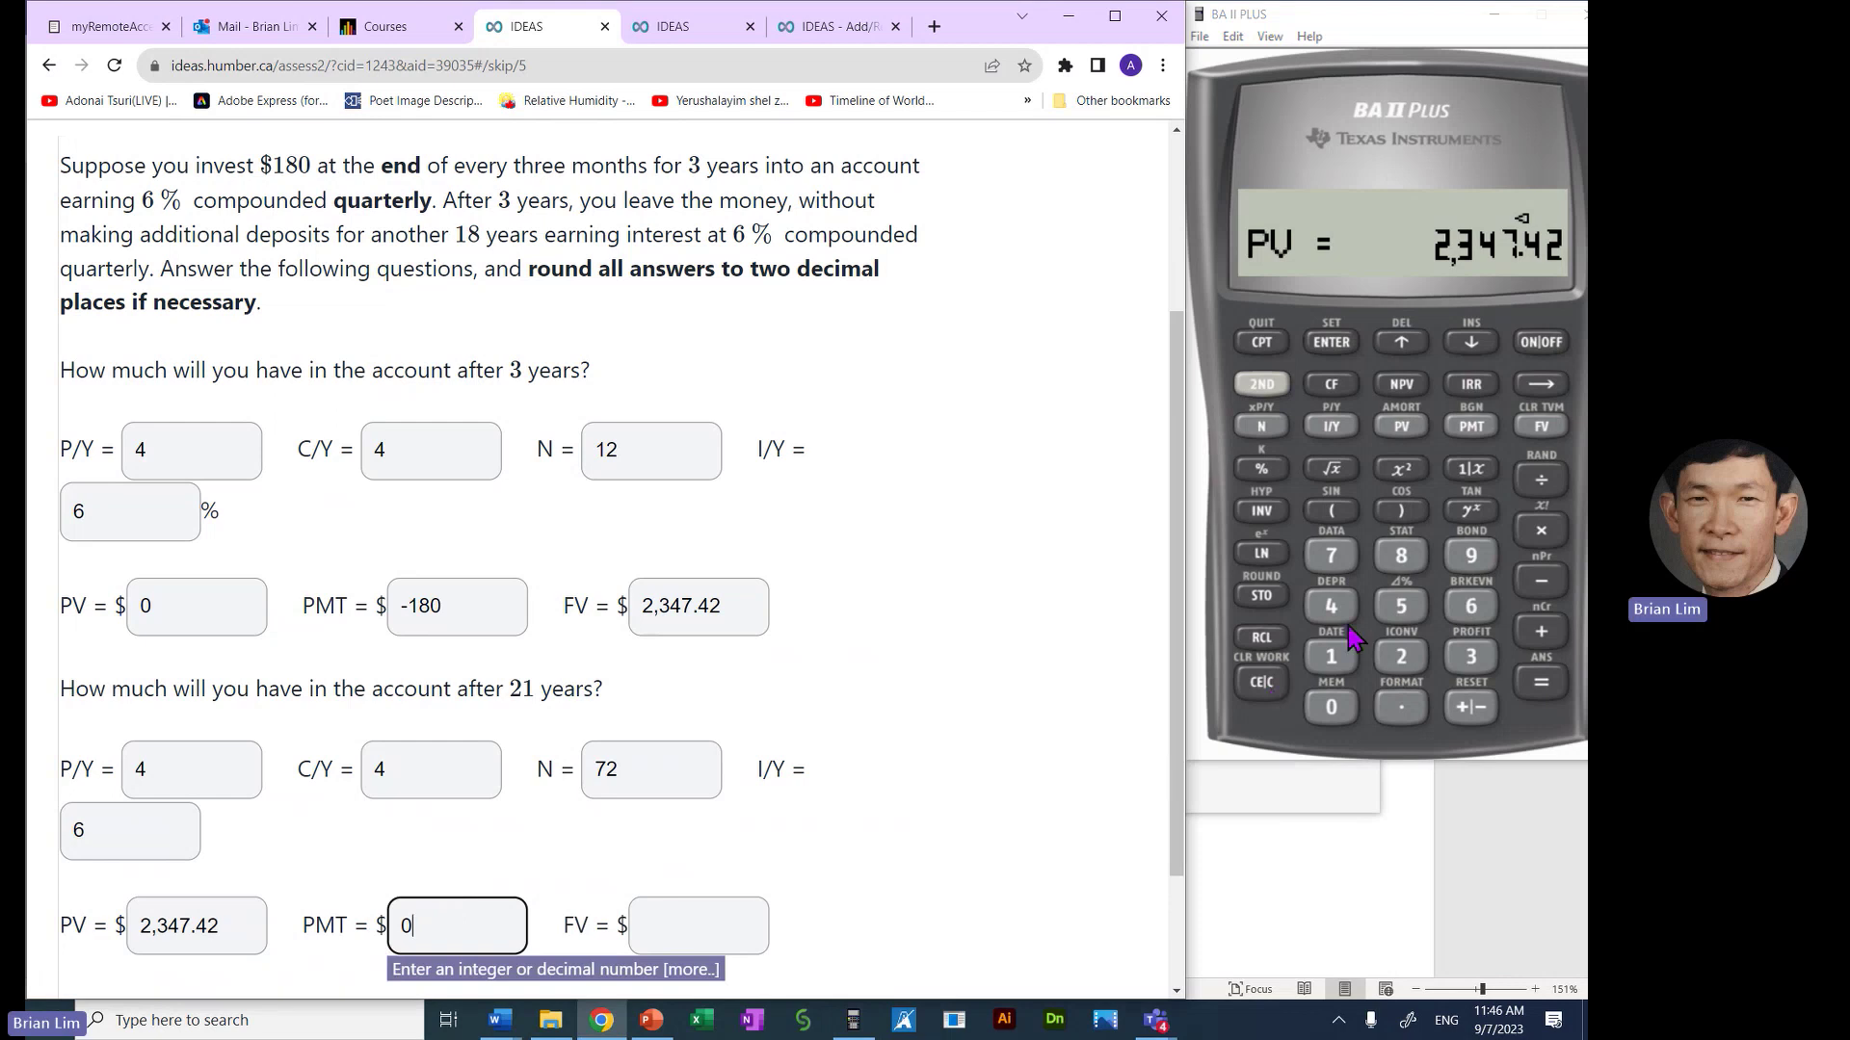
left_click(1277, 660)
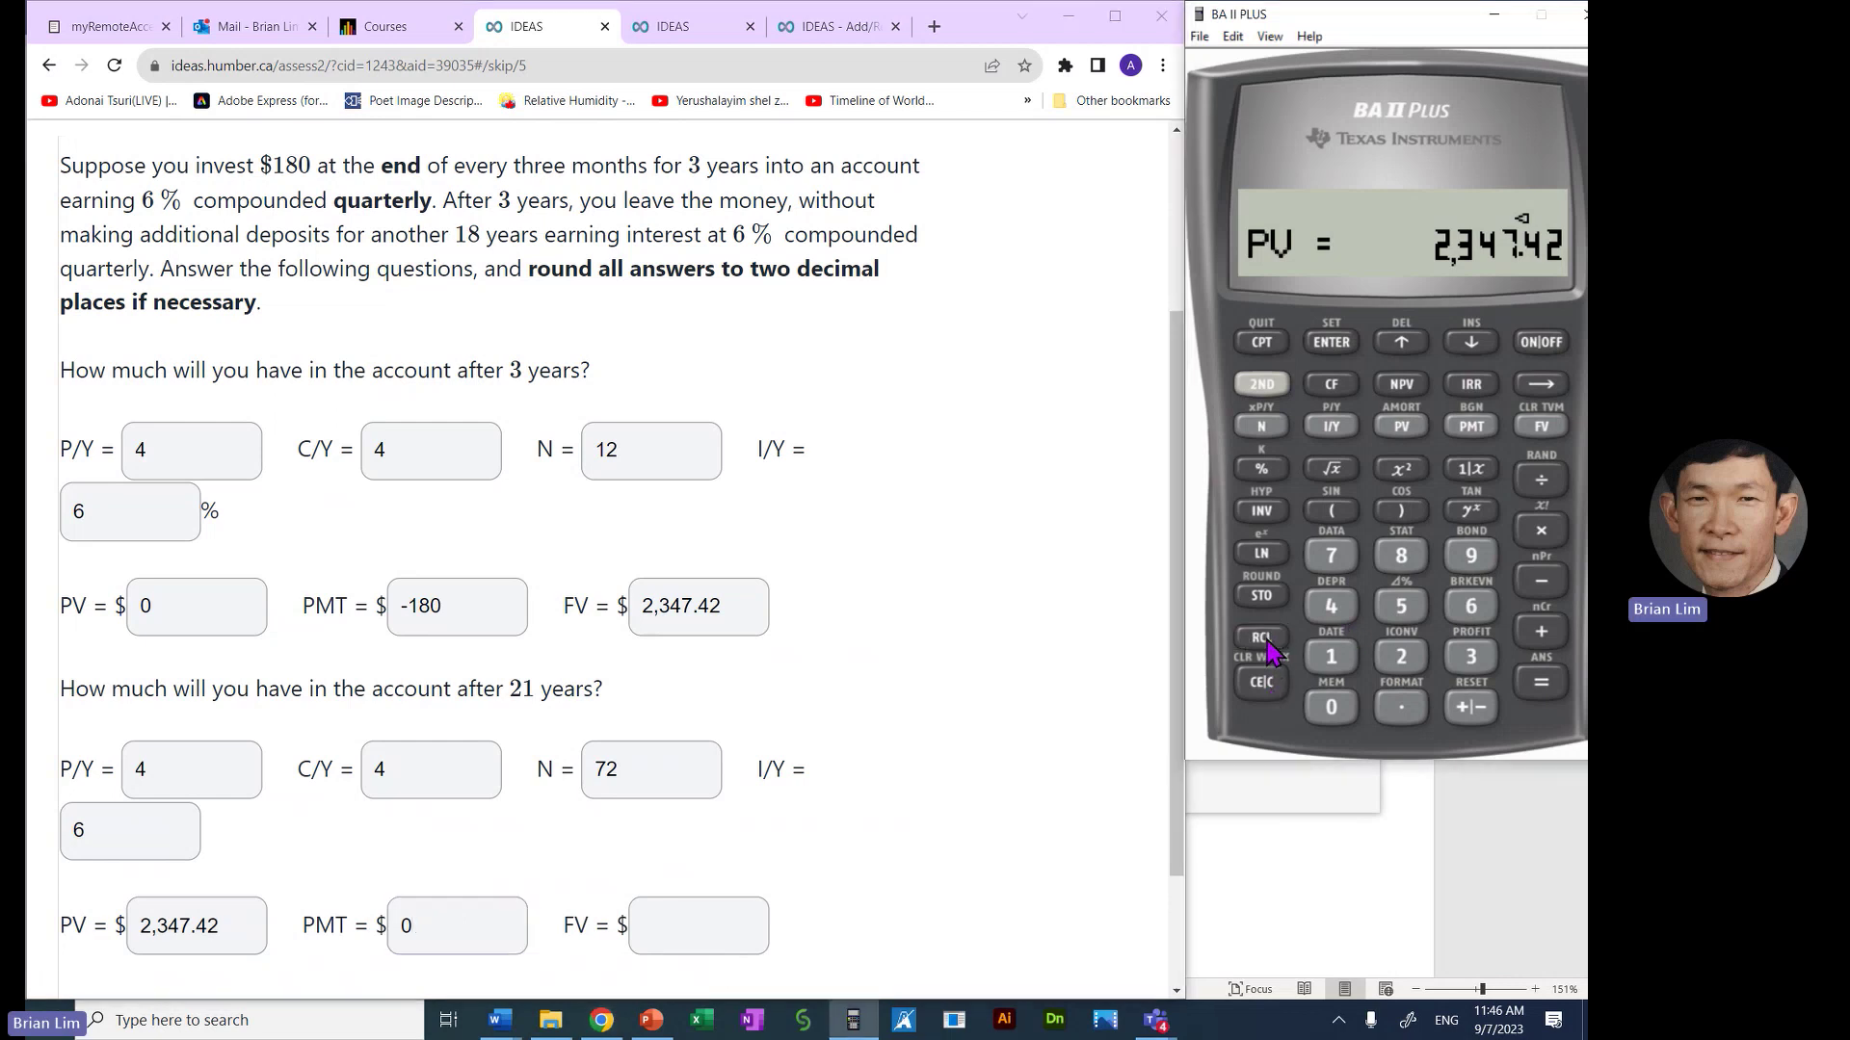
left_click(1468, 430)
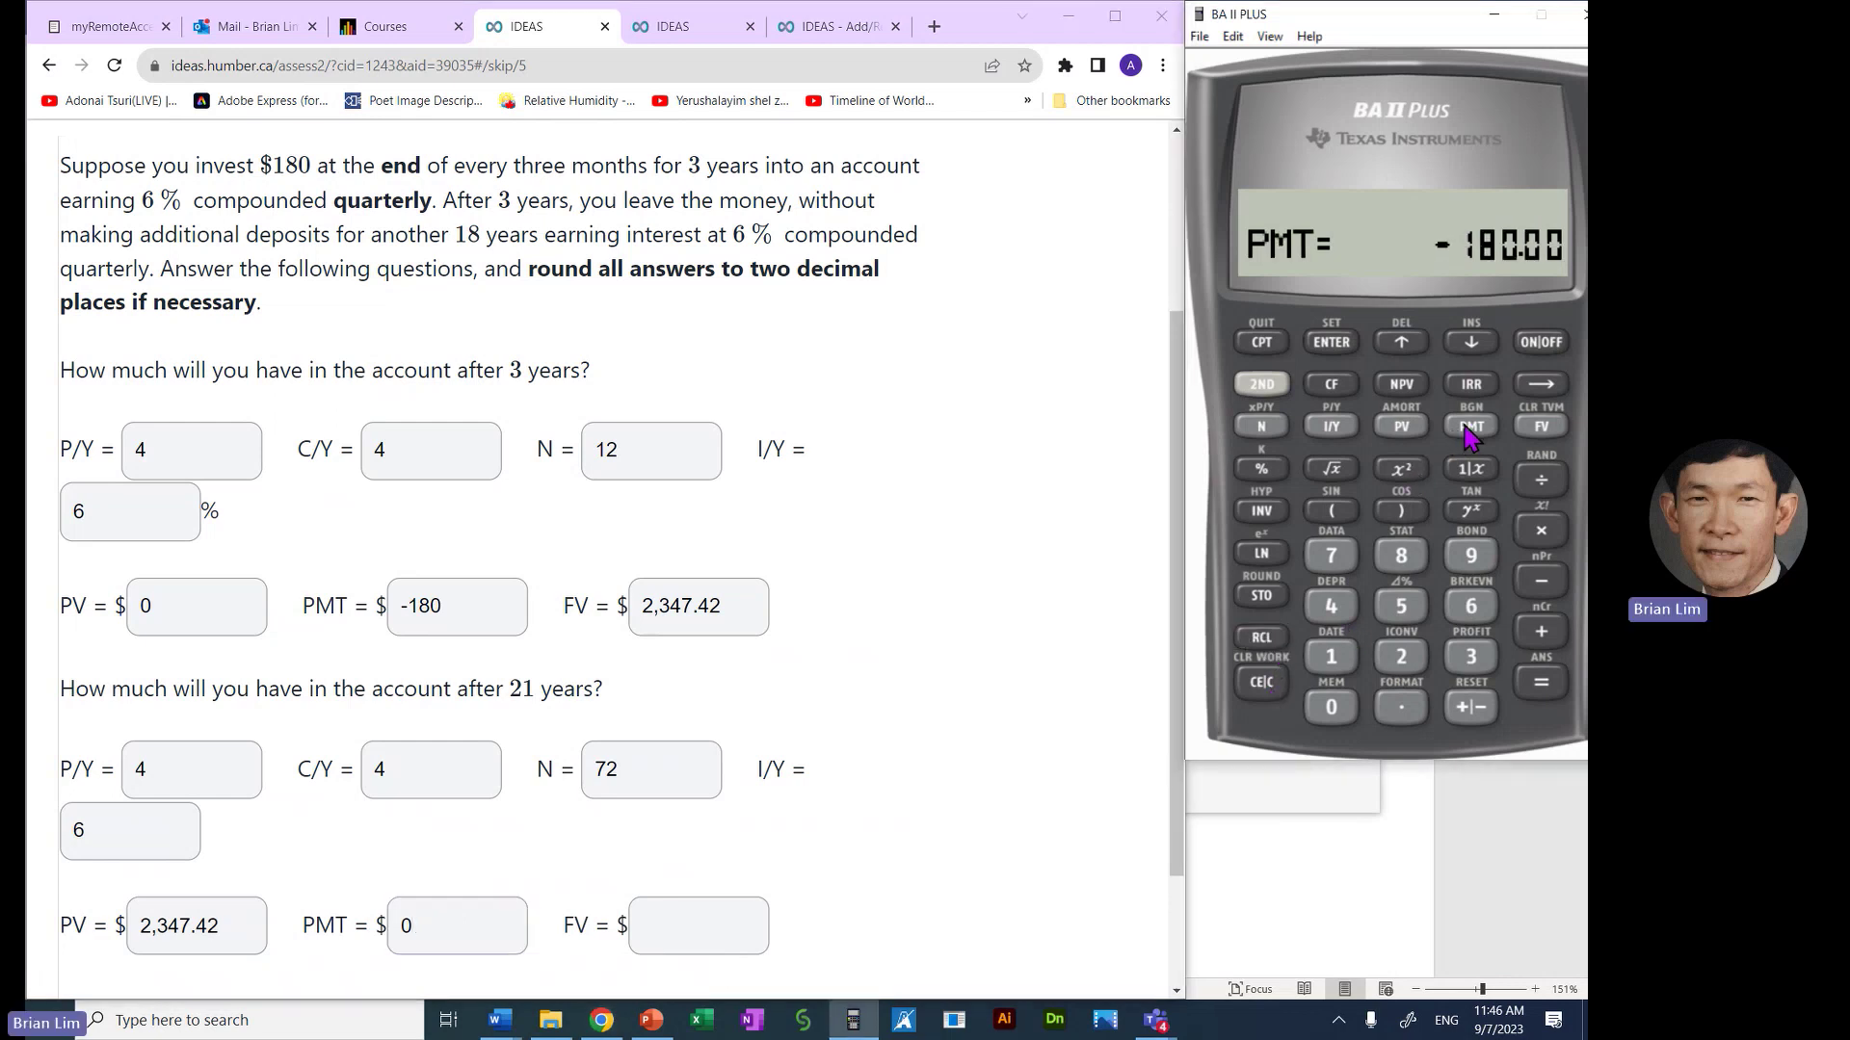
Set PMT to 0, compute FV = -6,857.18, and enter 6,857.18 as the 21-year FV
left_click(1337, 710)
left_click(1474, 432)
left_click(1272, 343)
left_click(1545, 428)
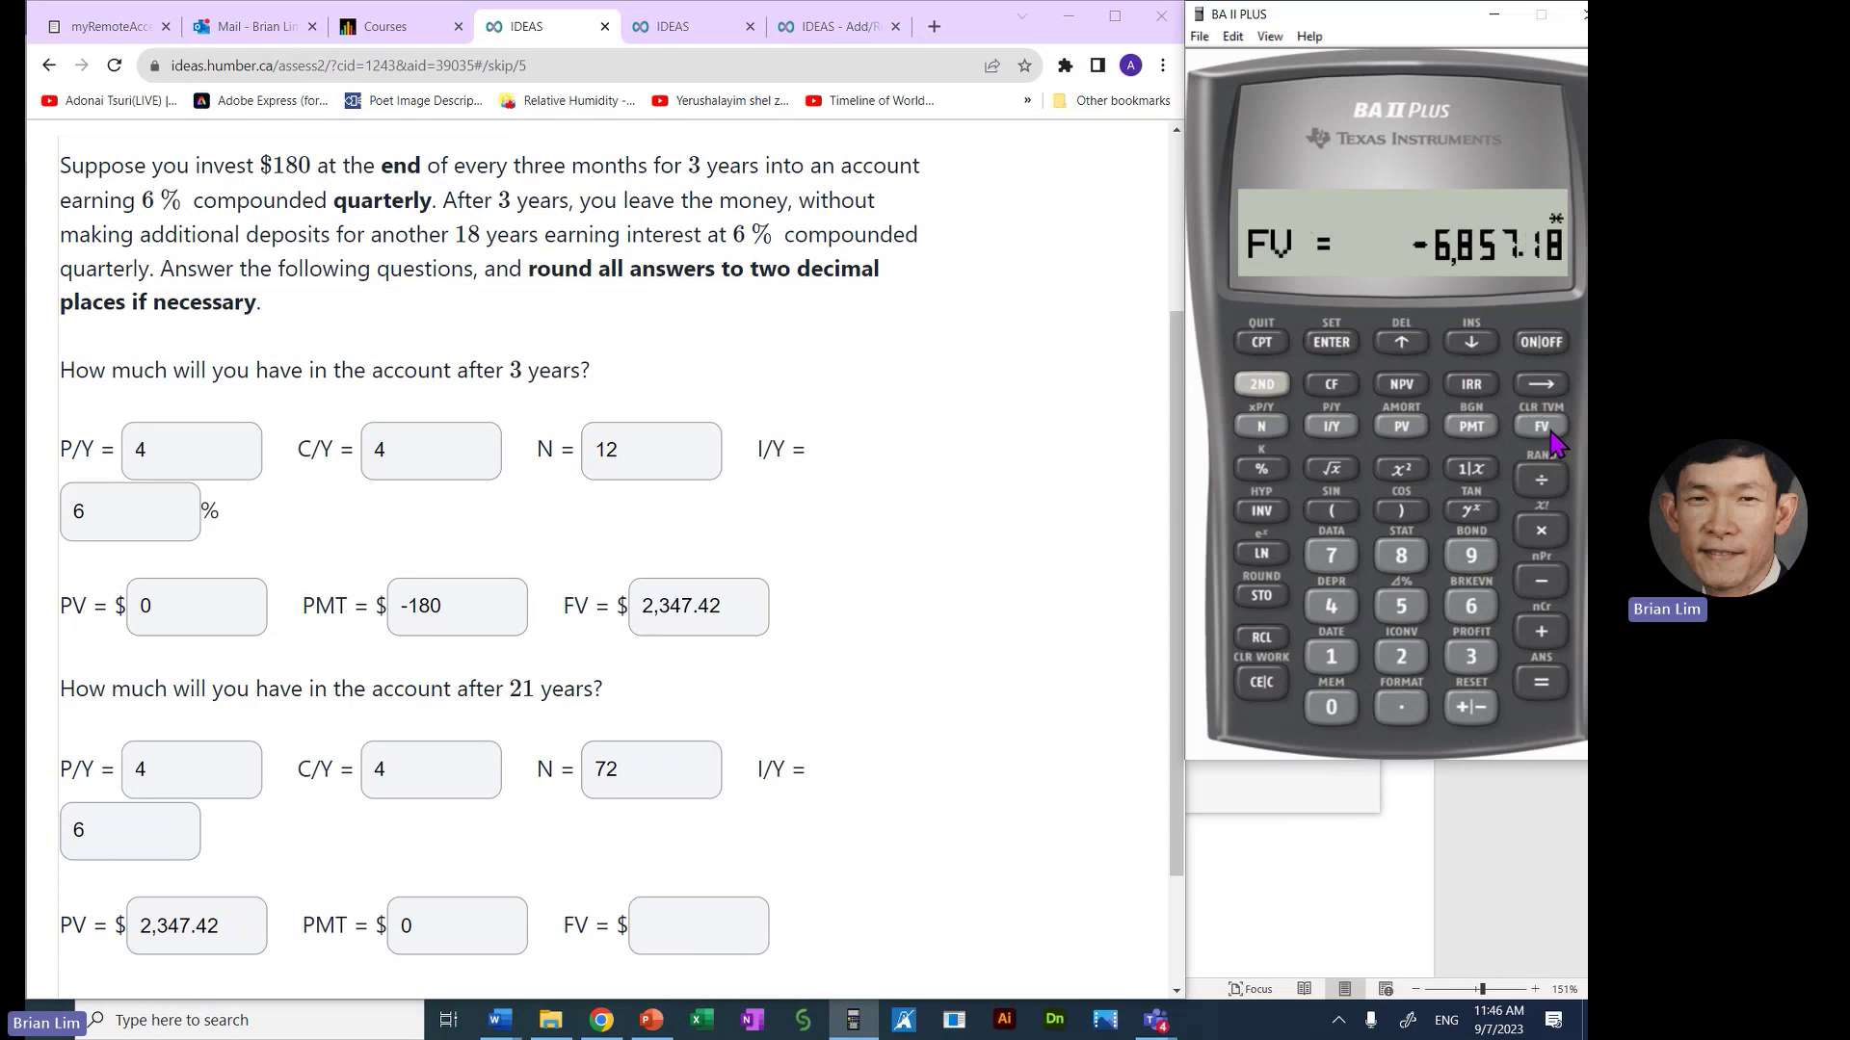
left_click(707, 925)
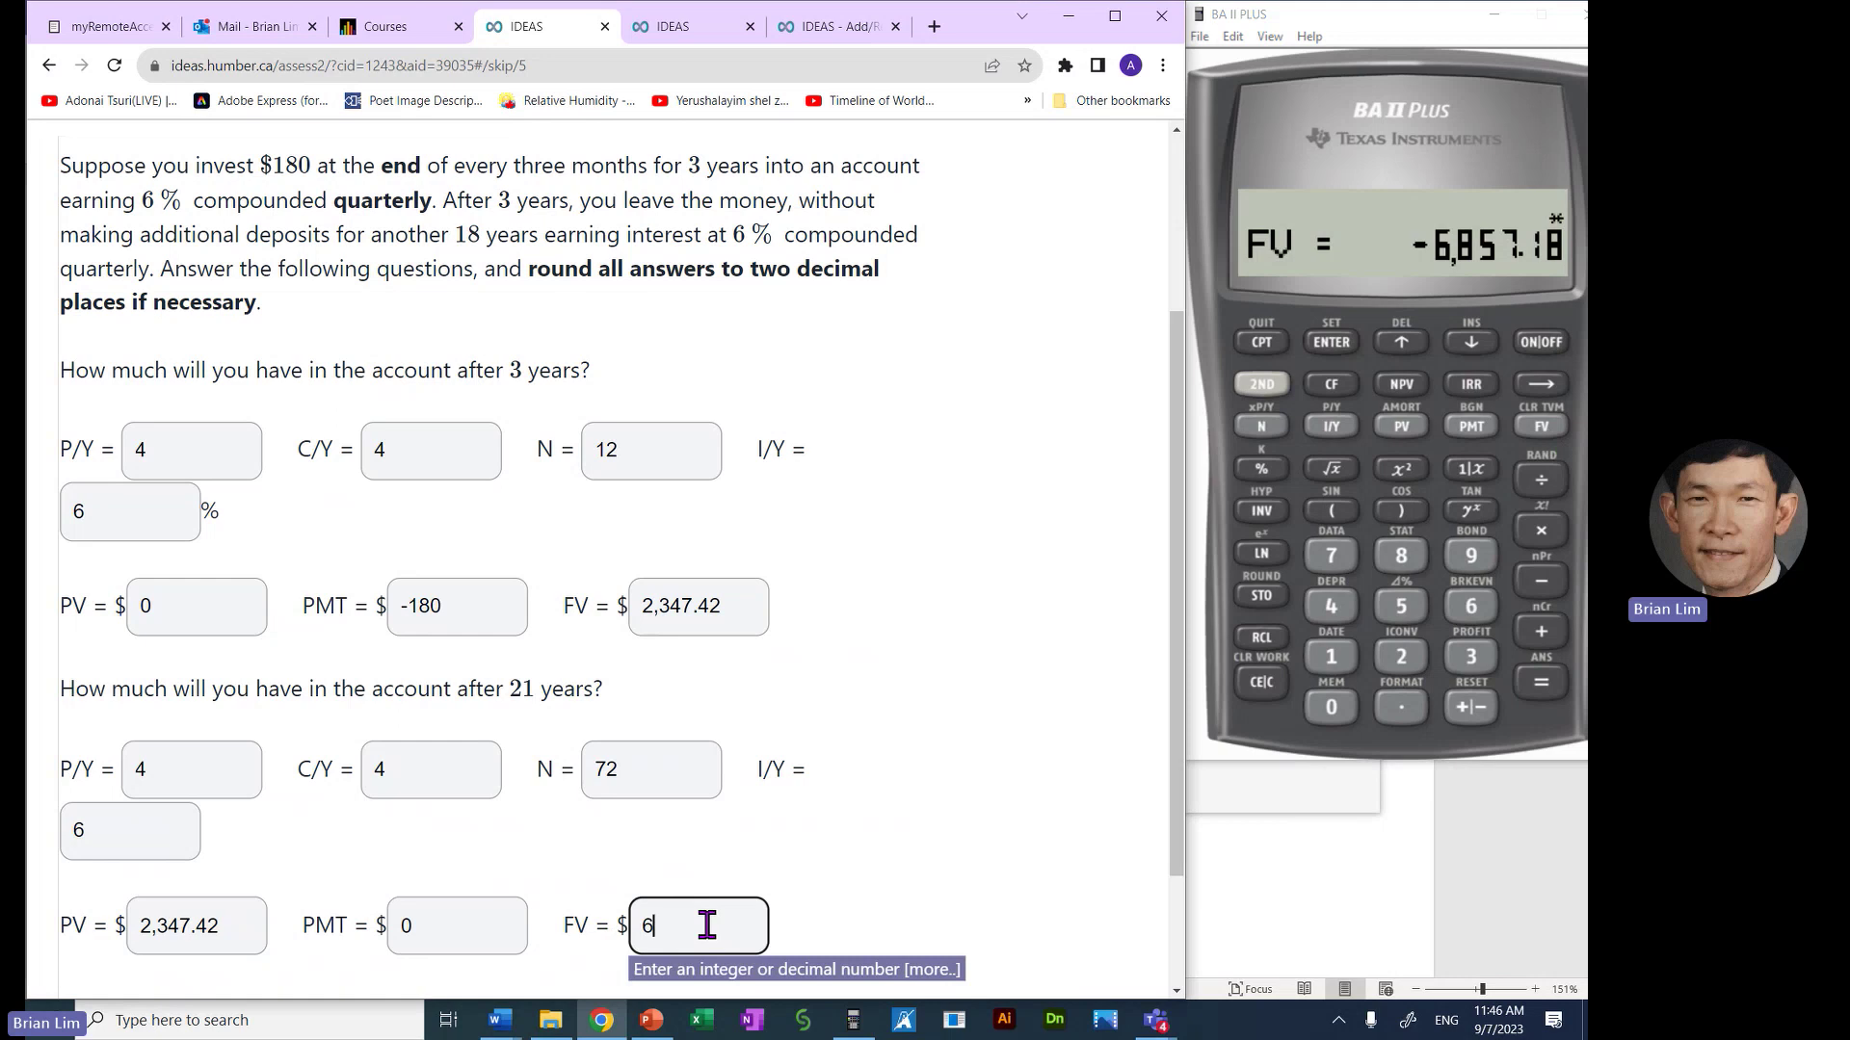
type("6,857.18")
scroll(940, 759, "down", 3)
Submit Question 5 and scroll up to the 3-of-3 score banner
left_click(456, 864)
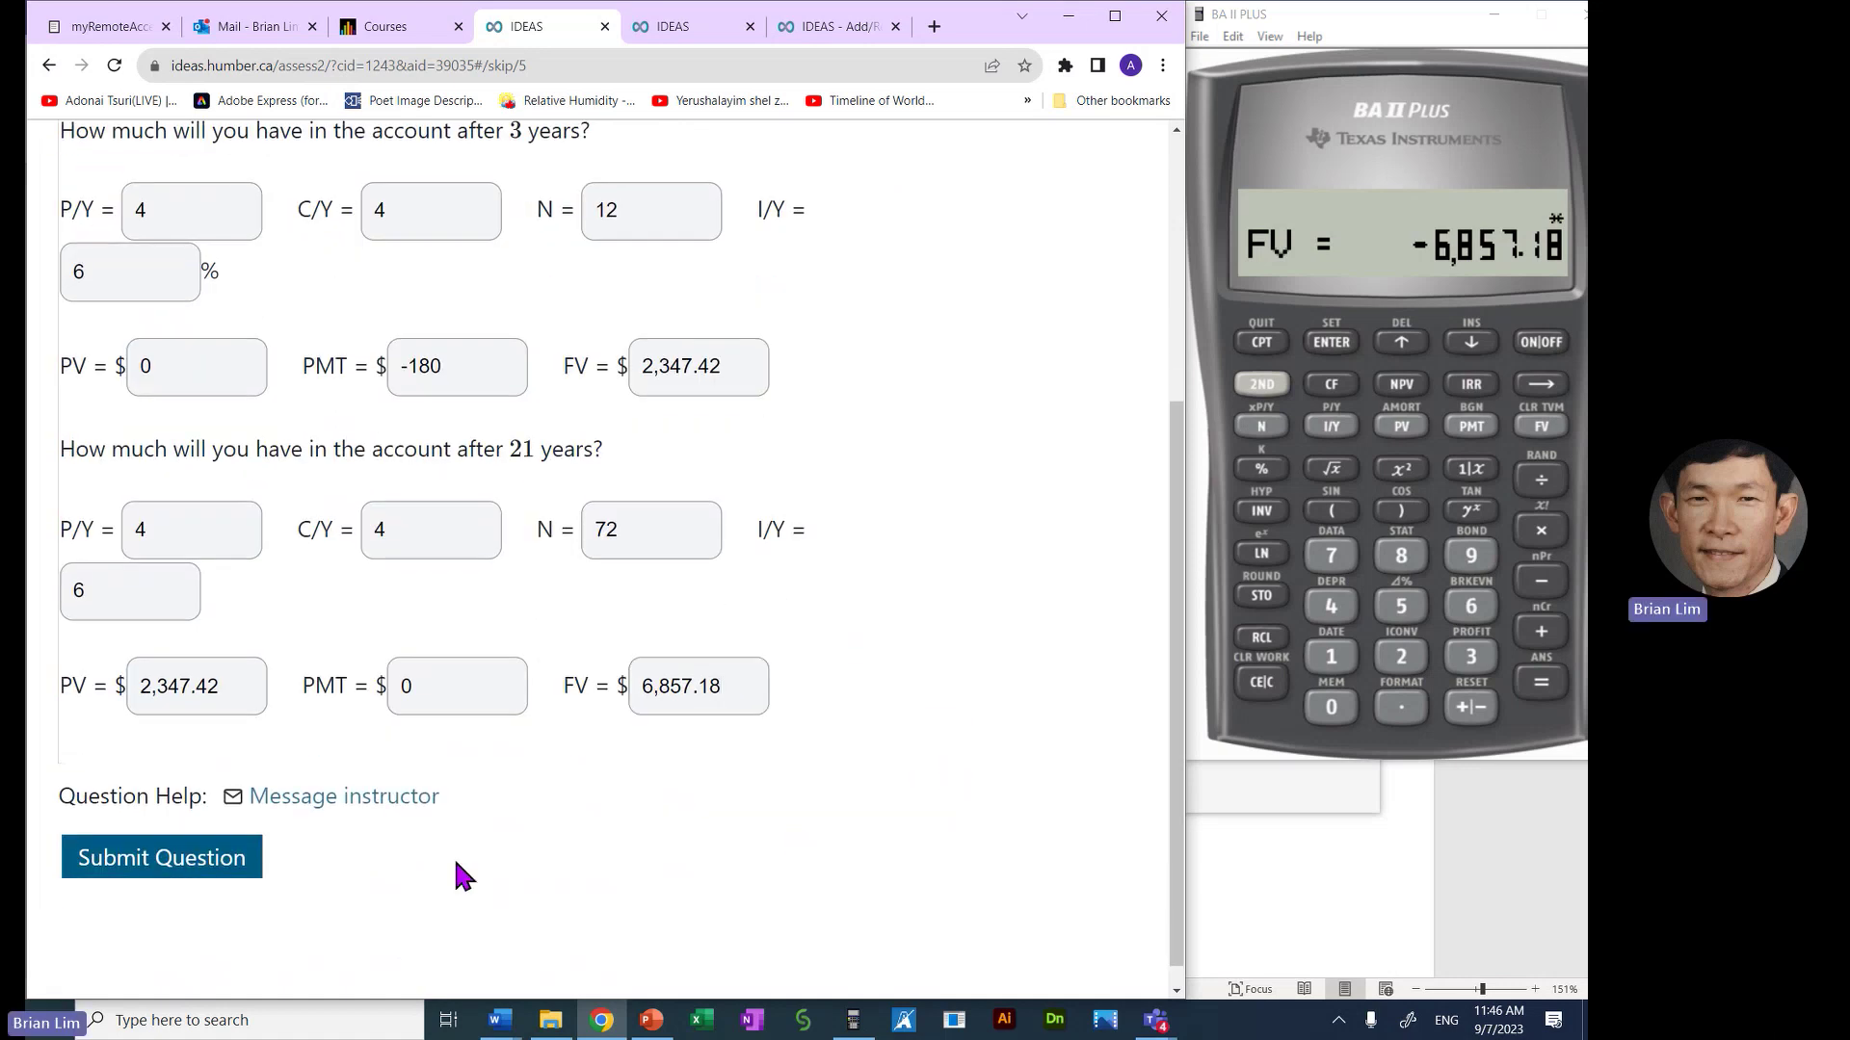
left_click(139, 868)
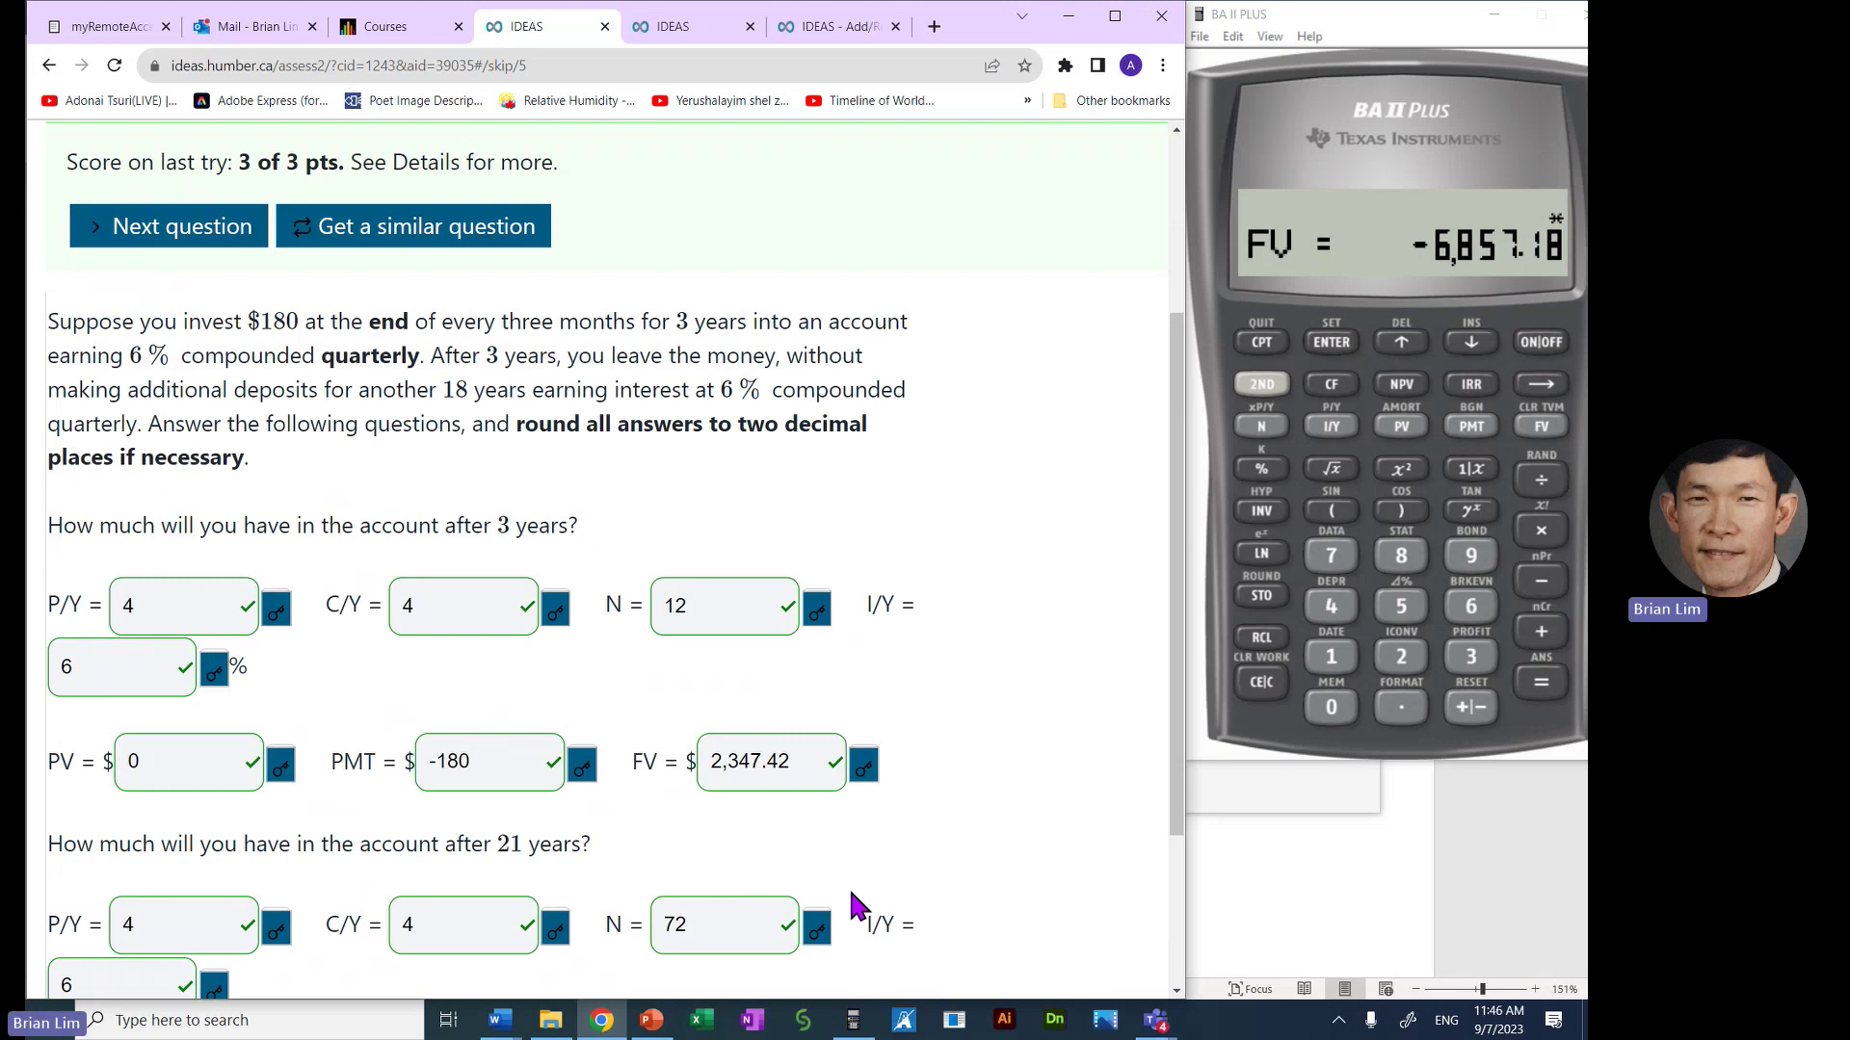
scroll(857, 906, "up", 2)
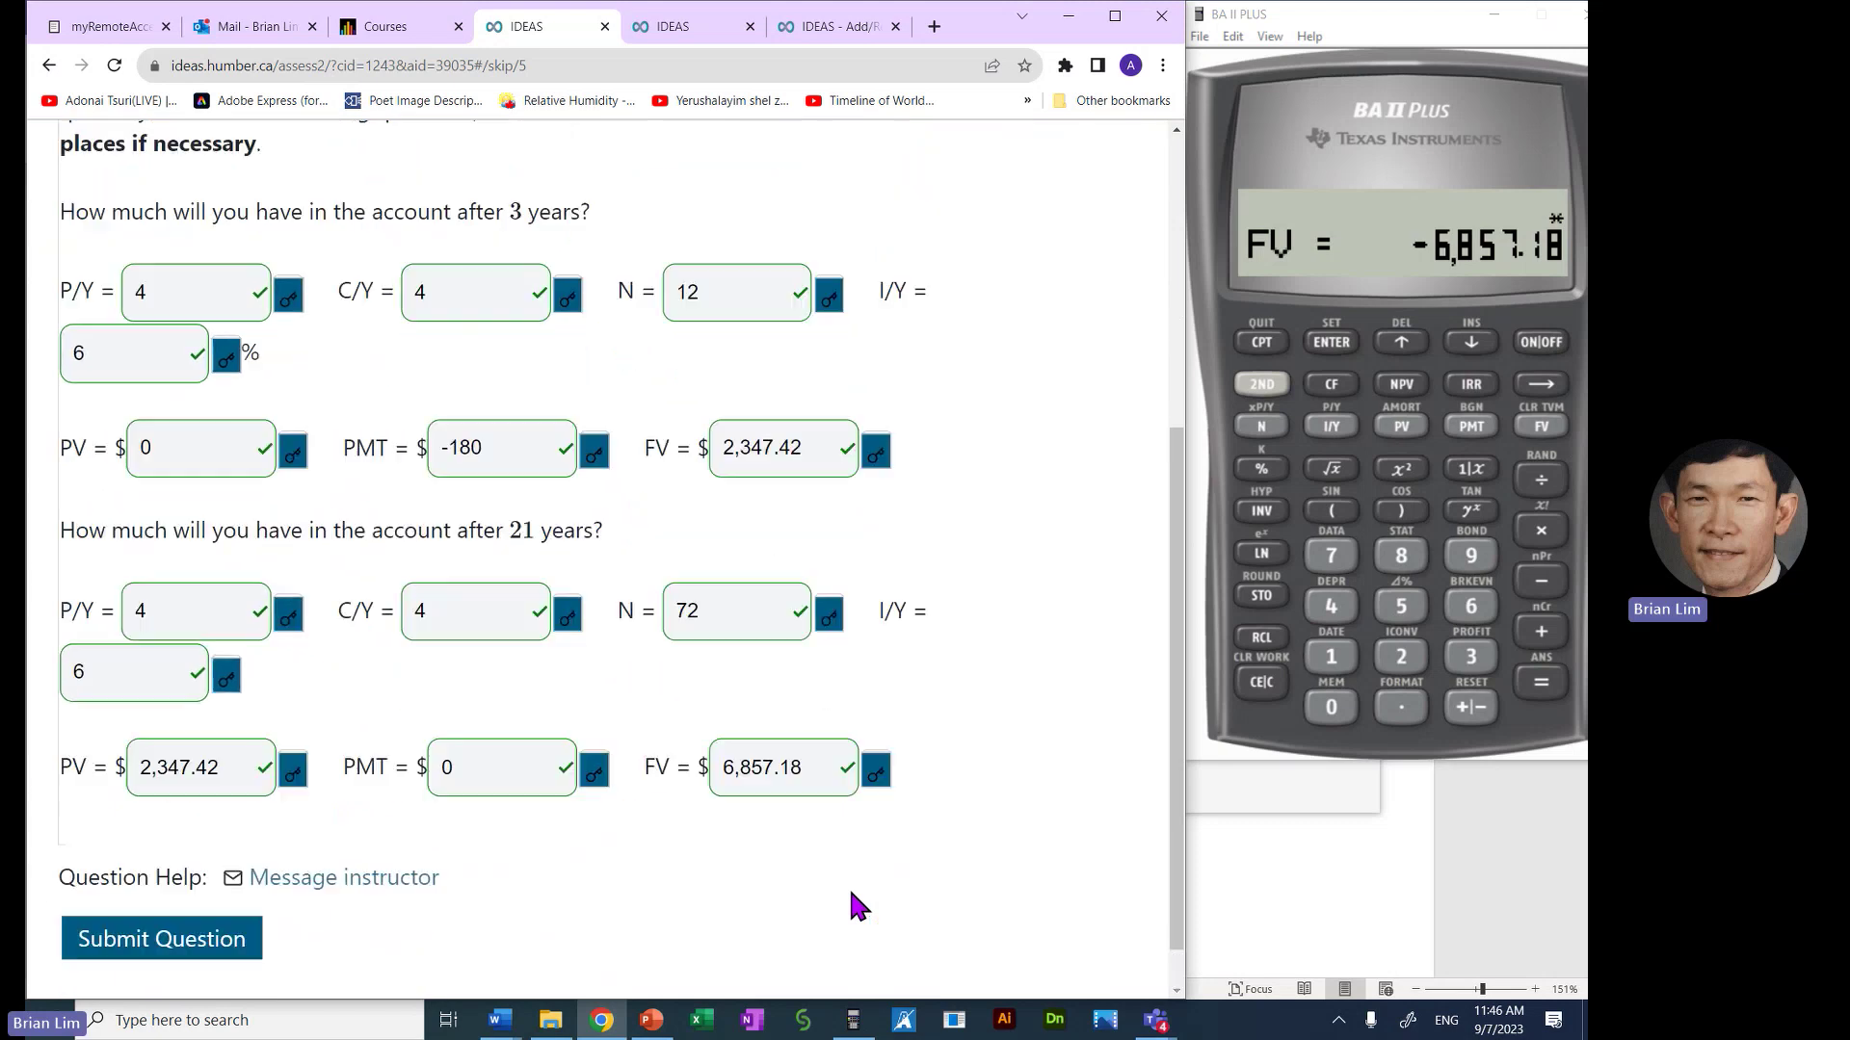
scroll(857, 905, "up", 4)
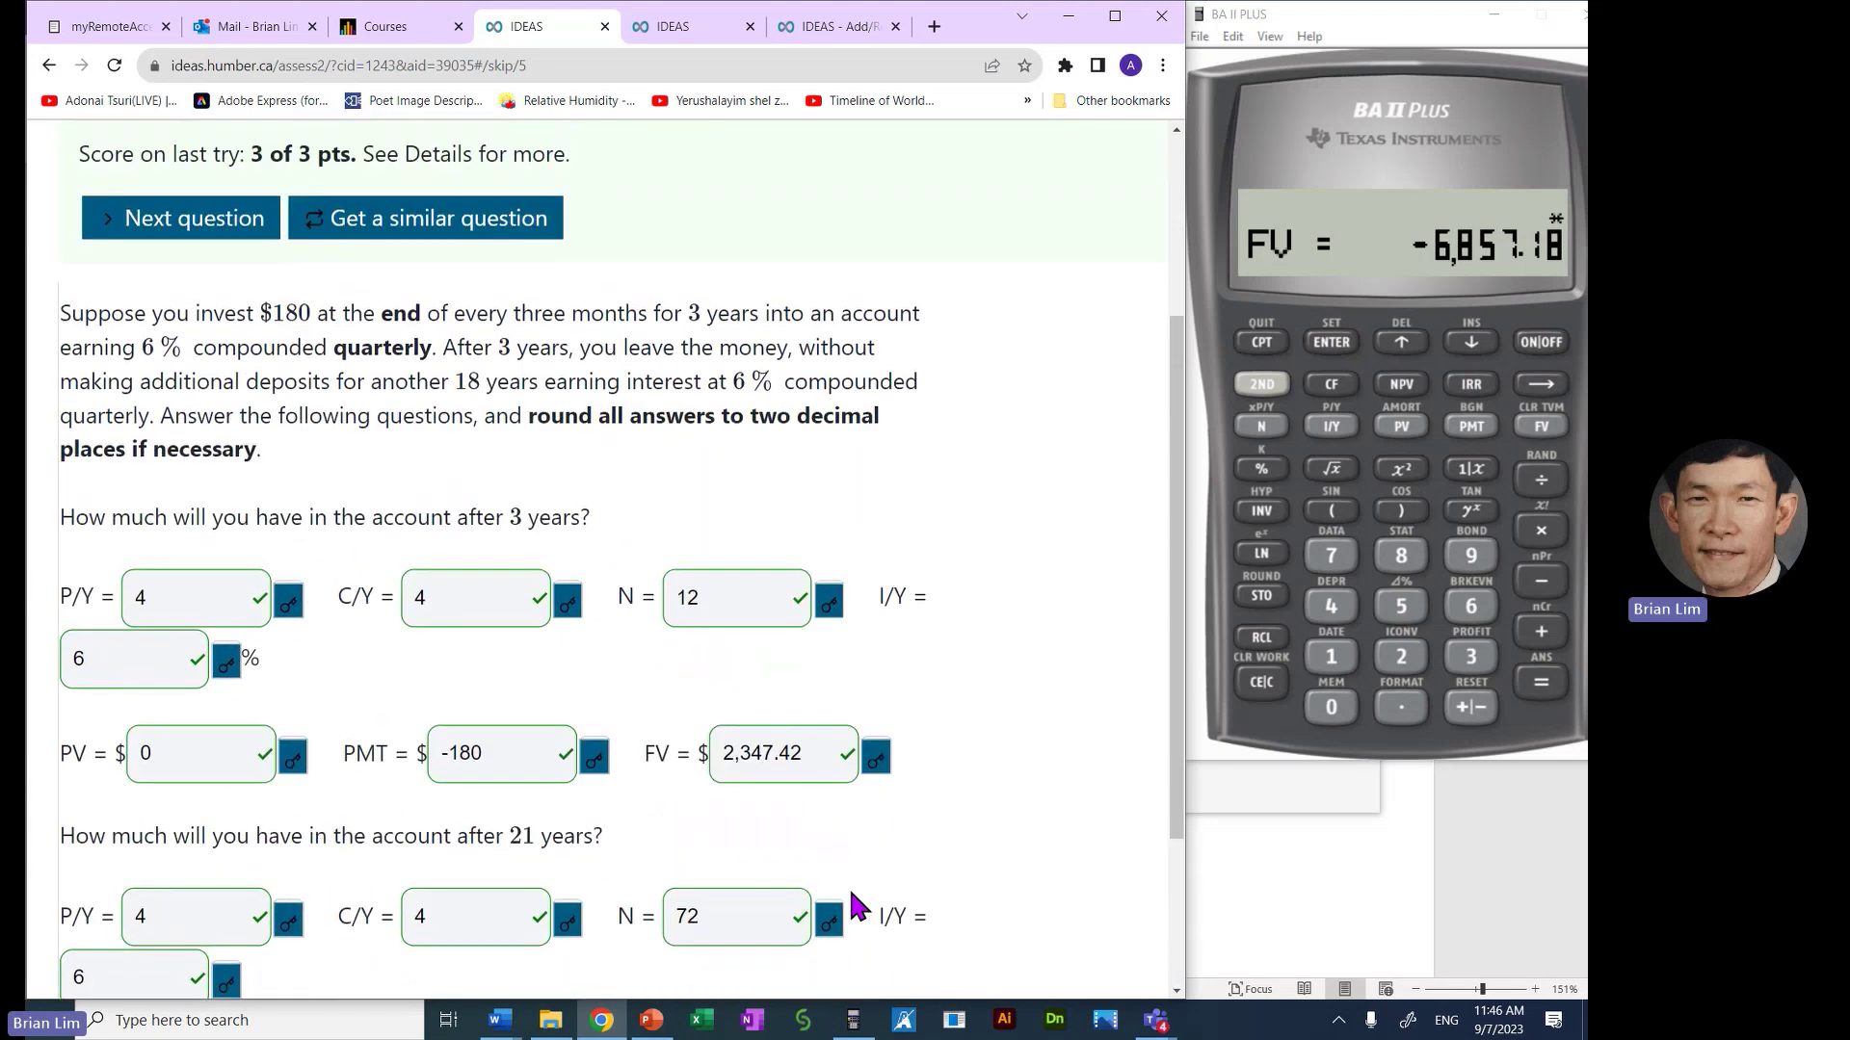
scroll(857, 905, "up", 1)
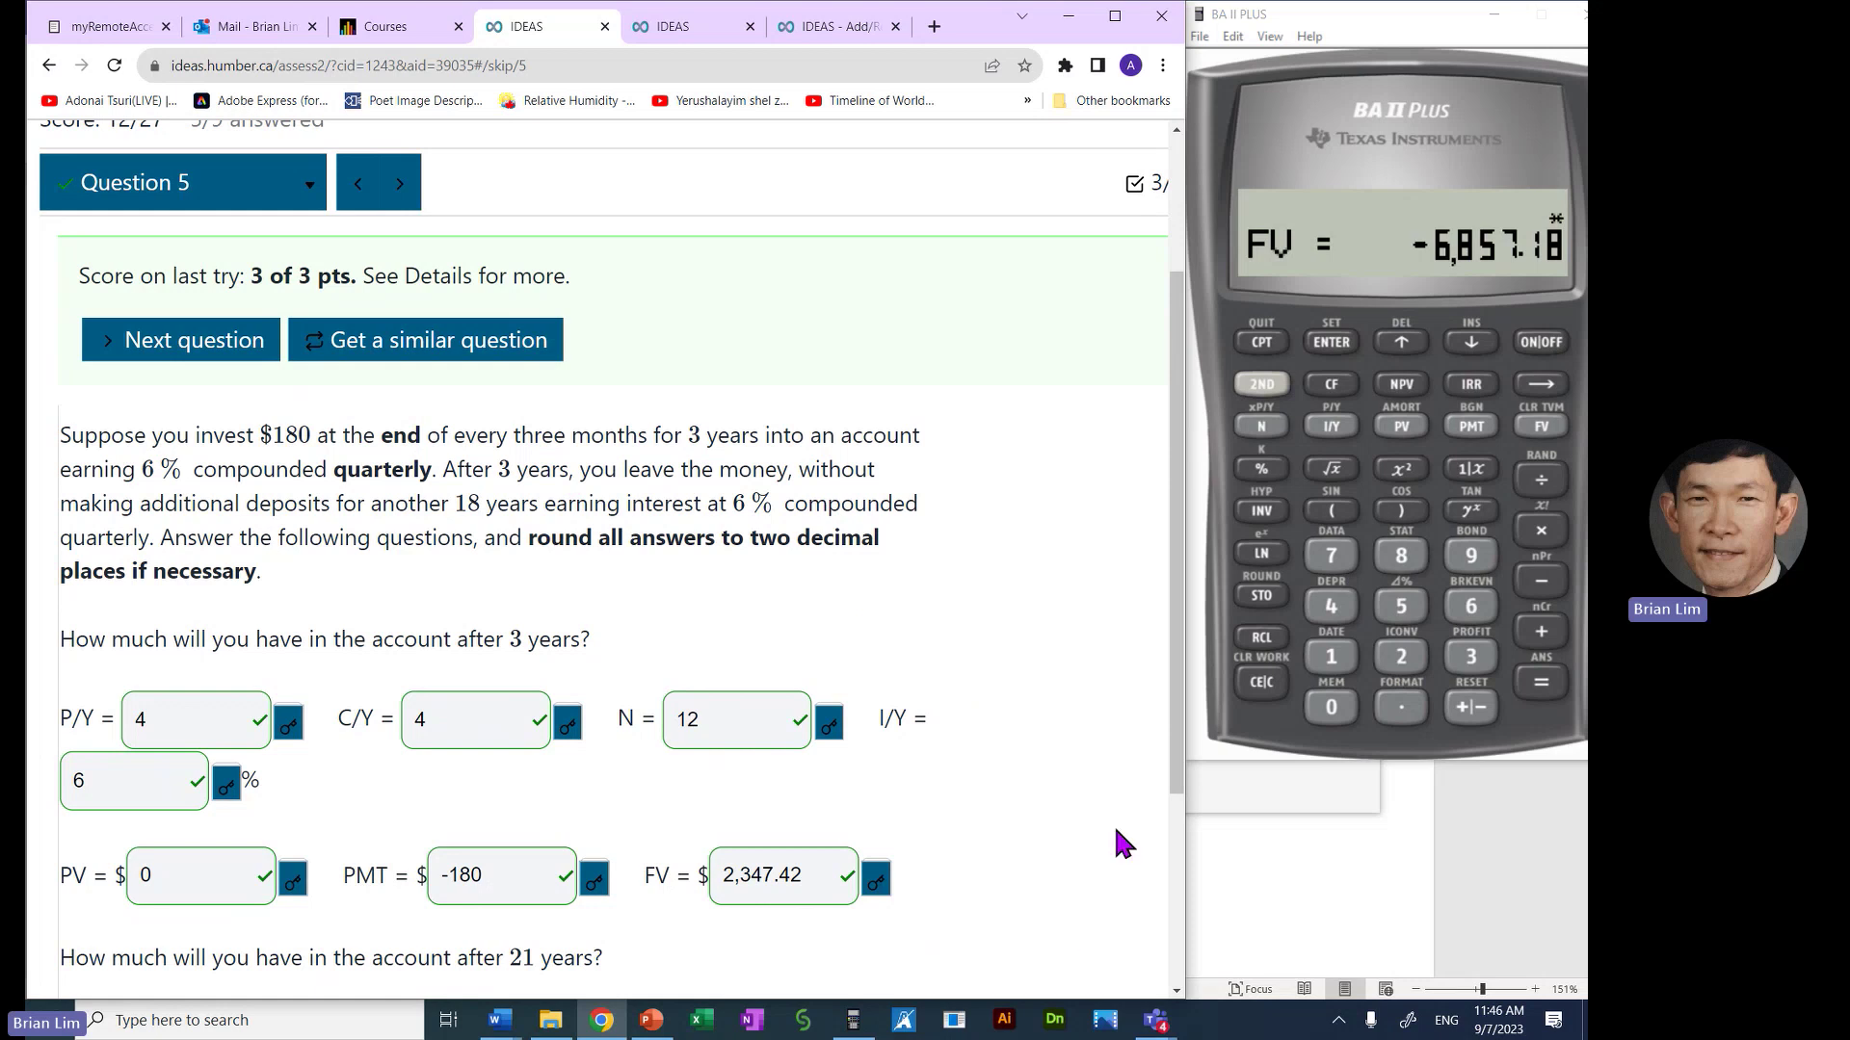
mouse_move(1156, 1019)
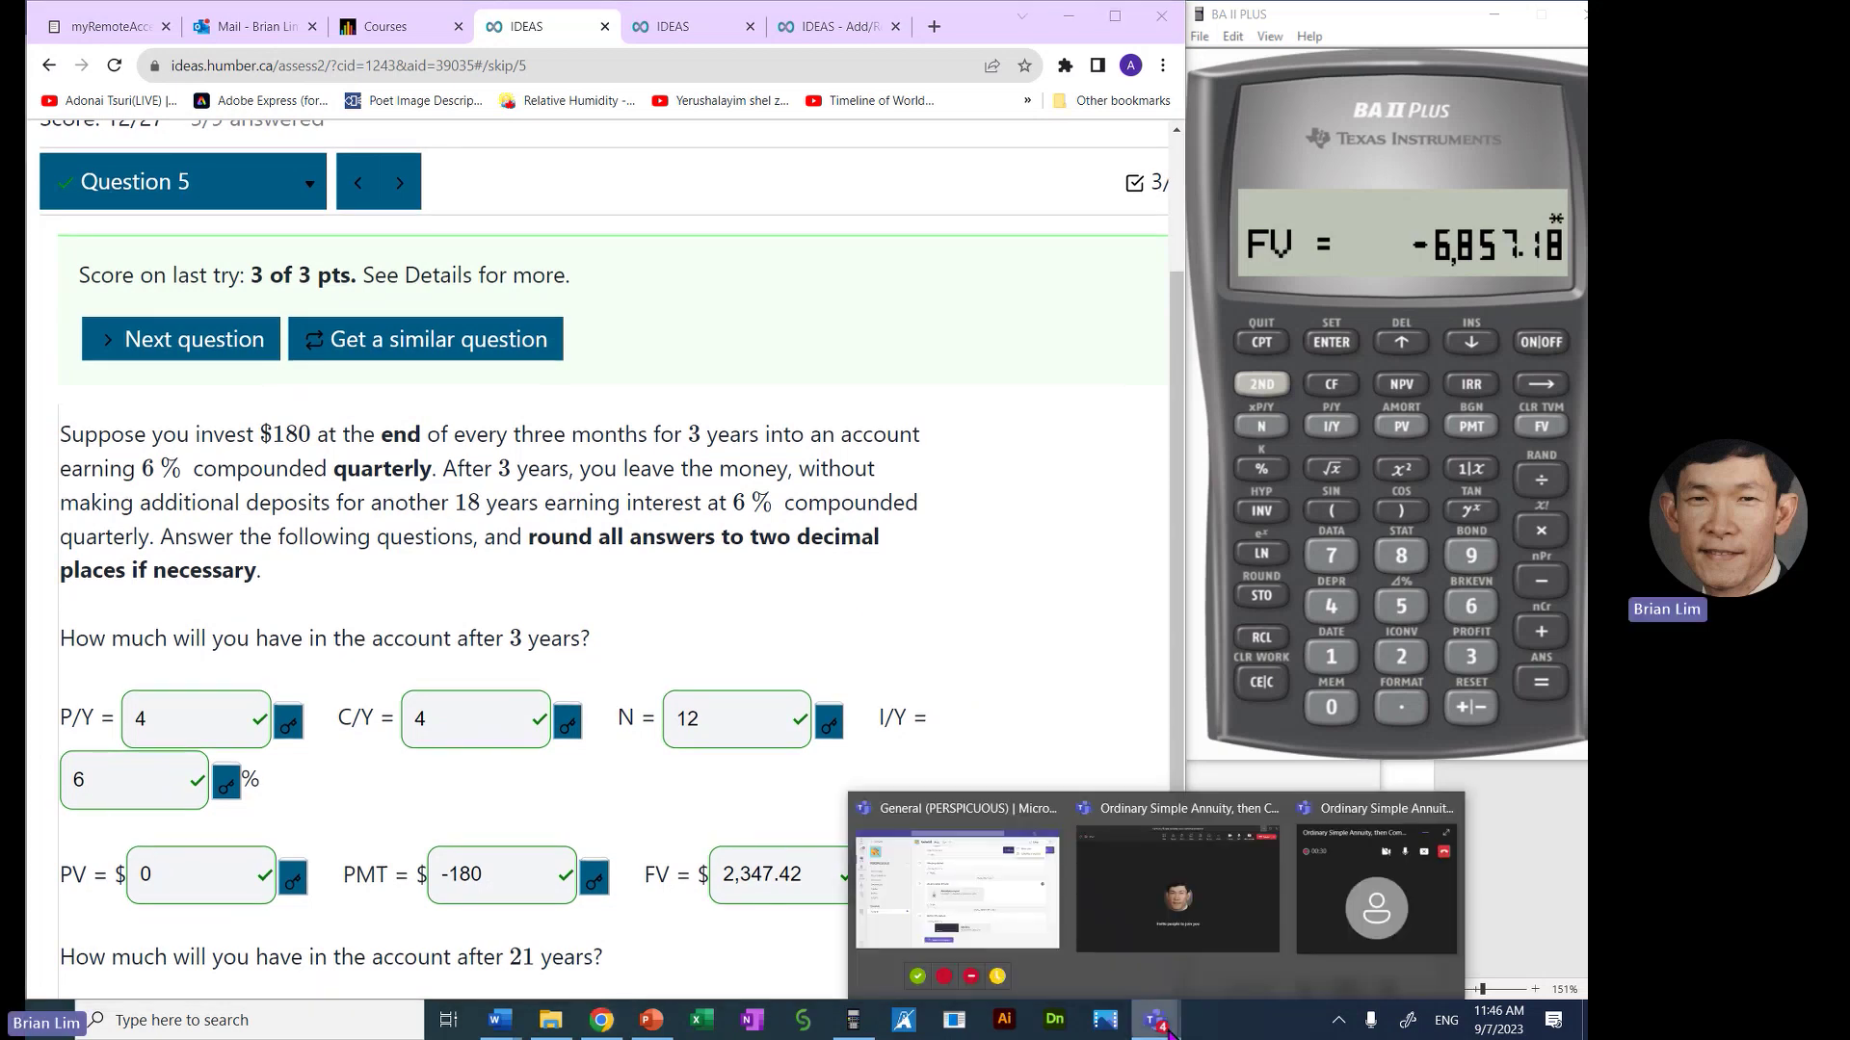